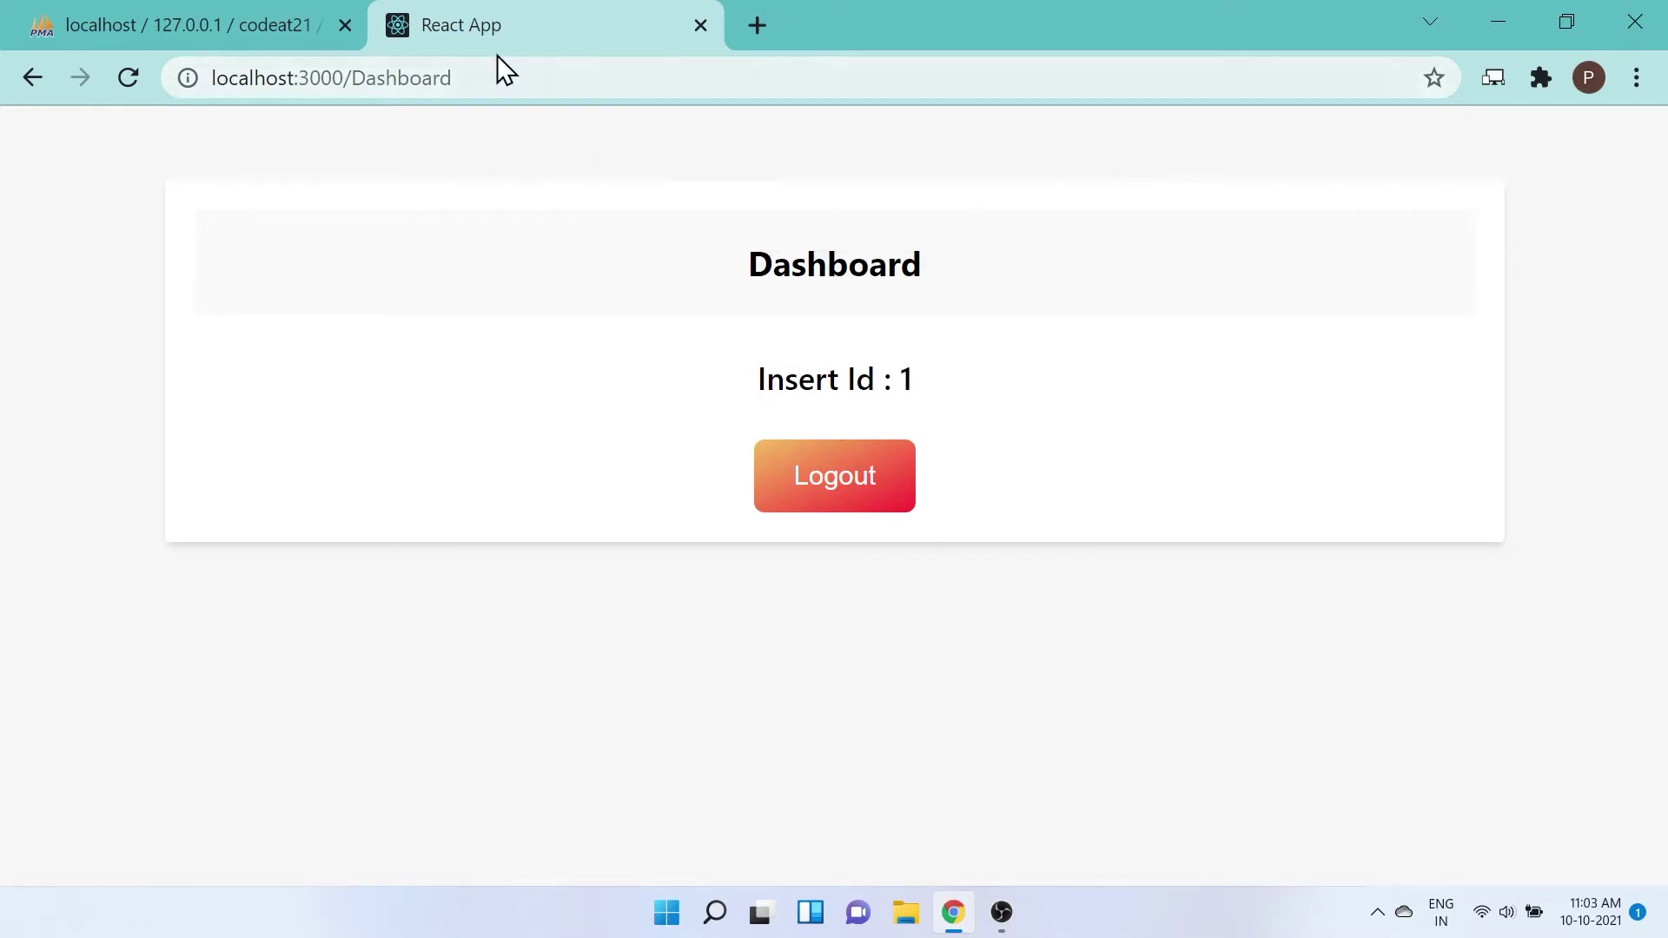
Step: Browse the rows of the users table in phpMyAdmin and log out of the React app's dashboard
left_click(196, 17)
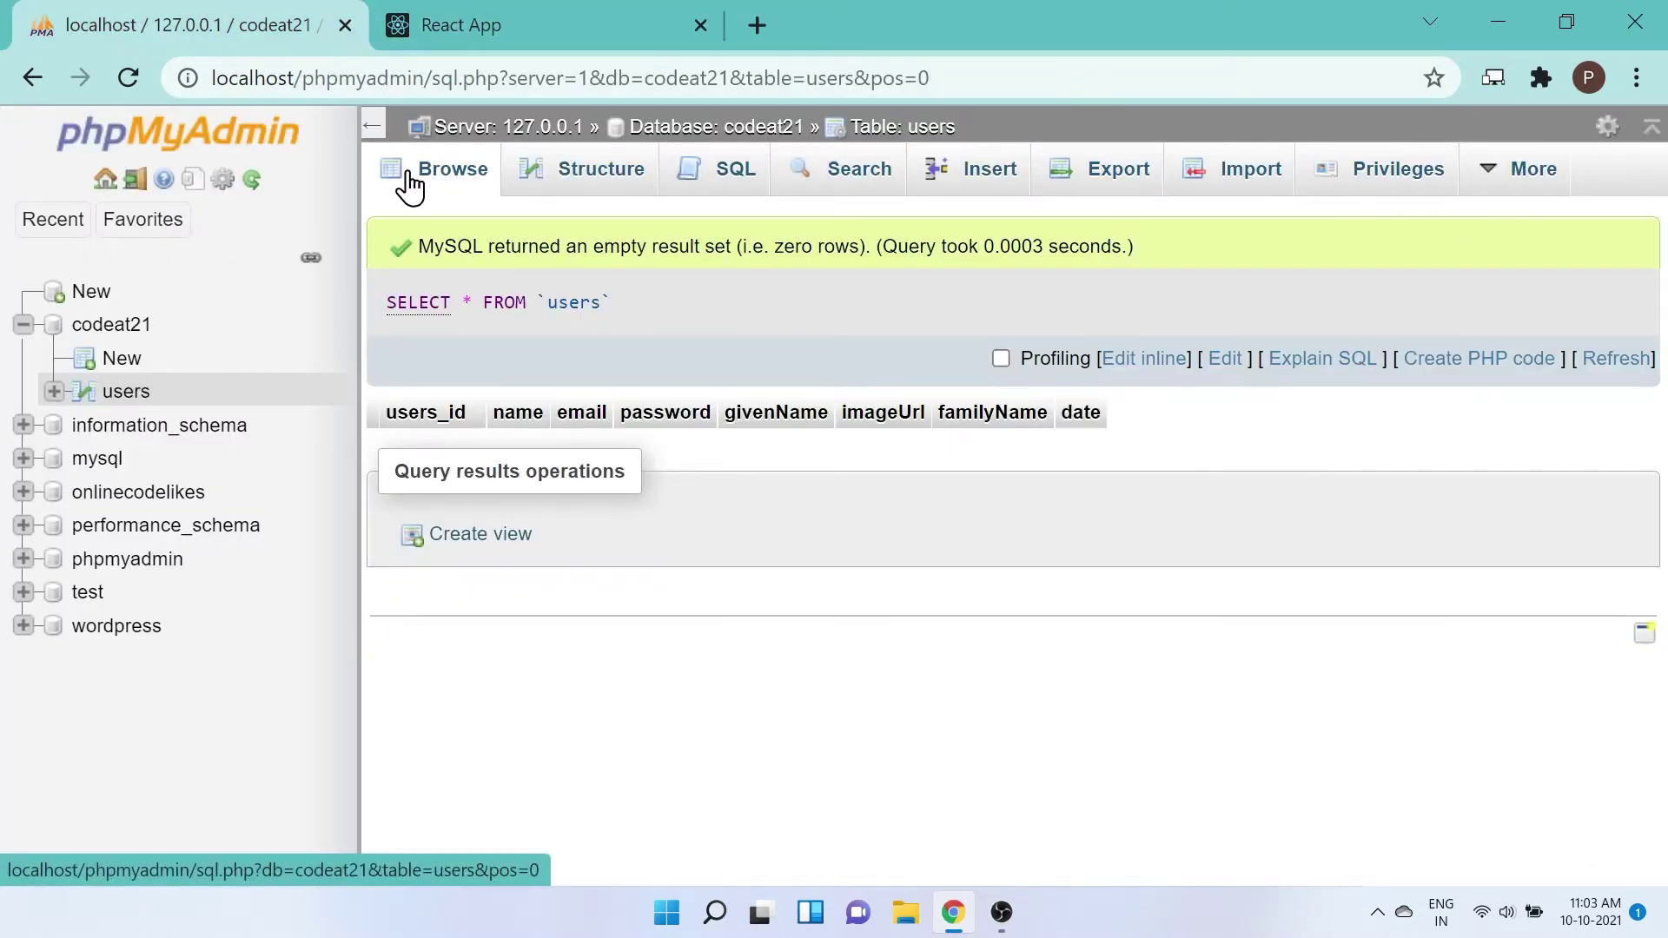
left_click(454, 178)
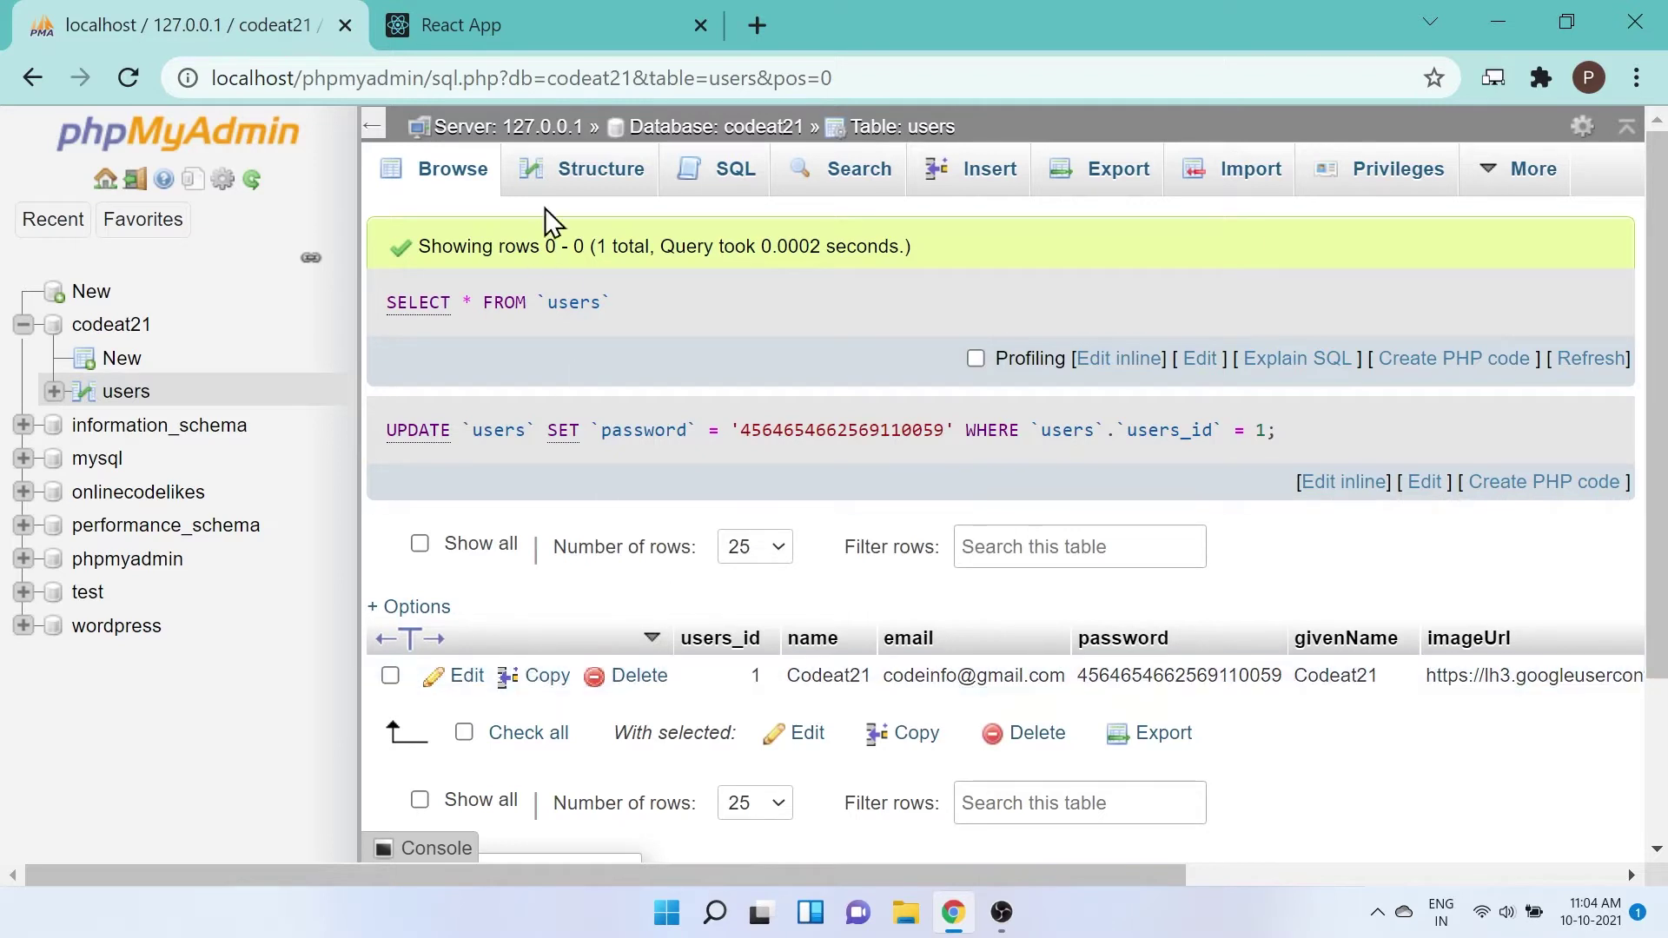
left_click(464, 24)
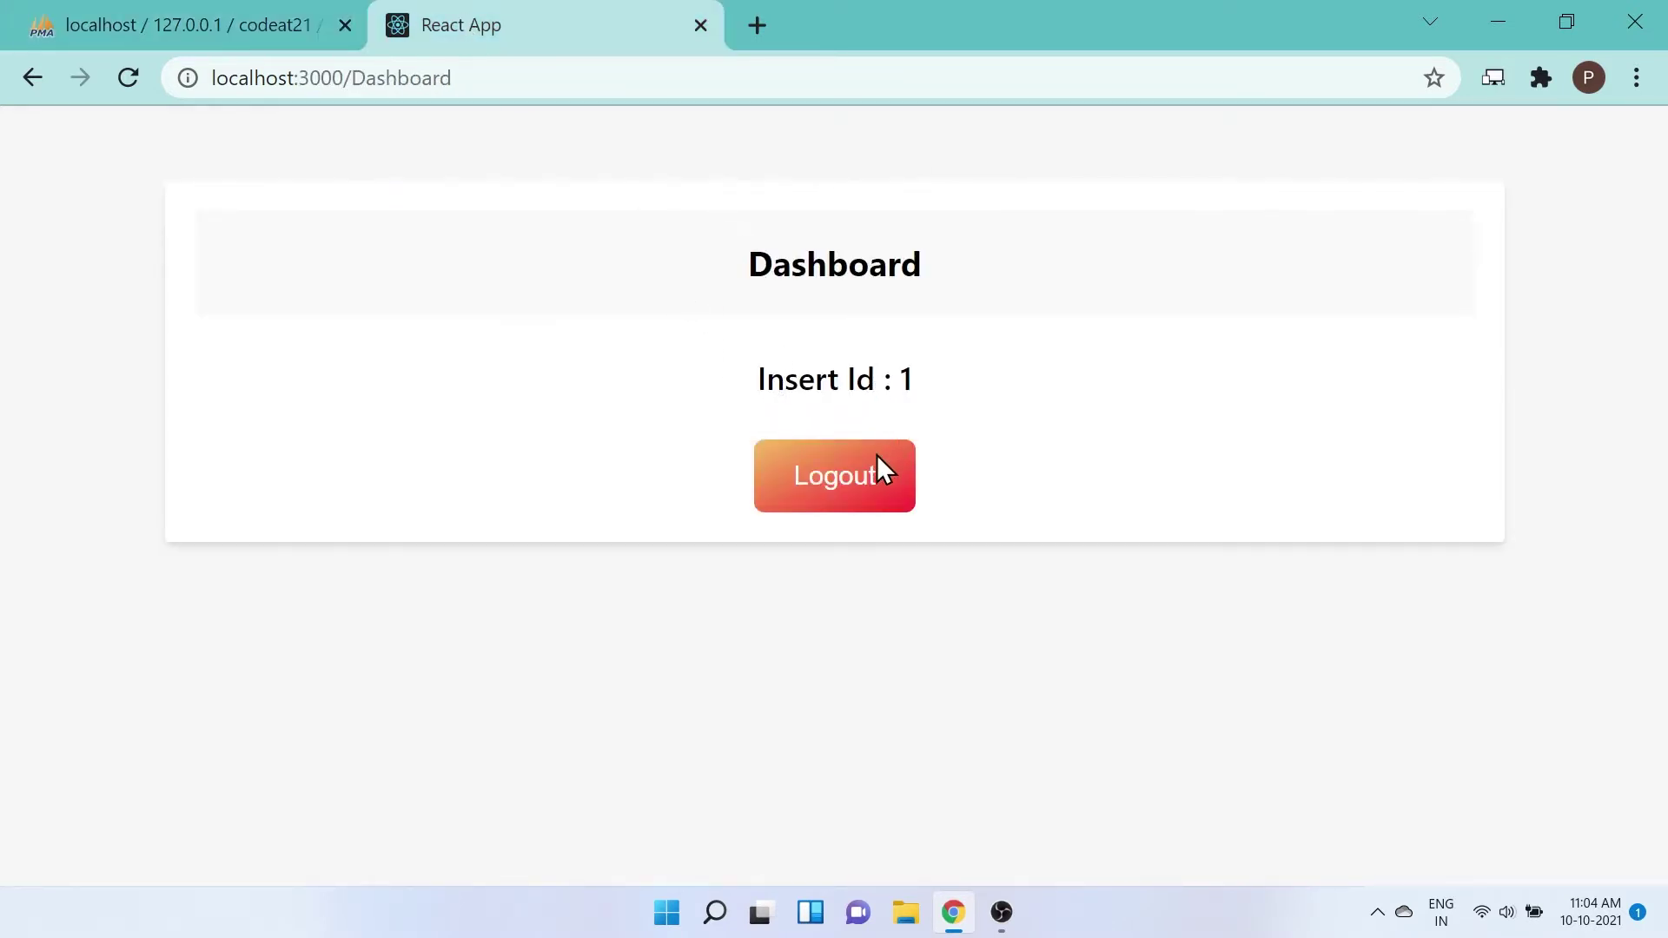
left_click(864, 473)
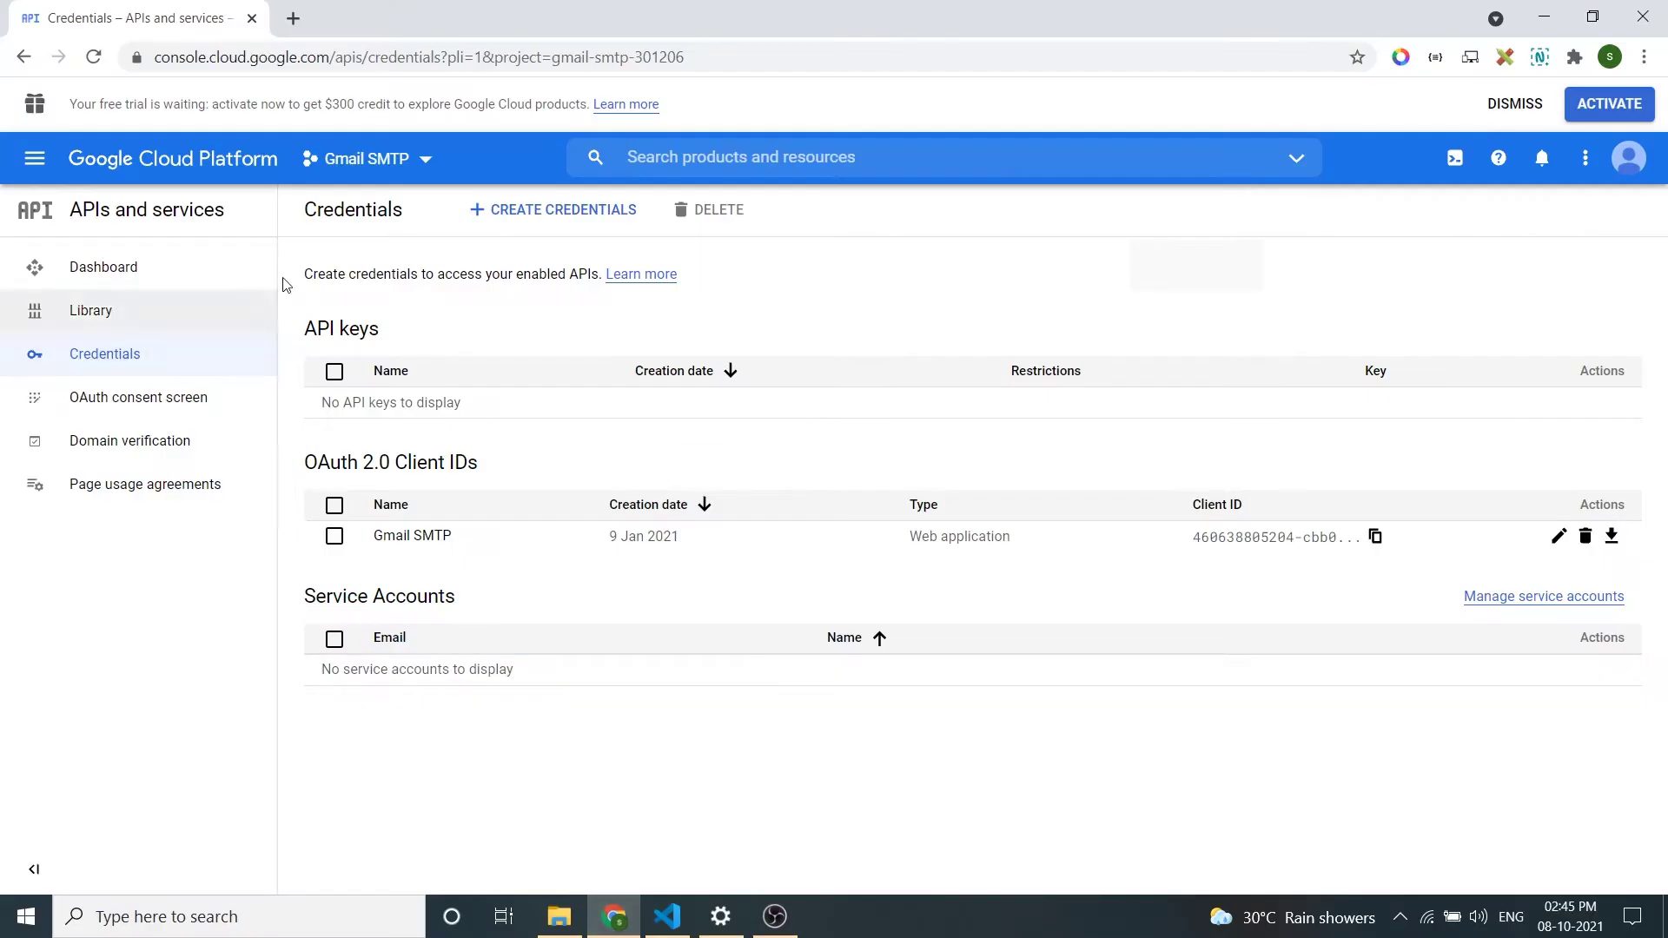
Step: Create a new Google Cloud Platform project named "google login" with no organisation
left_click(426, 160)
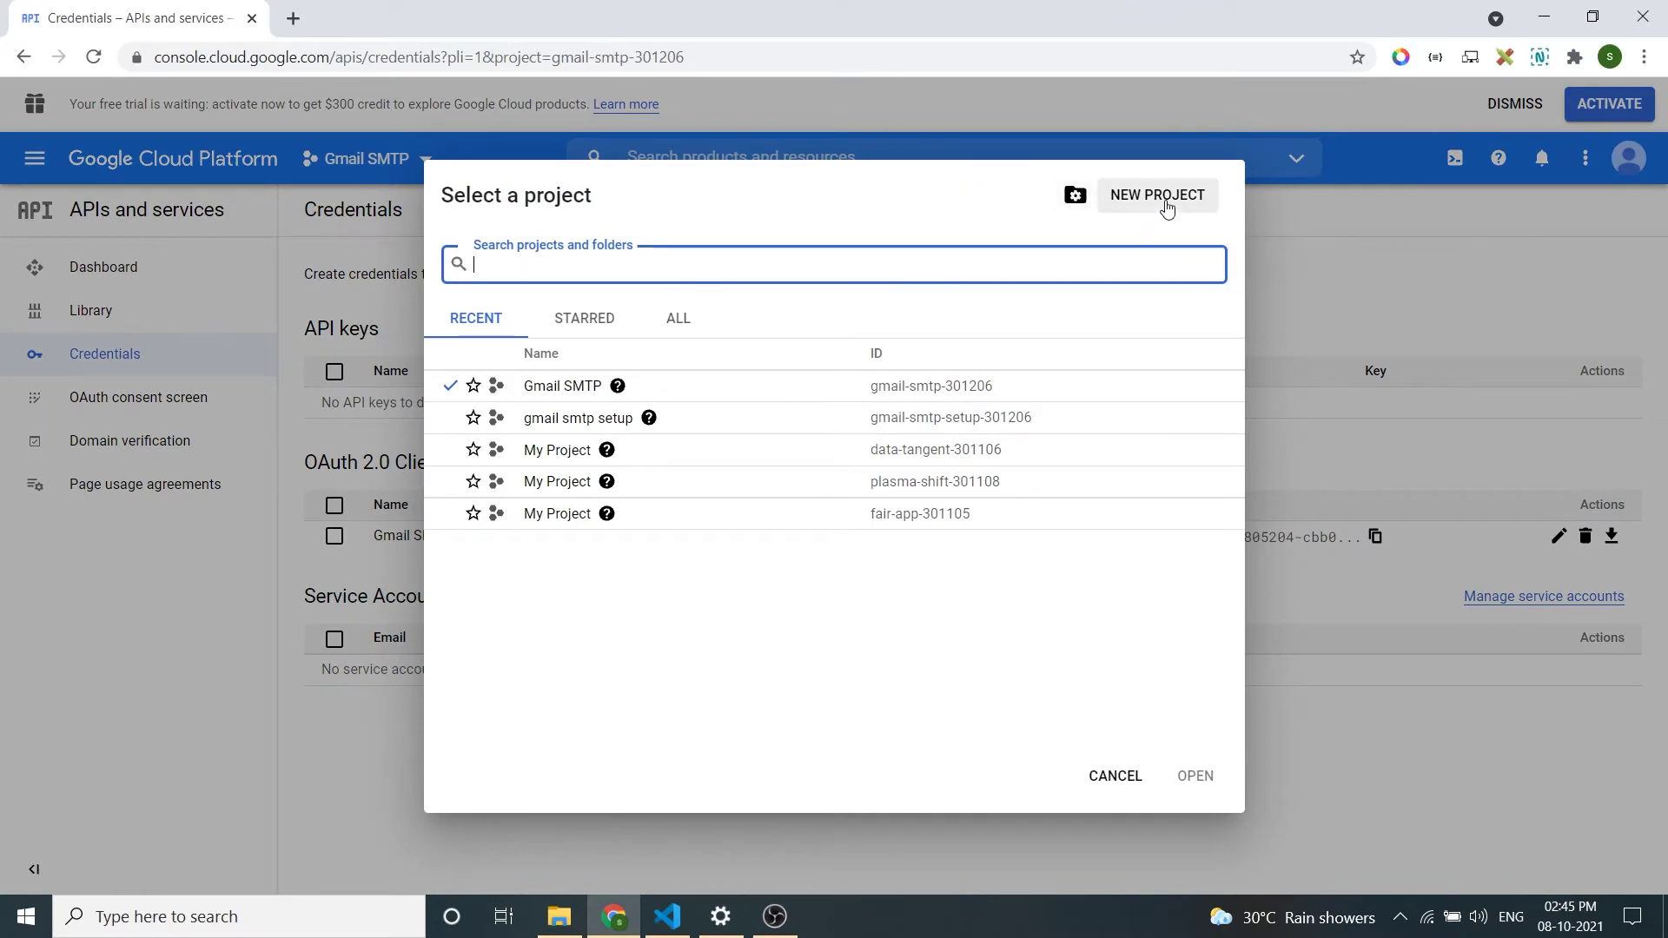
left_click(1165, 197)
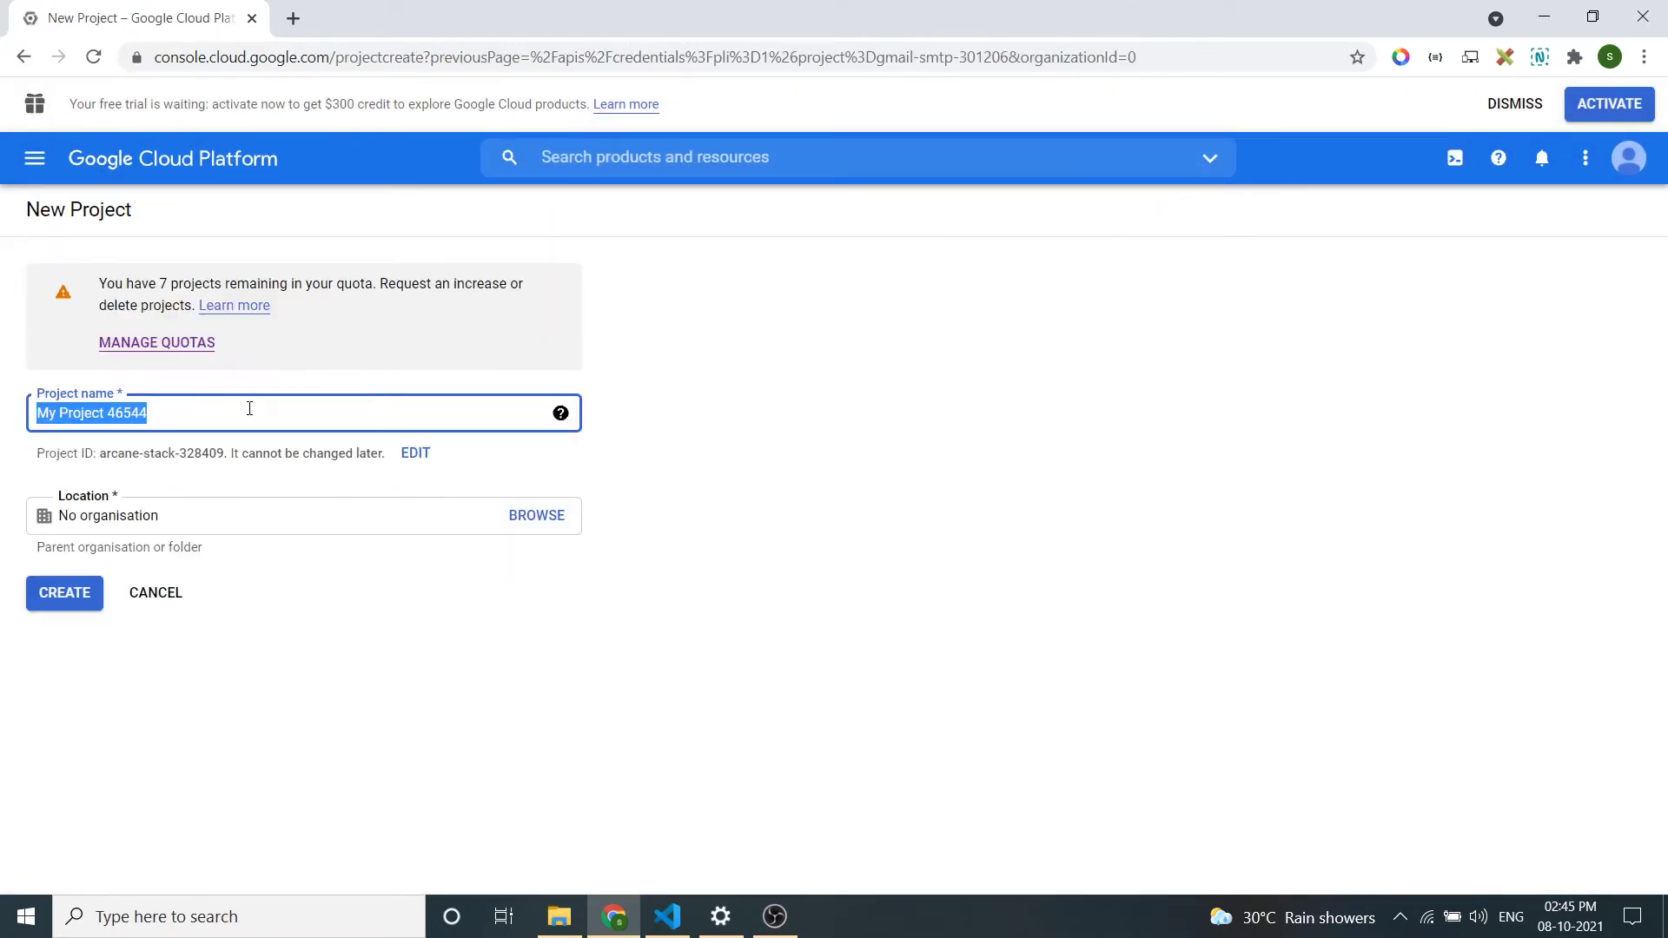
left_click(246, 413)
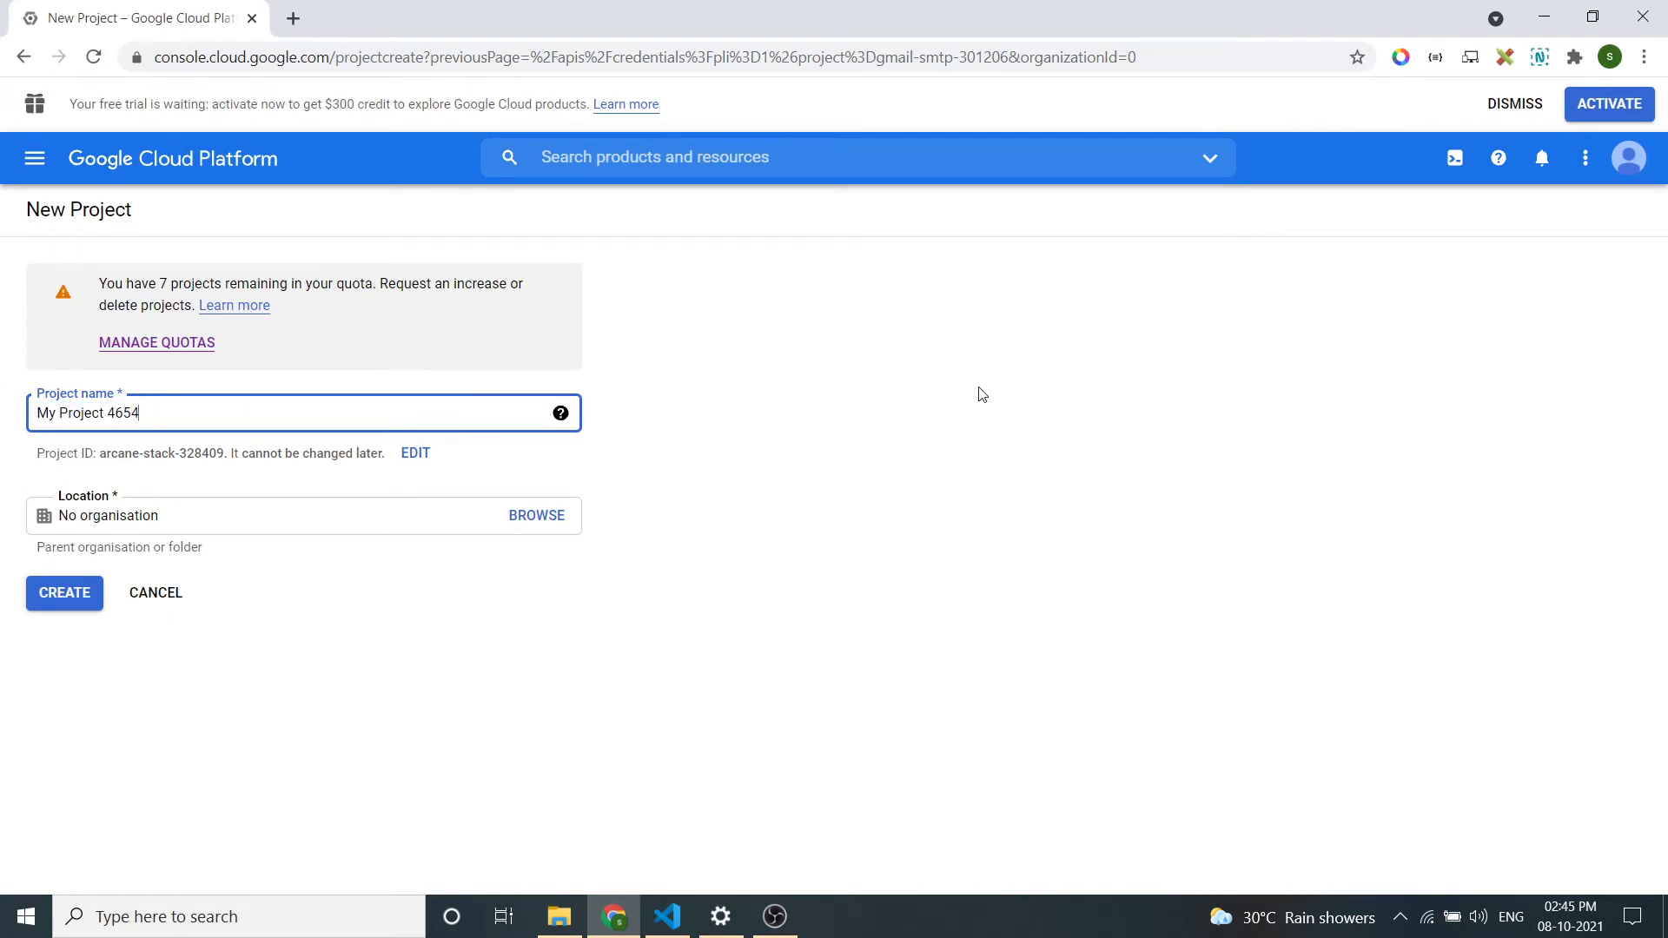
key("BackSpace")
key("BackSpace")
key("BackSpace")
key("BackSpace")
key("BackSpace")
key("BackSpace")
key("BackSpace")
key("BackSpace")
key("BackSpace")
key("BackSpace")
key("BackSpace")
key("BackSpace")
key("BackSpace")
key("BackSpace")
key("BackSpace")
type("go")
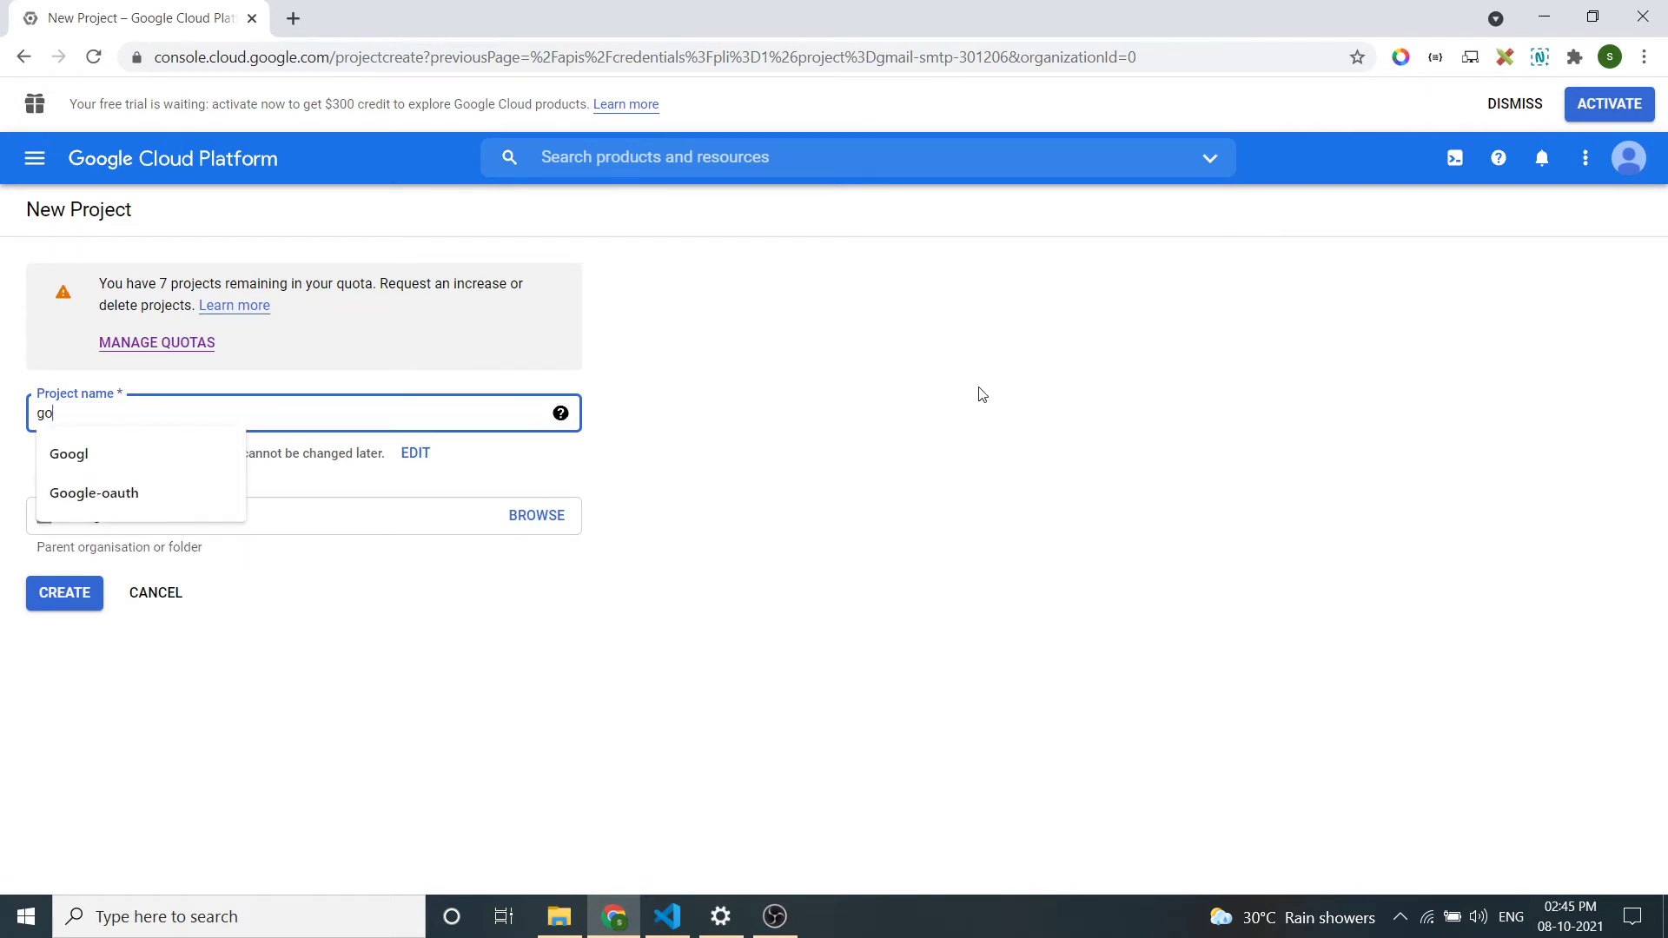
type("ogle login")
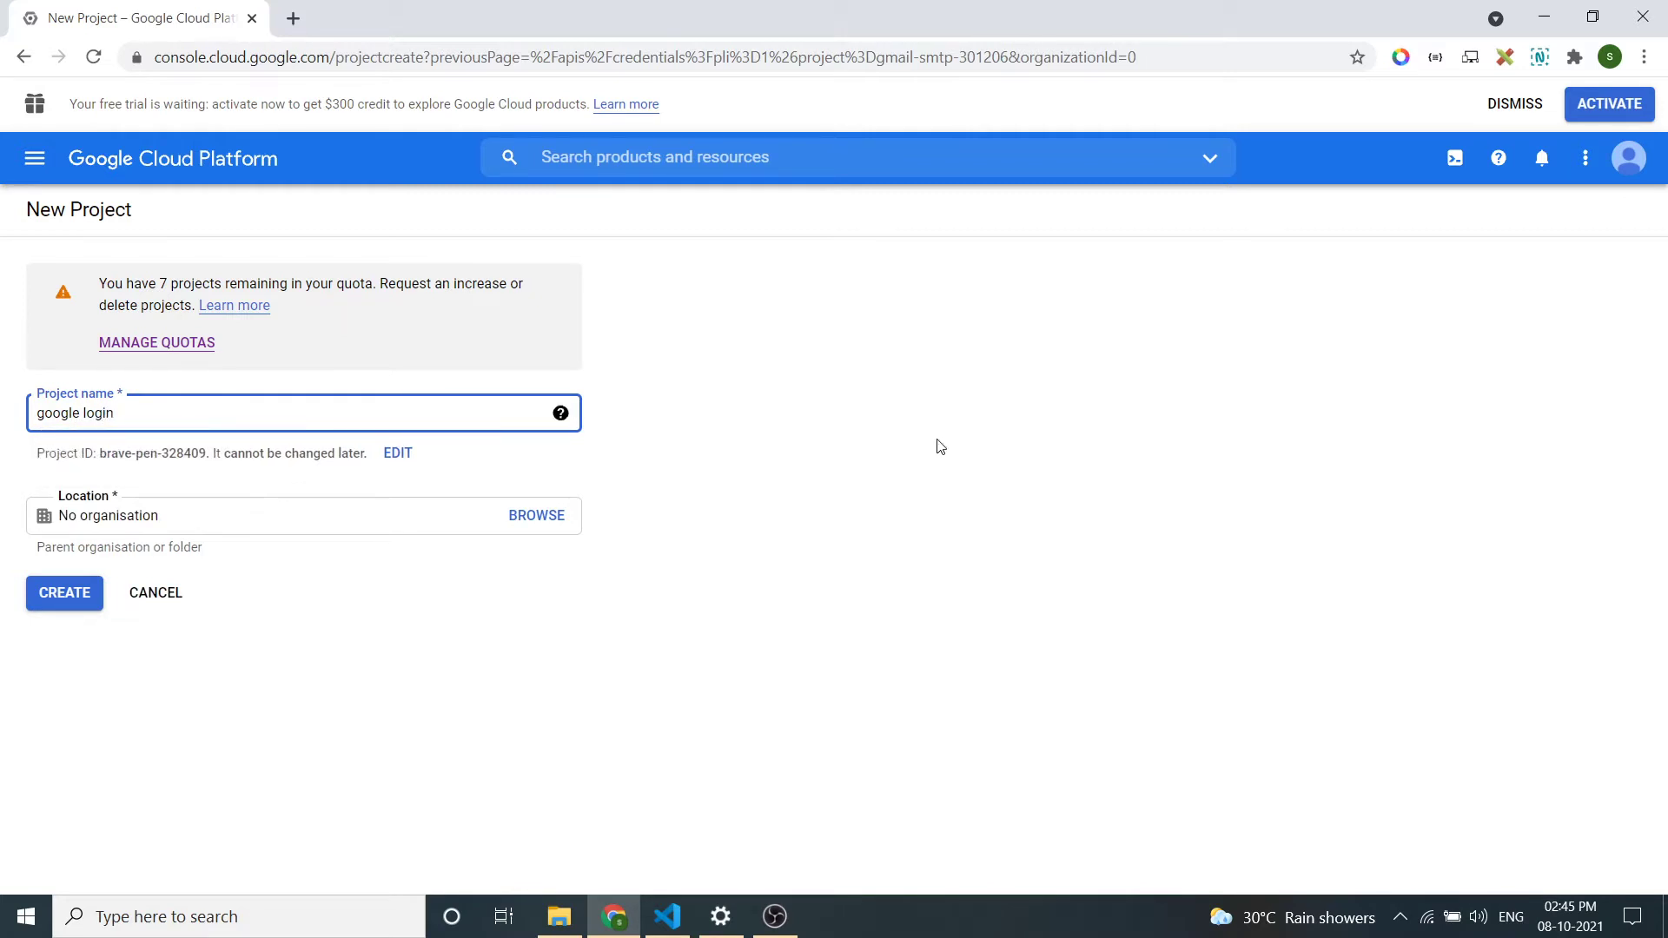
left_click(66, 597)
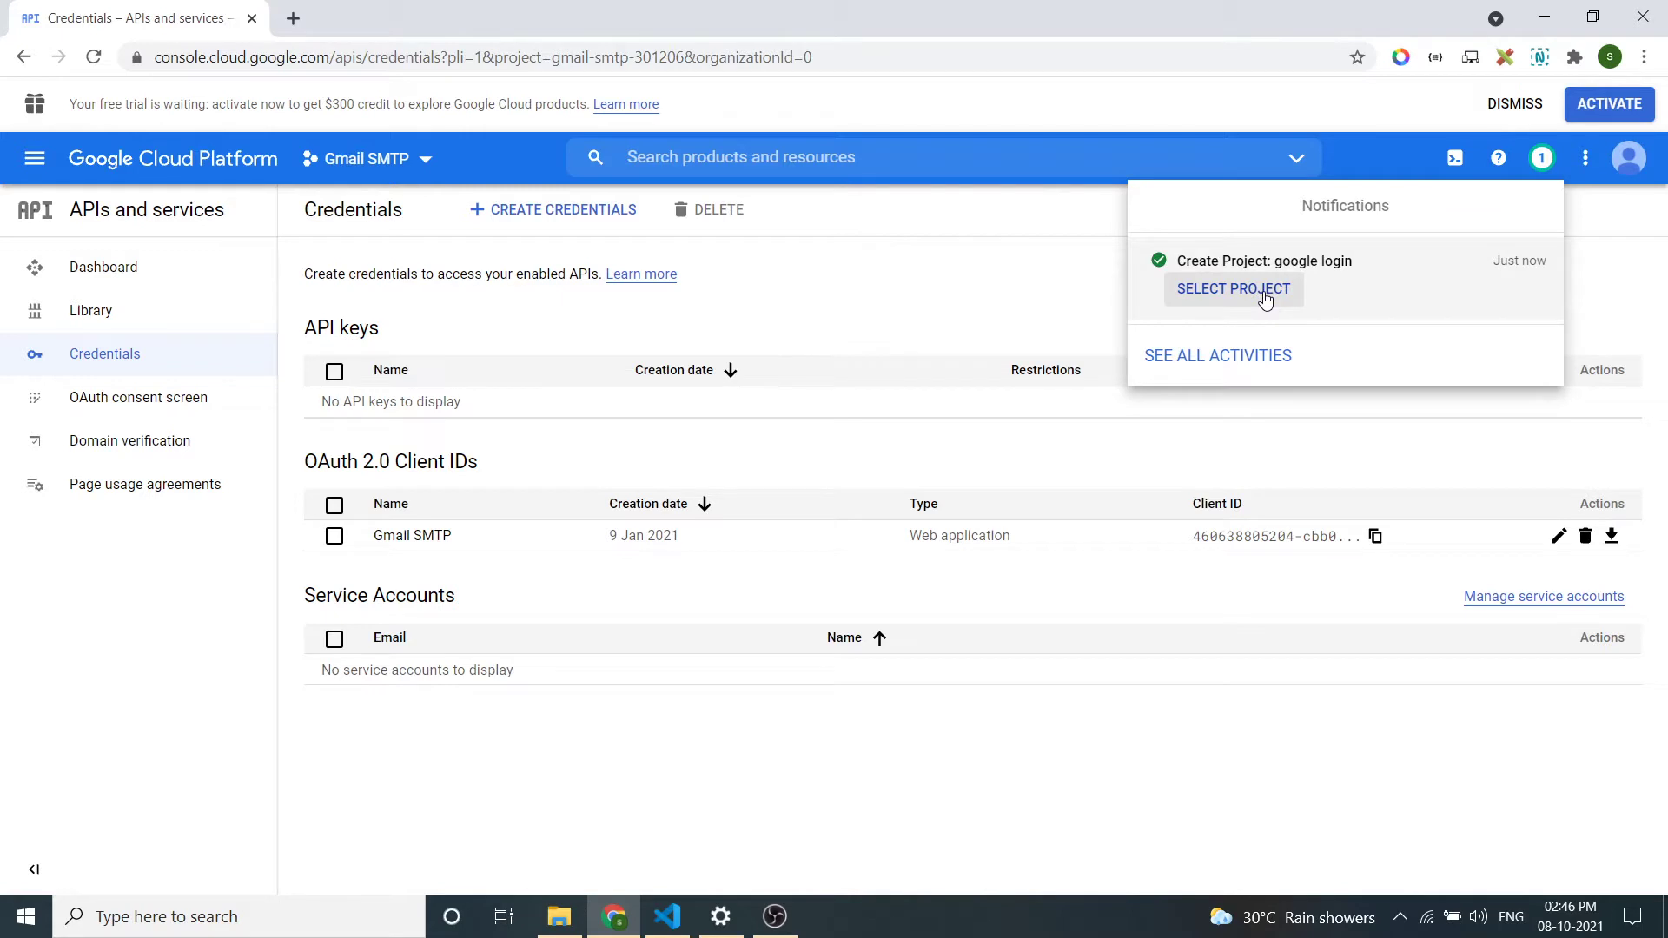
Step: Switch the console to the "google login" project
left_click(1265, 299)
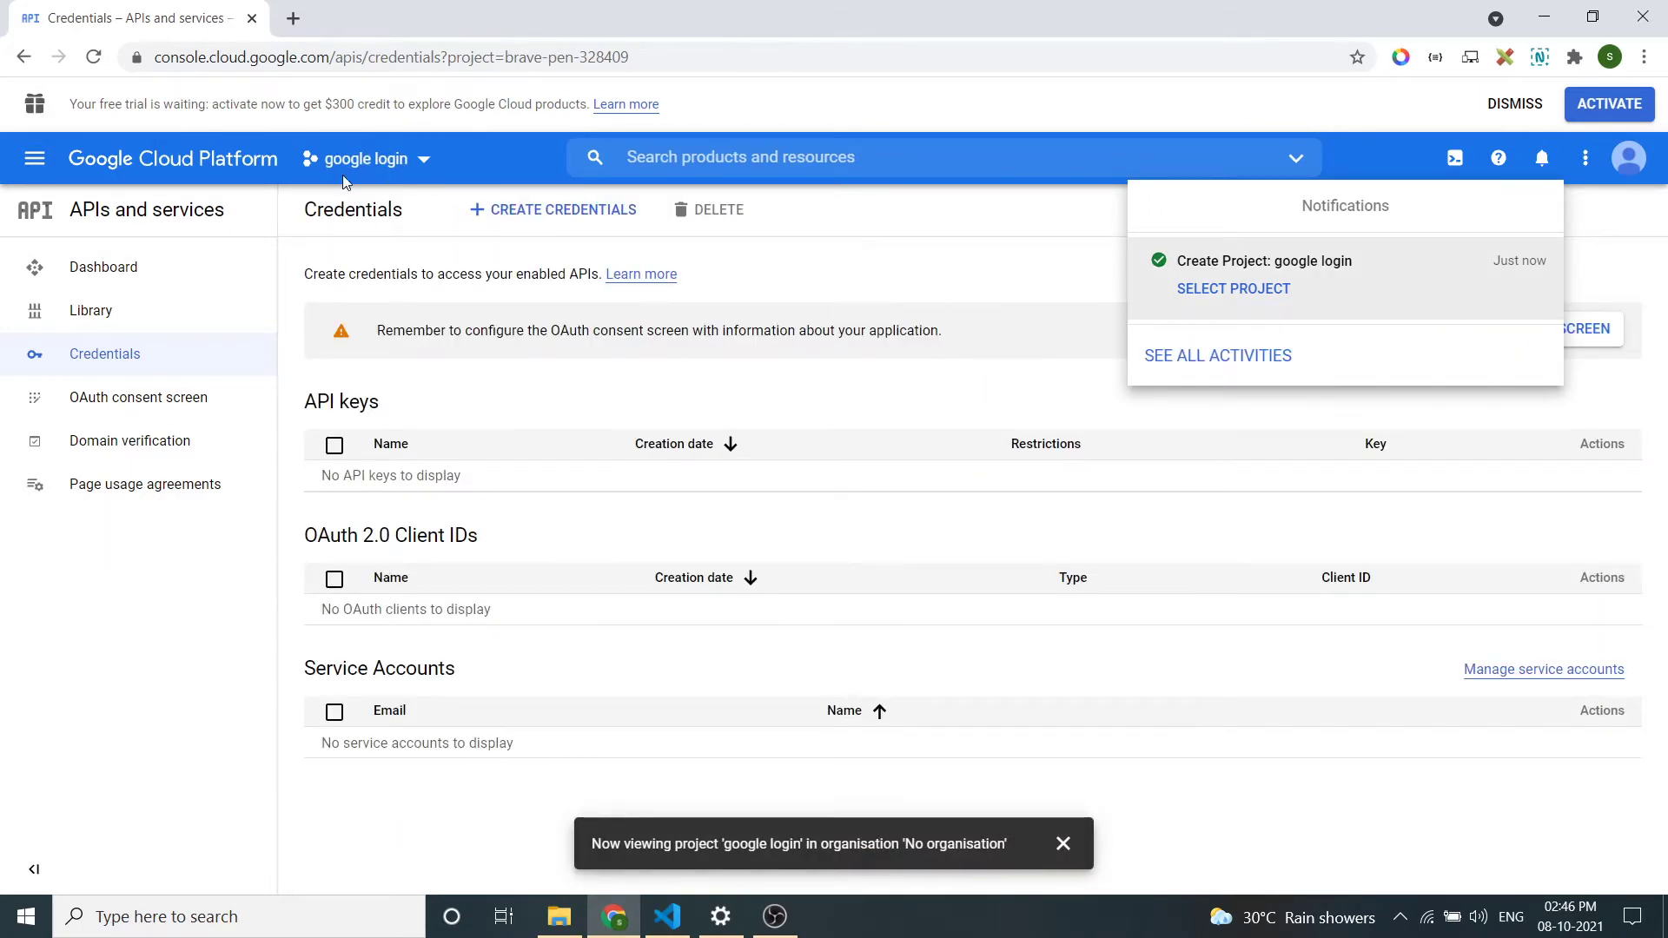
left_click(423, 168)
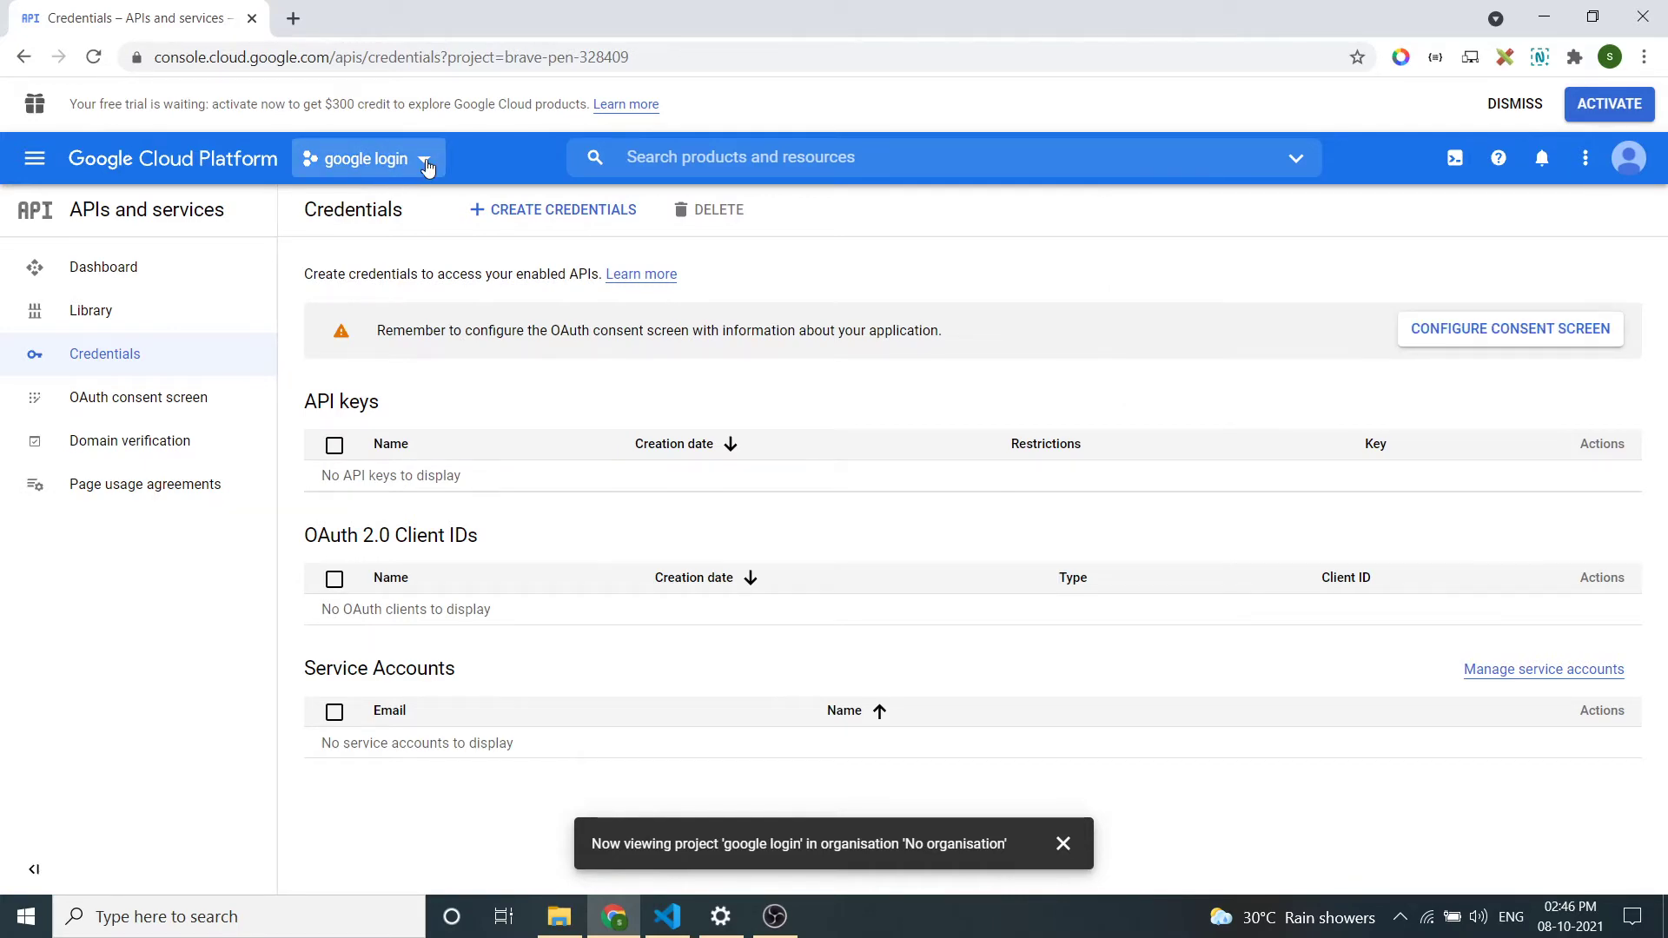
left_click(425, 163)
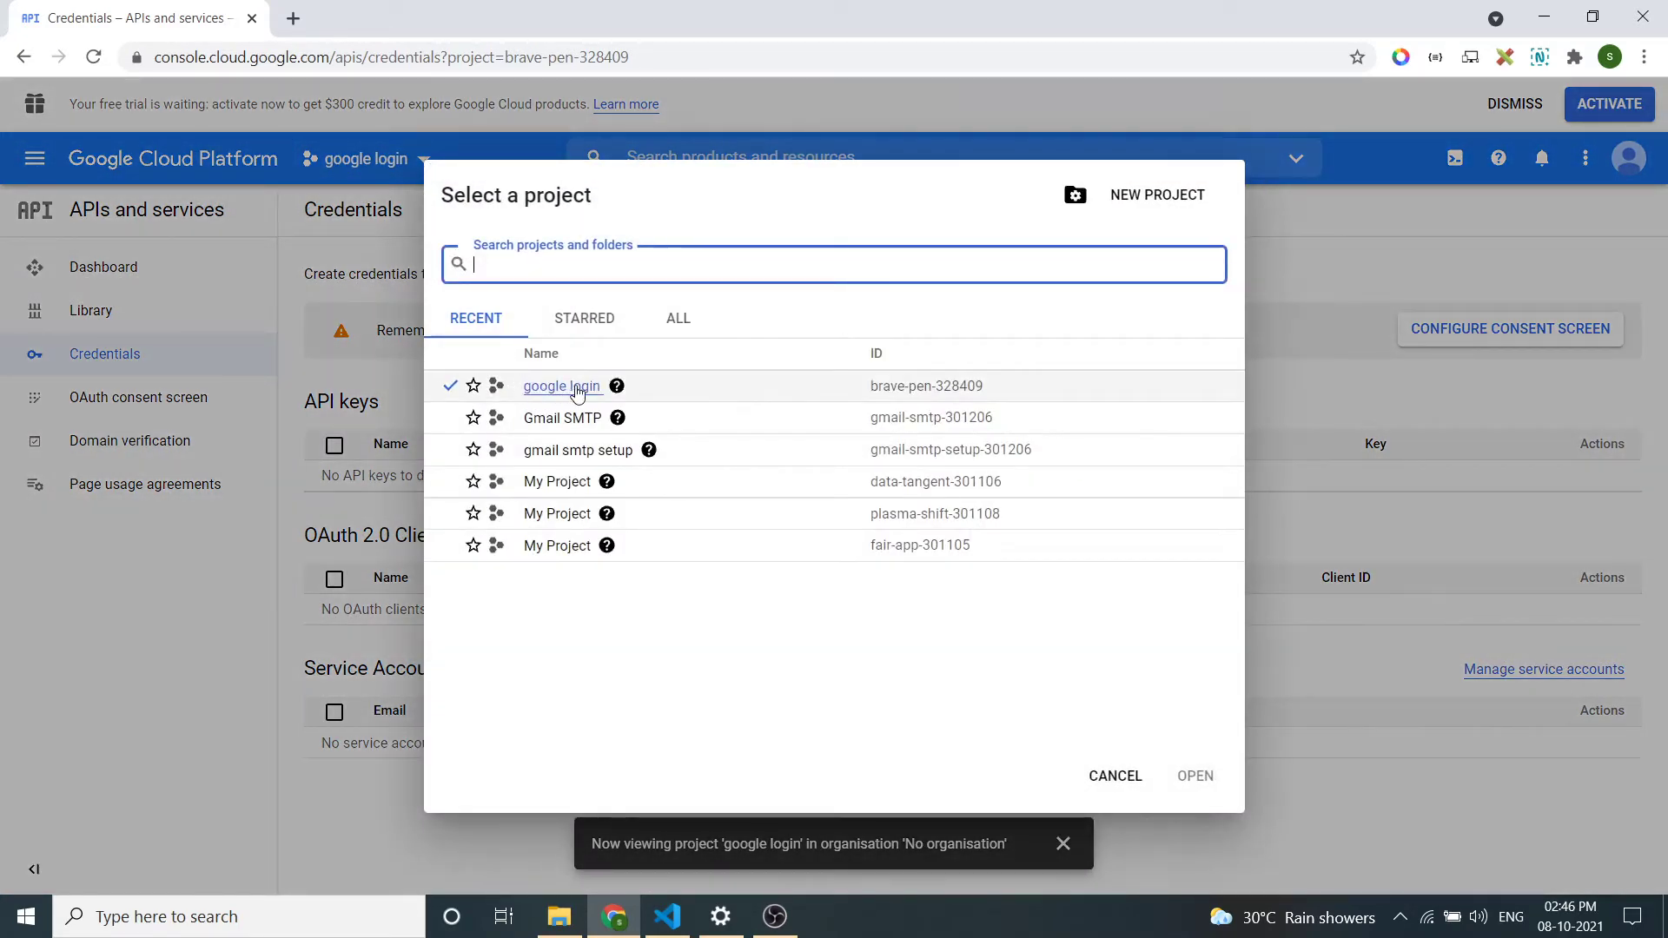
left_click(569, 391)
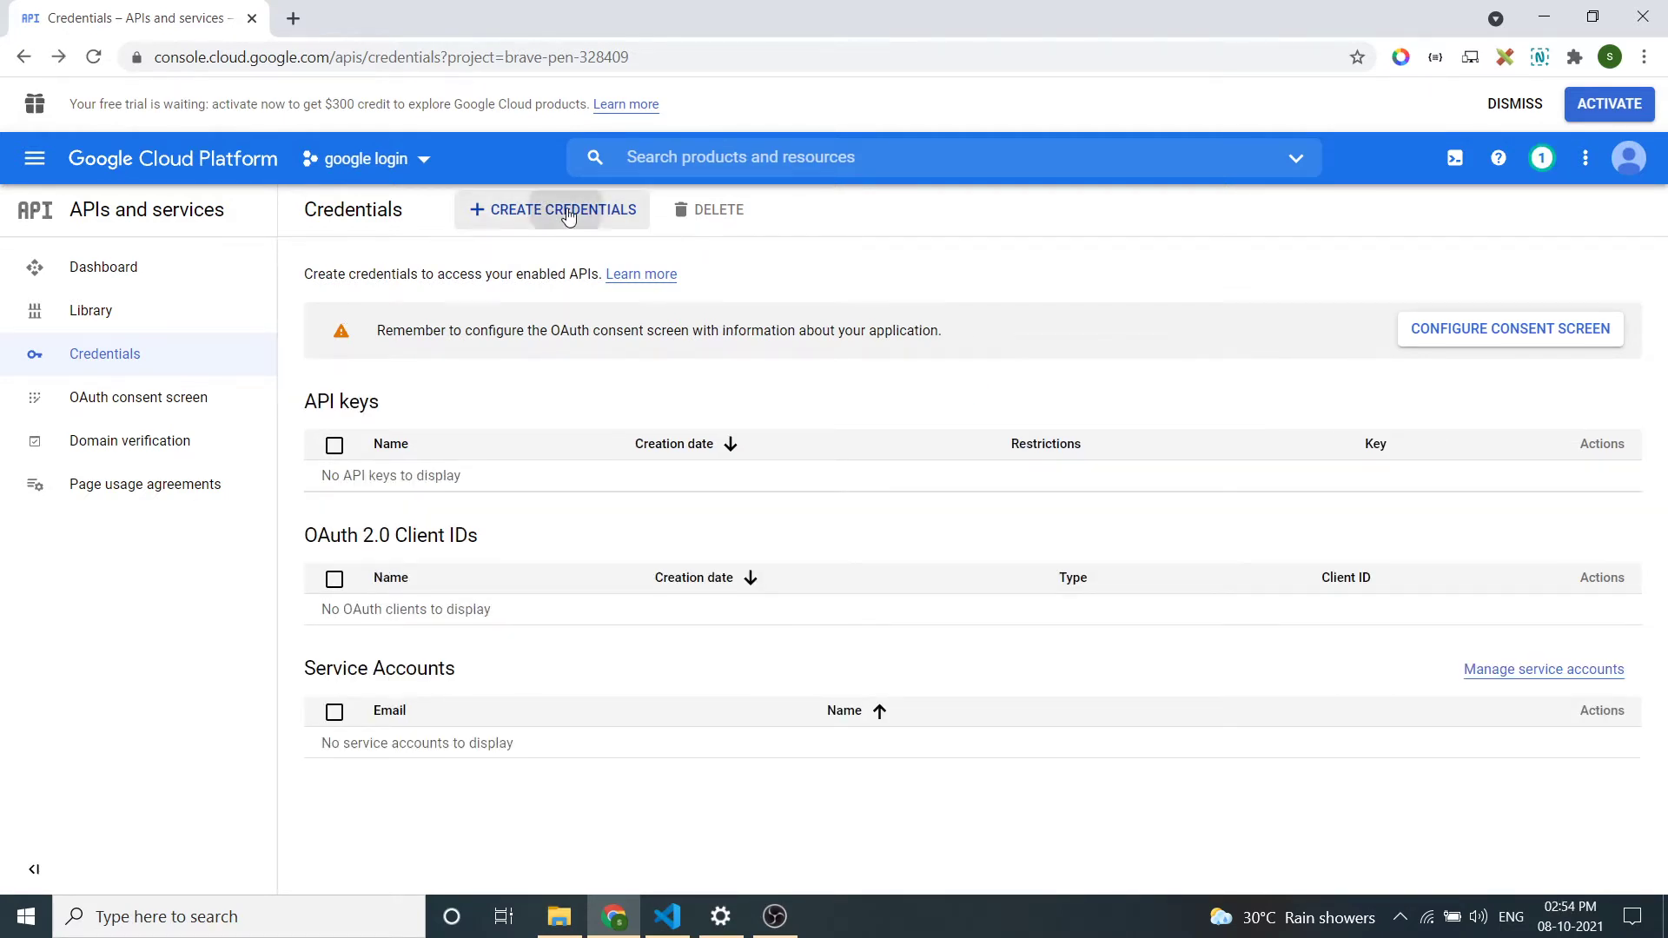
Step: Open the consent screen configuration from a new OAuth client ID and create it with the External user type
left_click(568, 215)
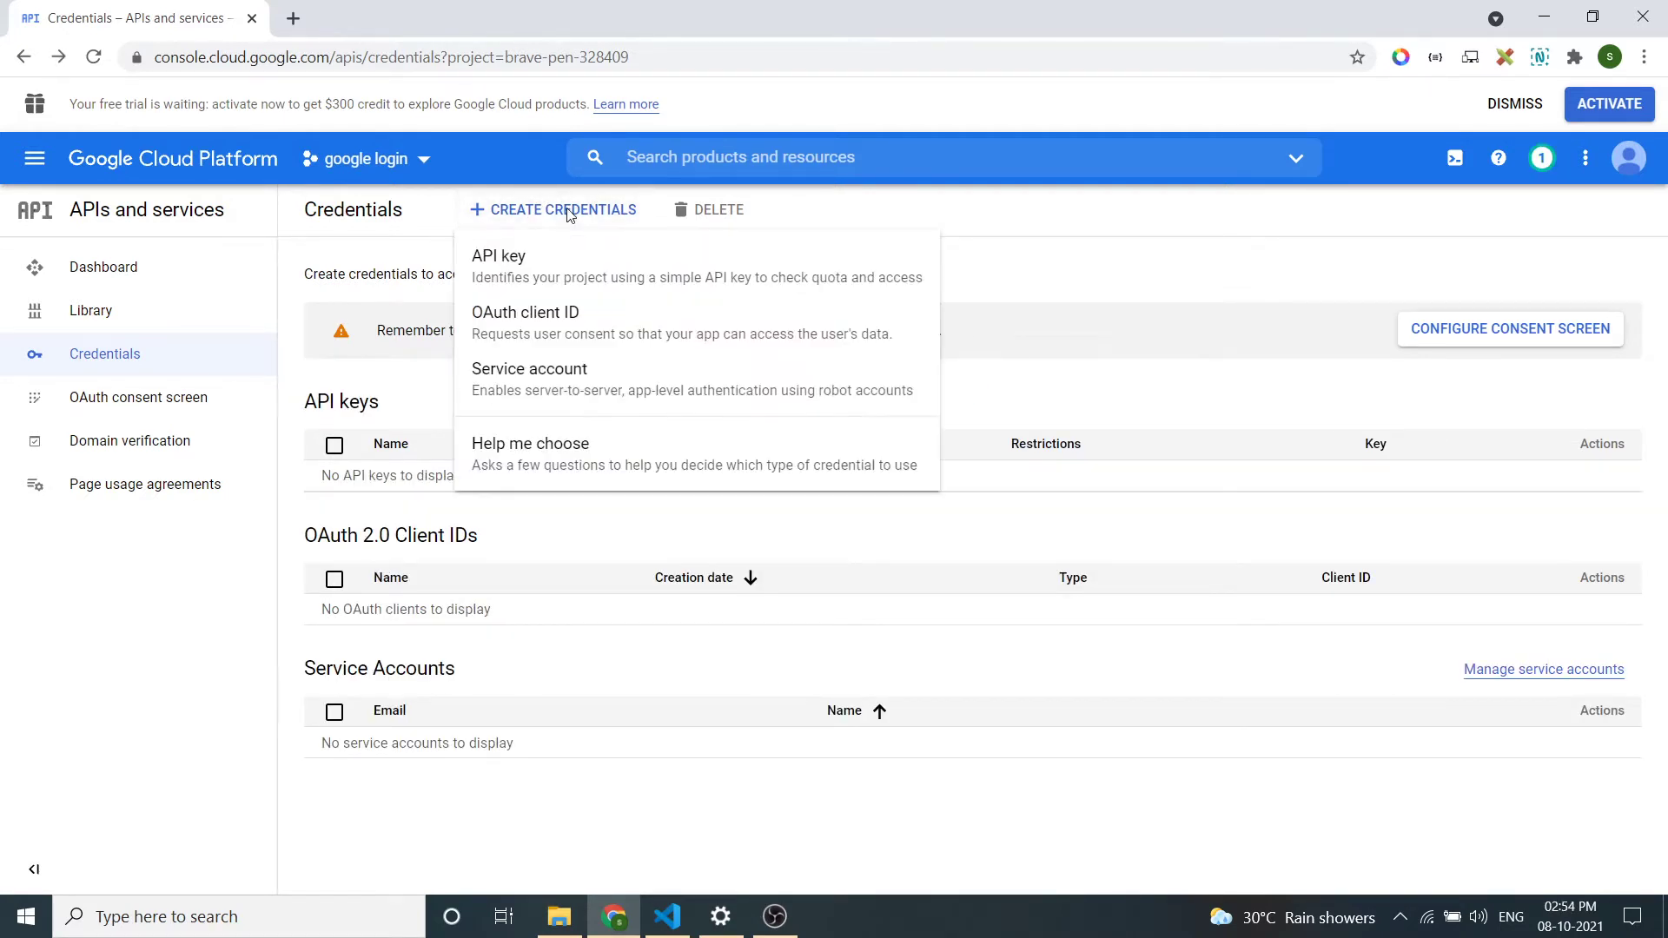
left_click(600, 330)
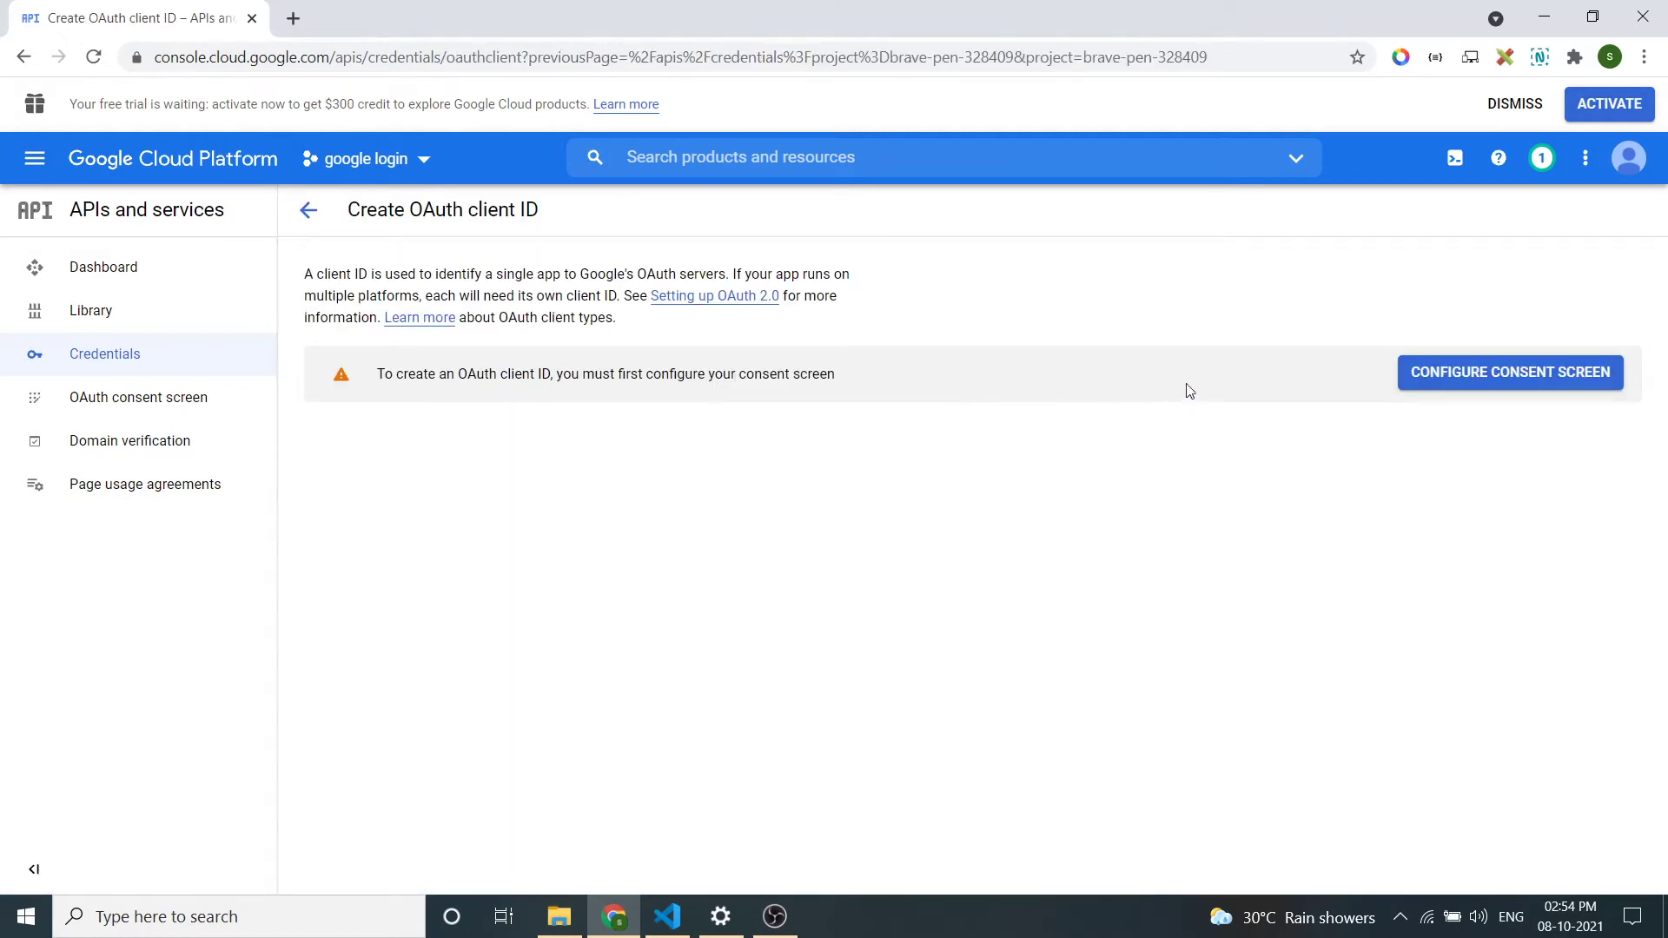
left_click(1463, 377)
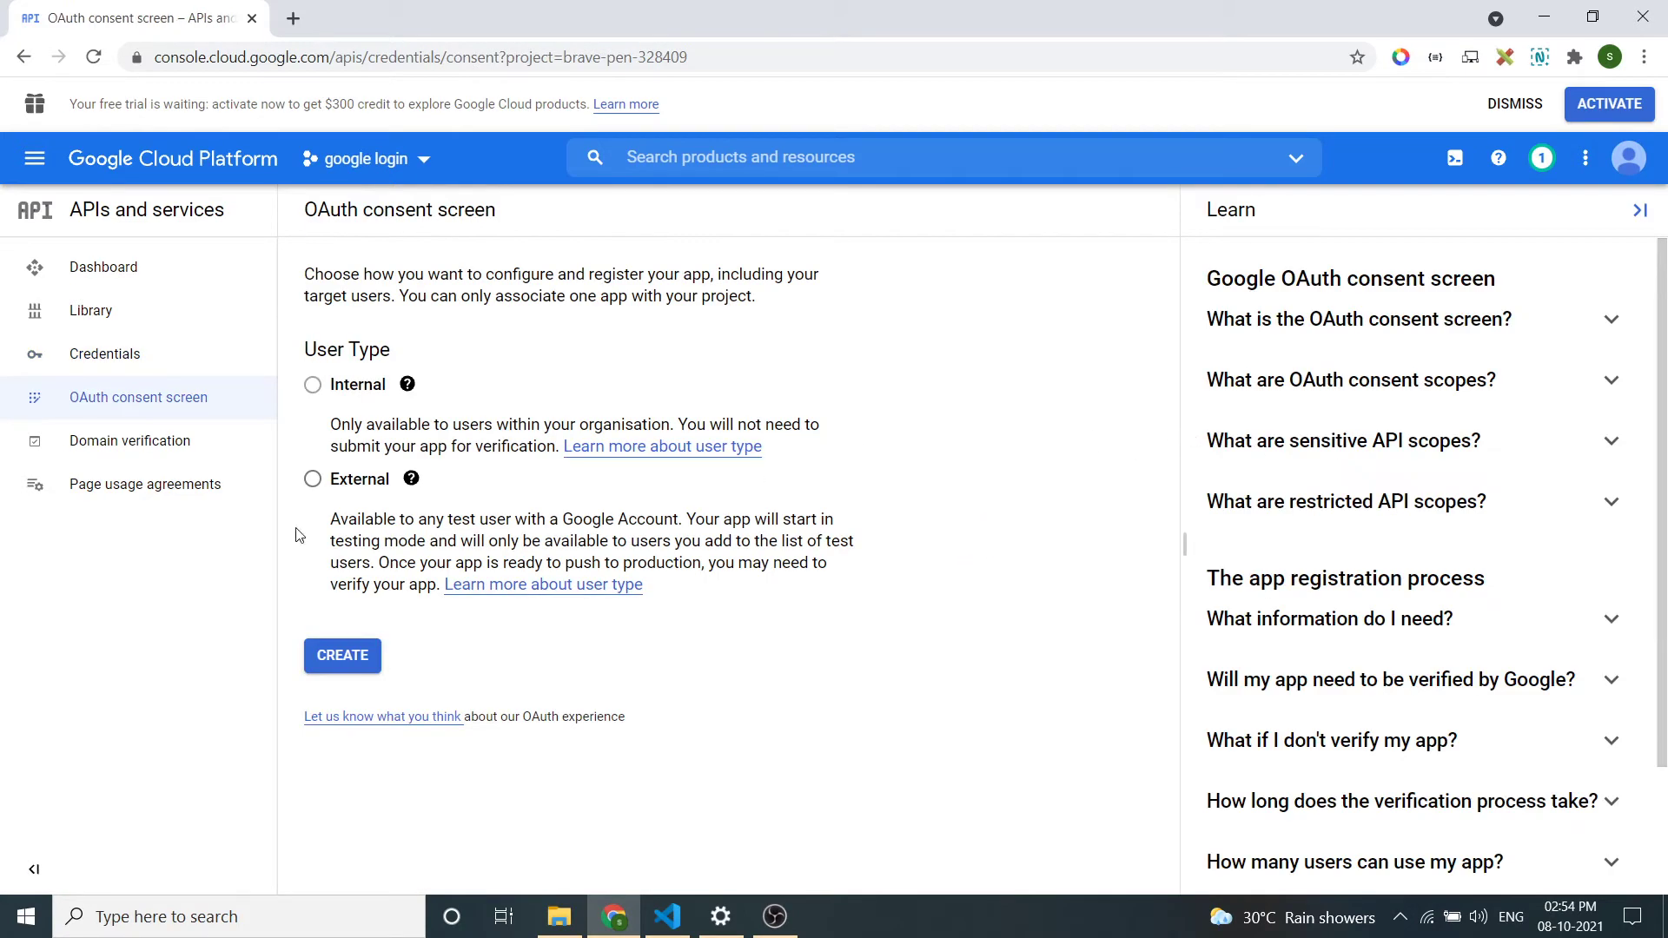
left_click(312, 478)
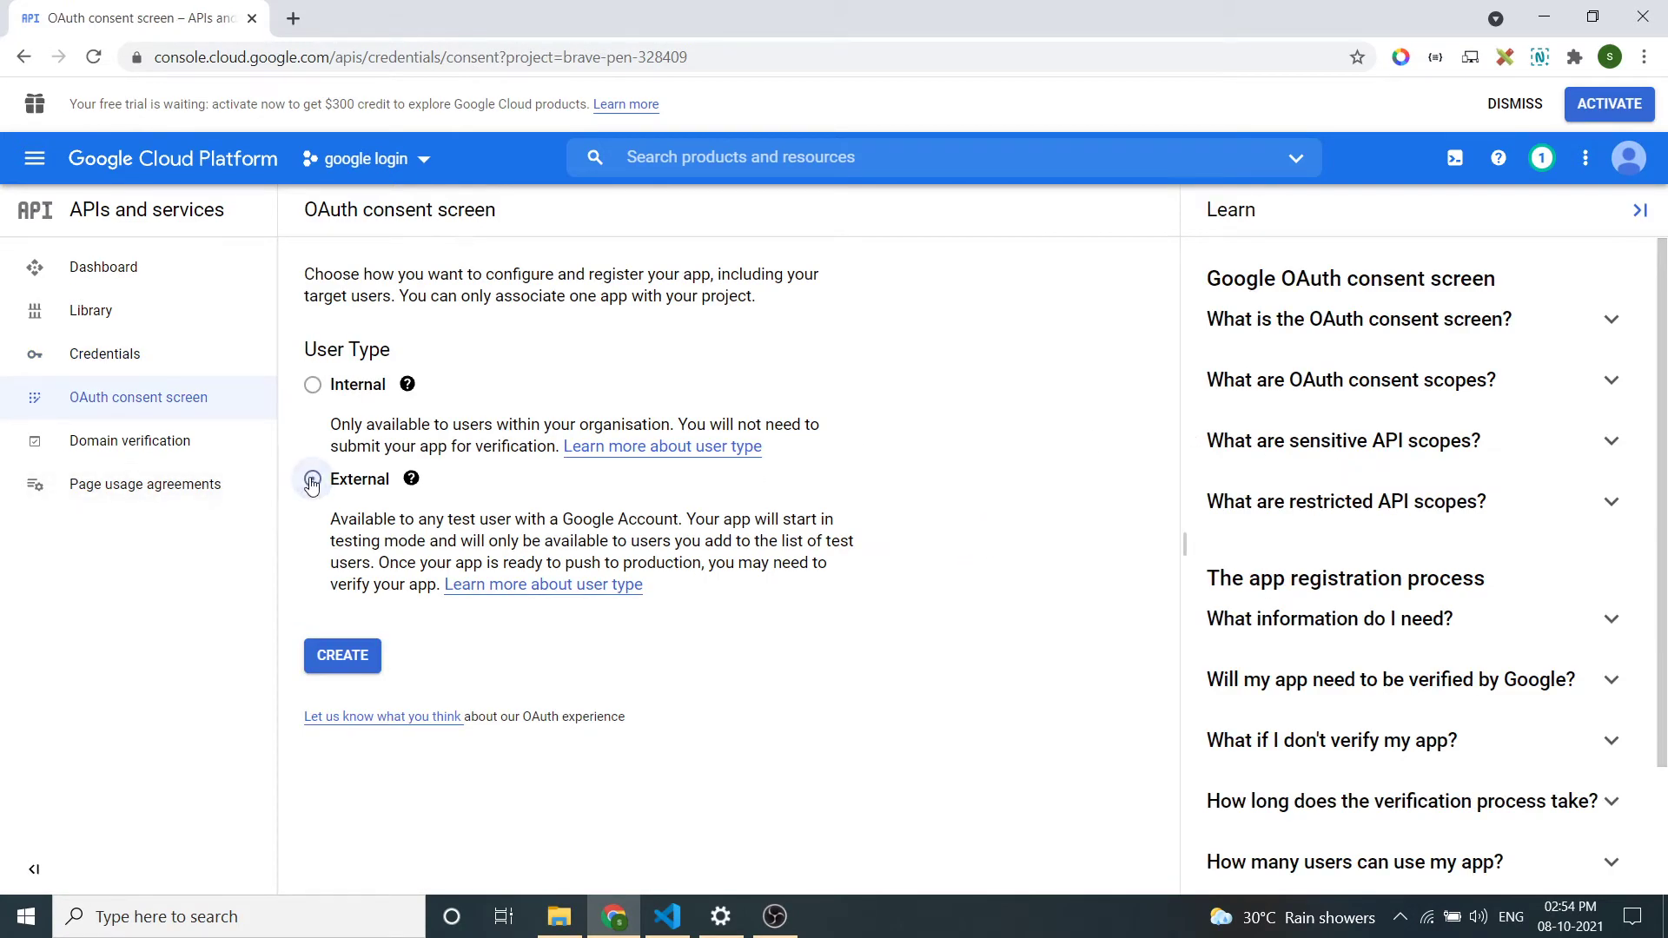
left_click(332, 657)
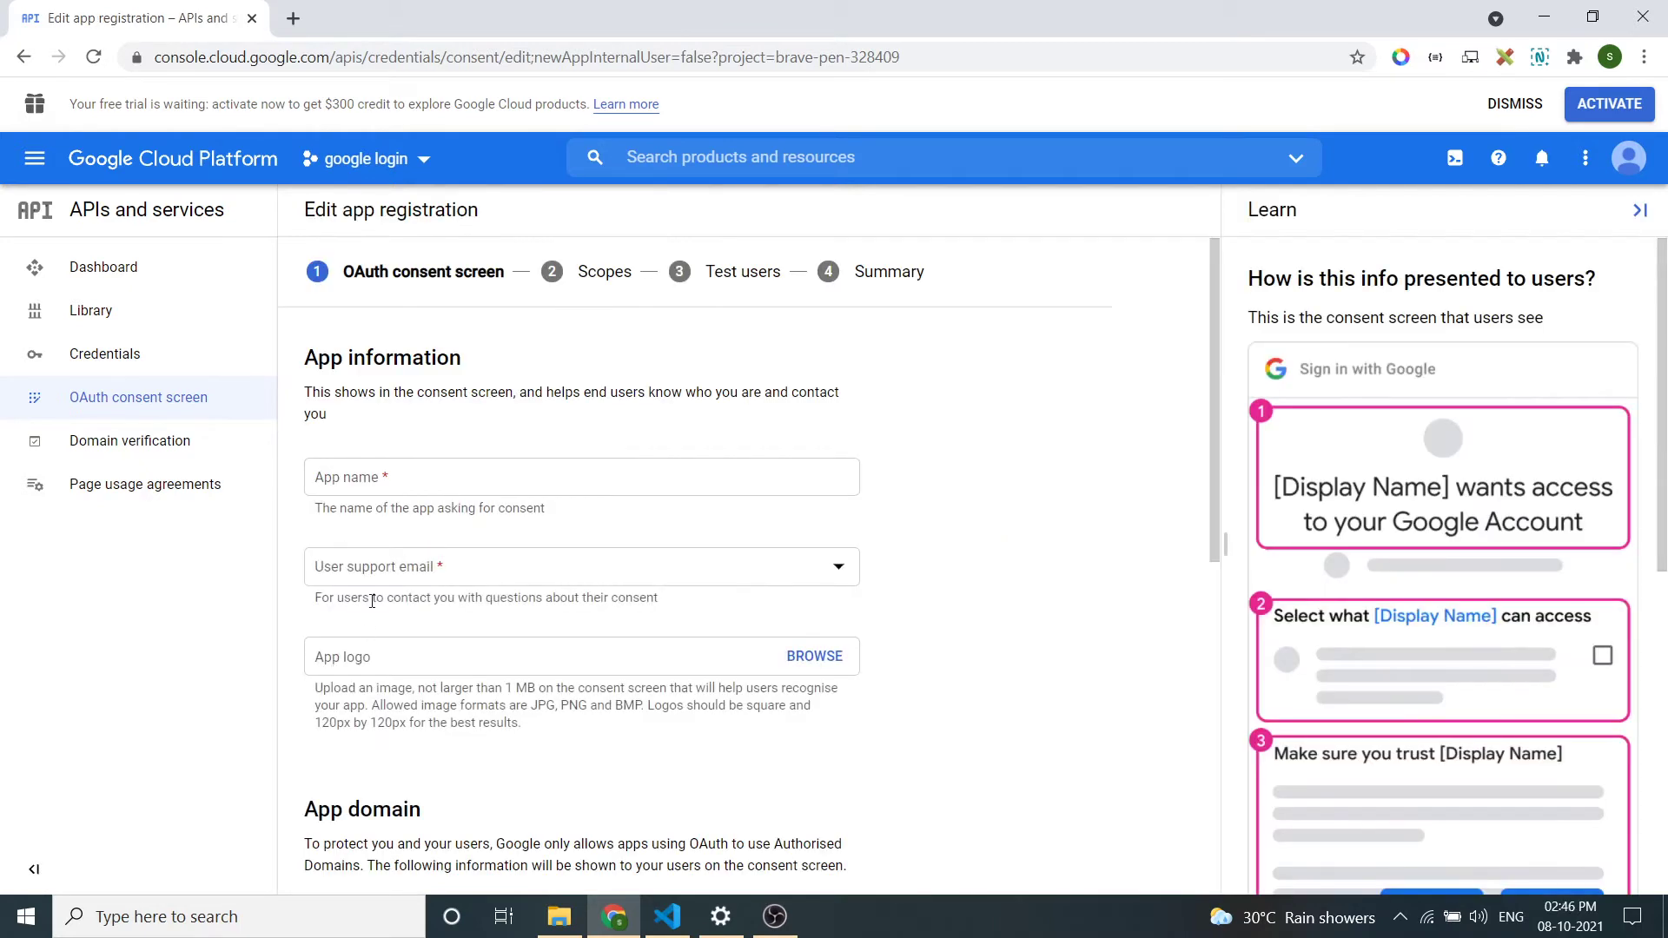
Step: Fill in the app registration with the app name Codeat21, the user support email and the authorised domain codeat21.com
left_click(415, 477)
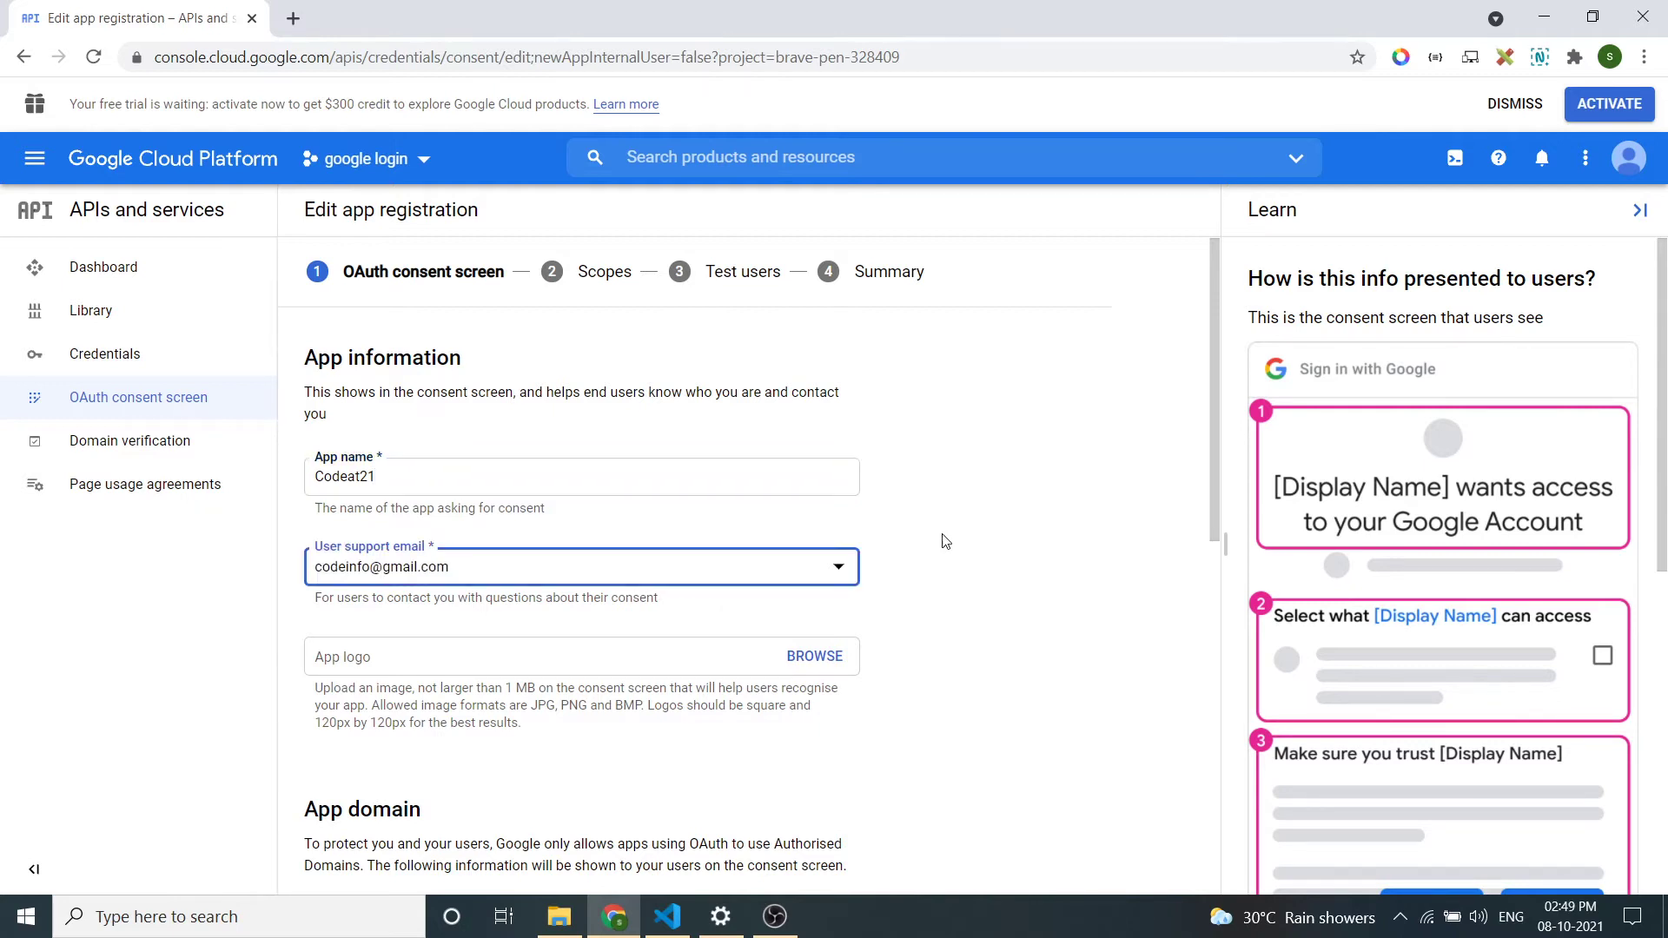
scroll(947, 554, "down", 7)
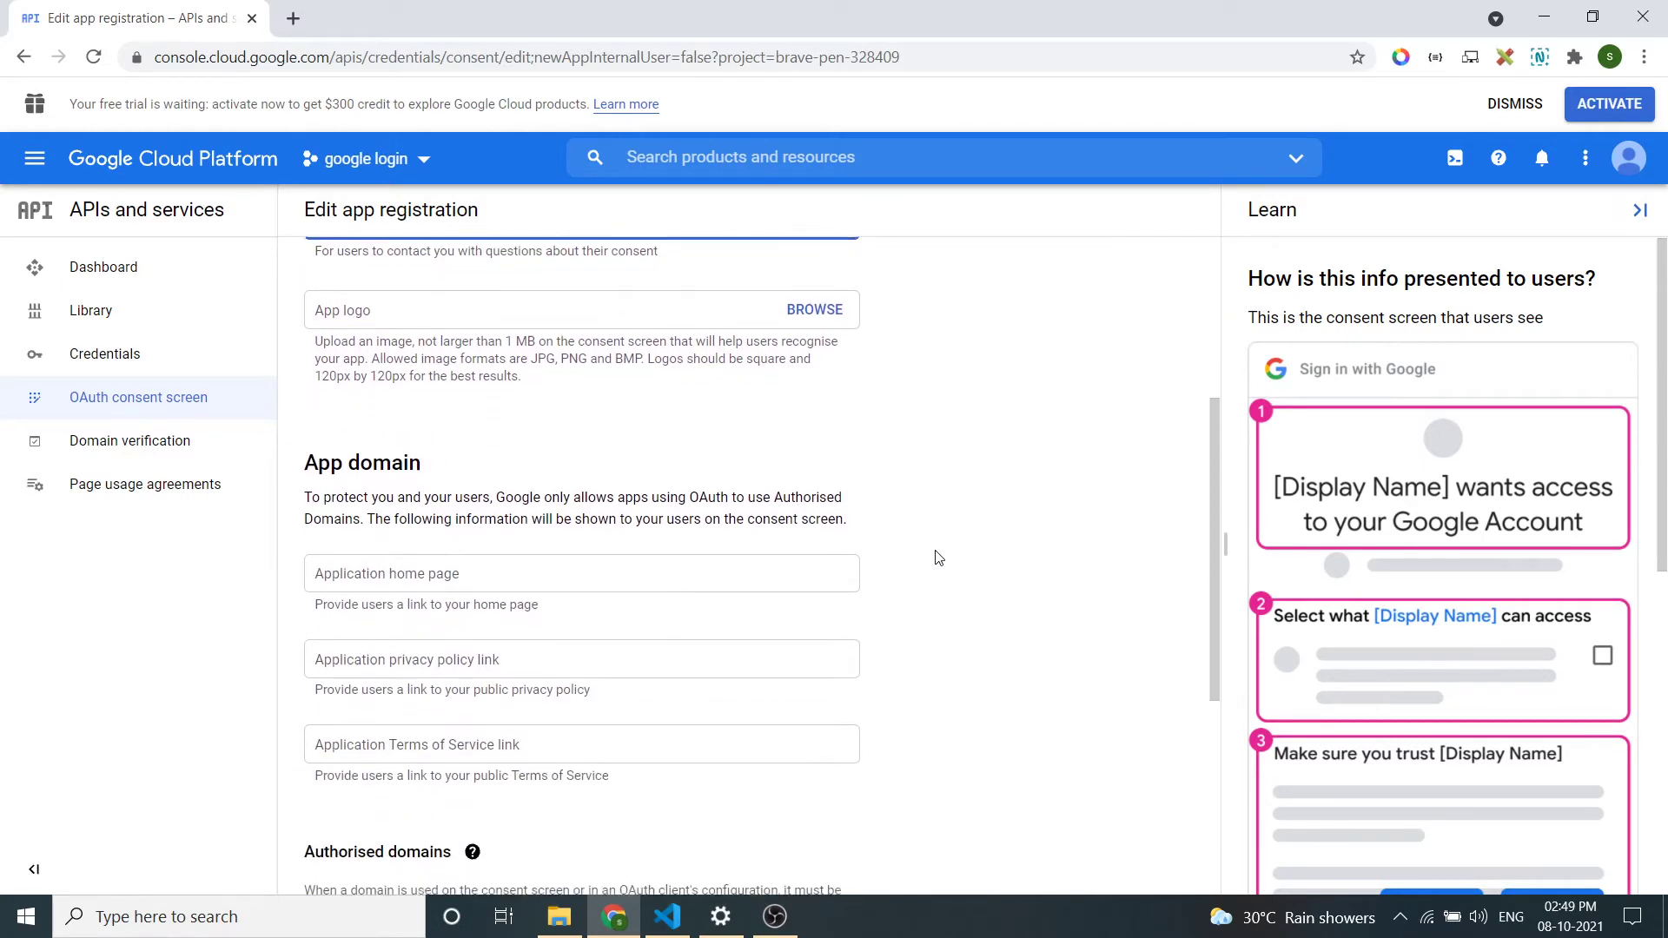
scroll(871, 563, "down", 2)
left_click(454, 580)
type("codeat21.com")
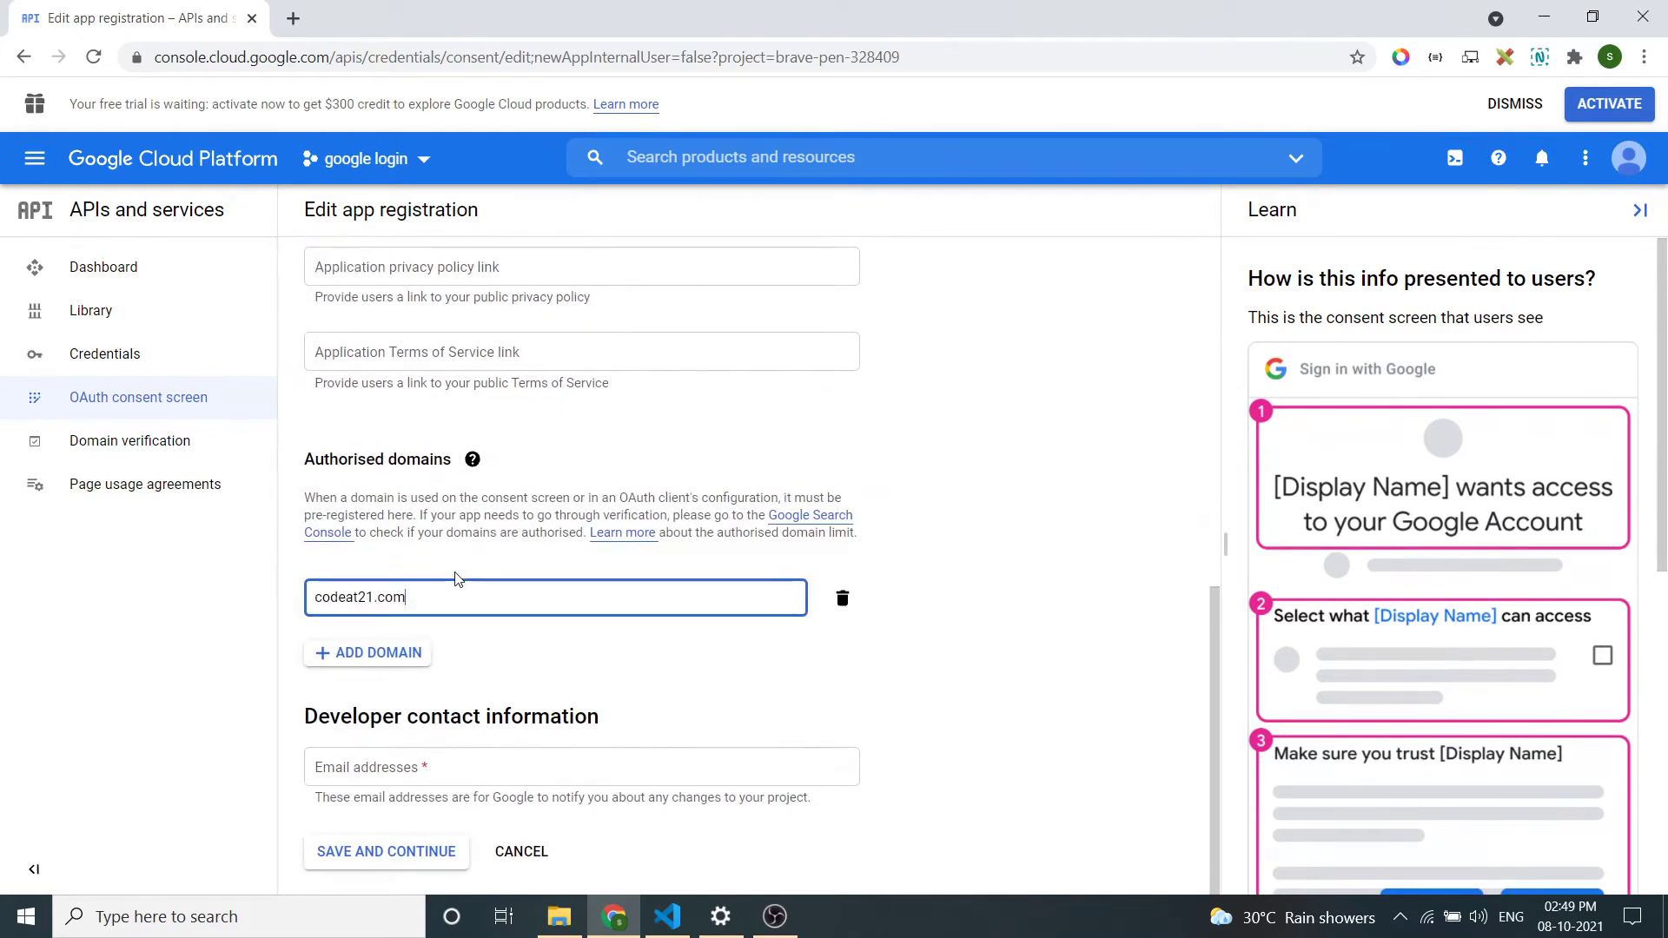
left_click(646, 658)
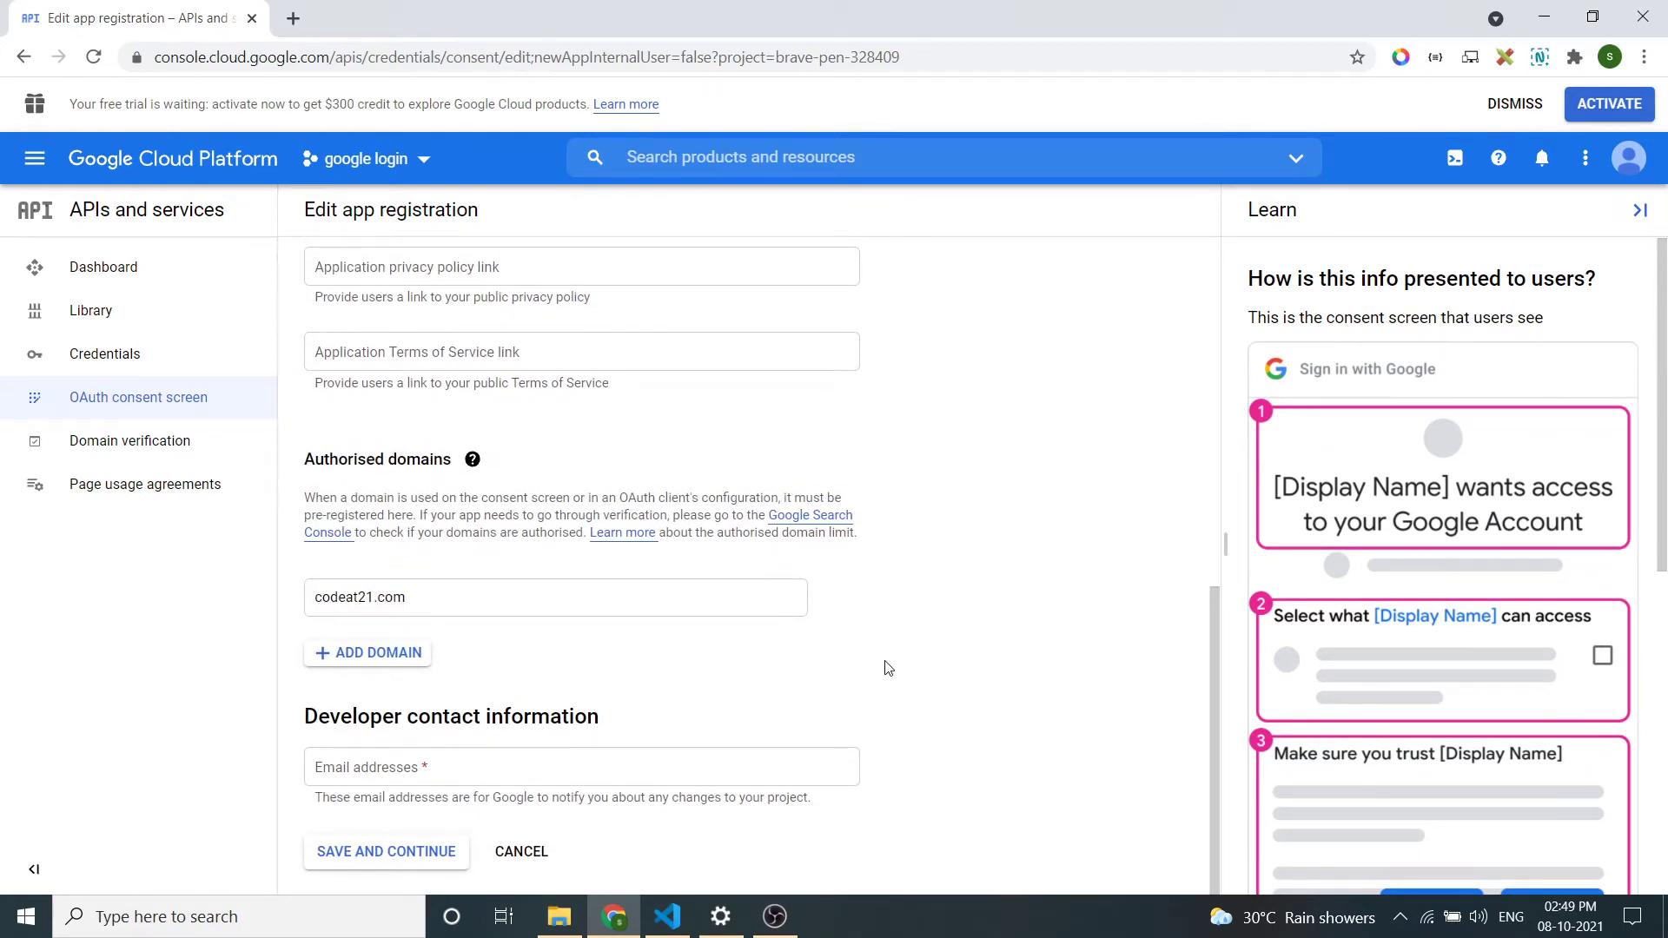
Step: Copy the user support email into the developer contact information's email addresses
left_click(700, 769)
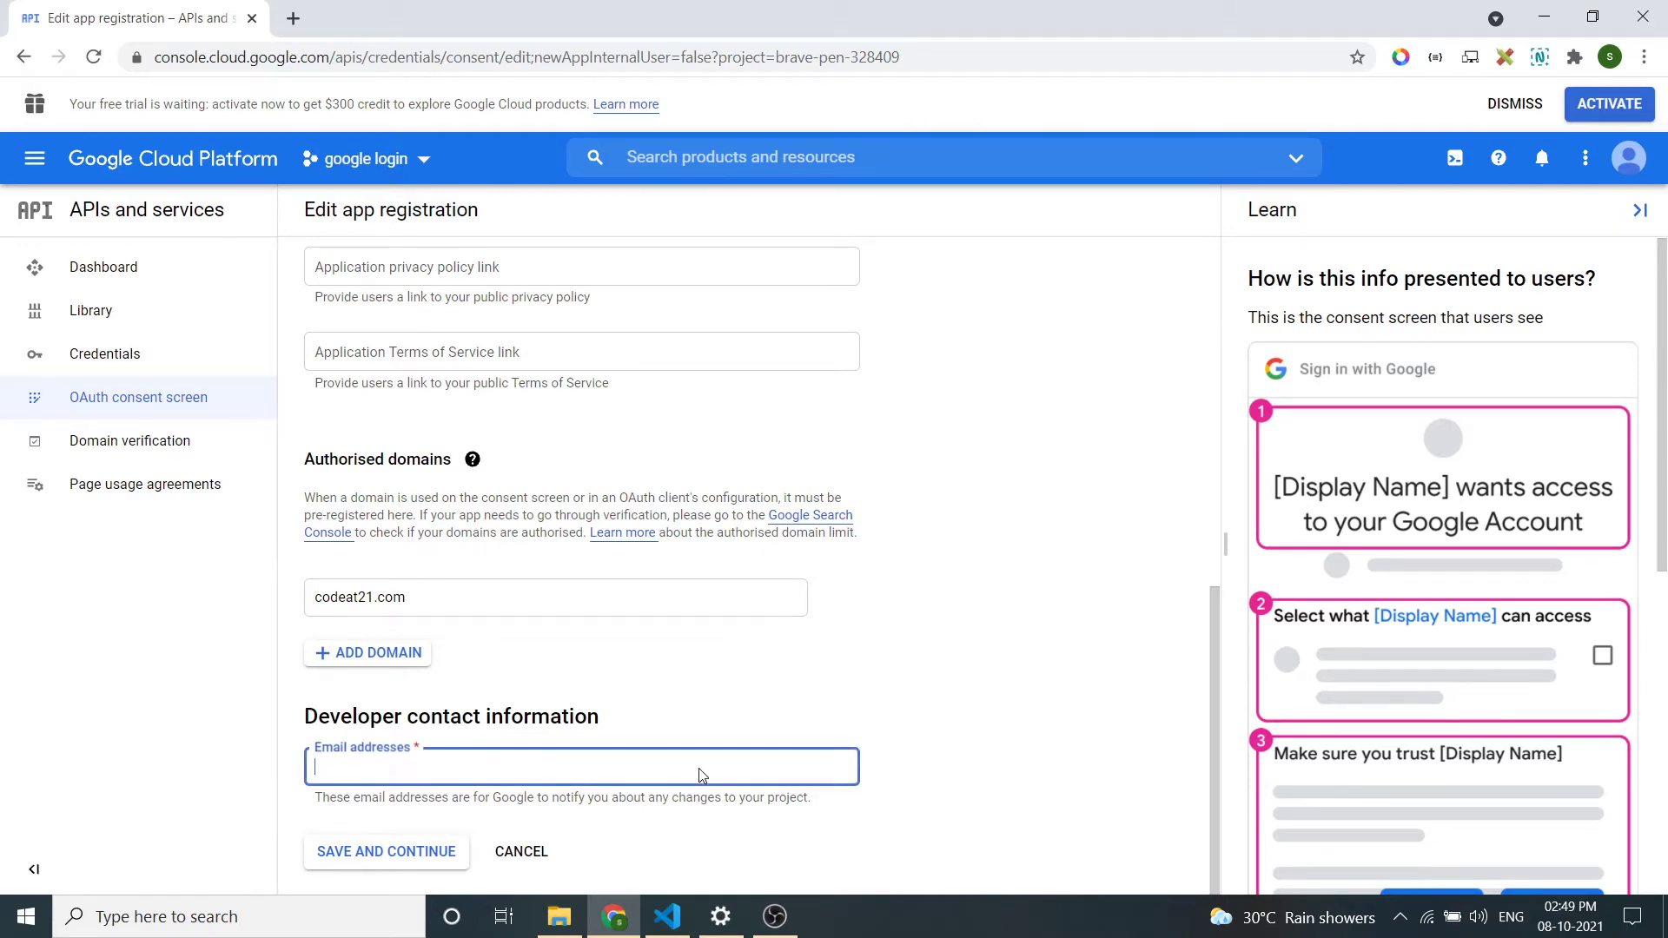
left_click(986, 664)
scroll(979, 600, "up", 7)
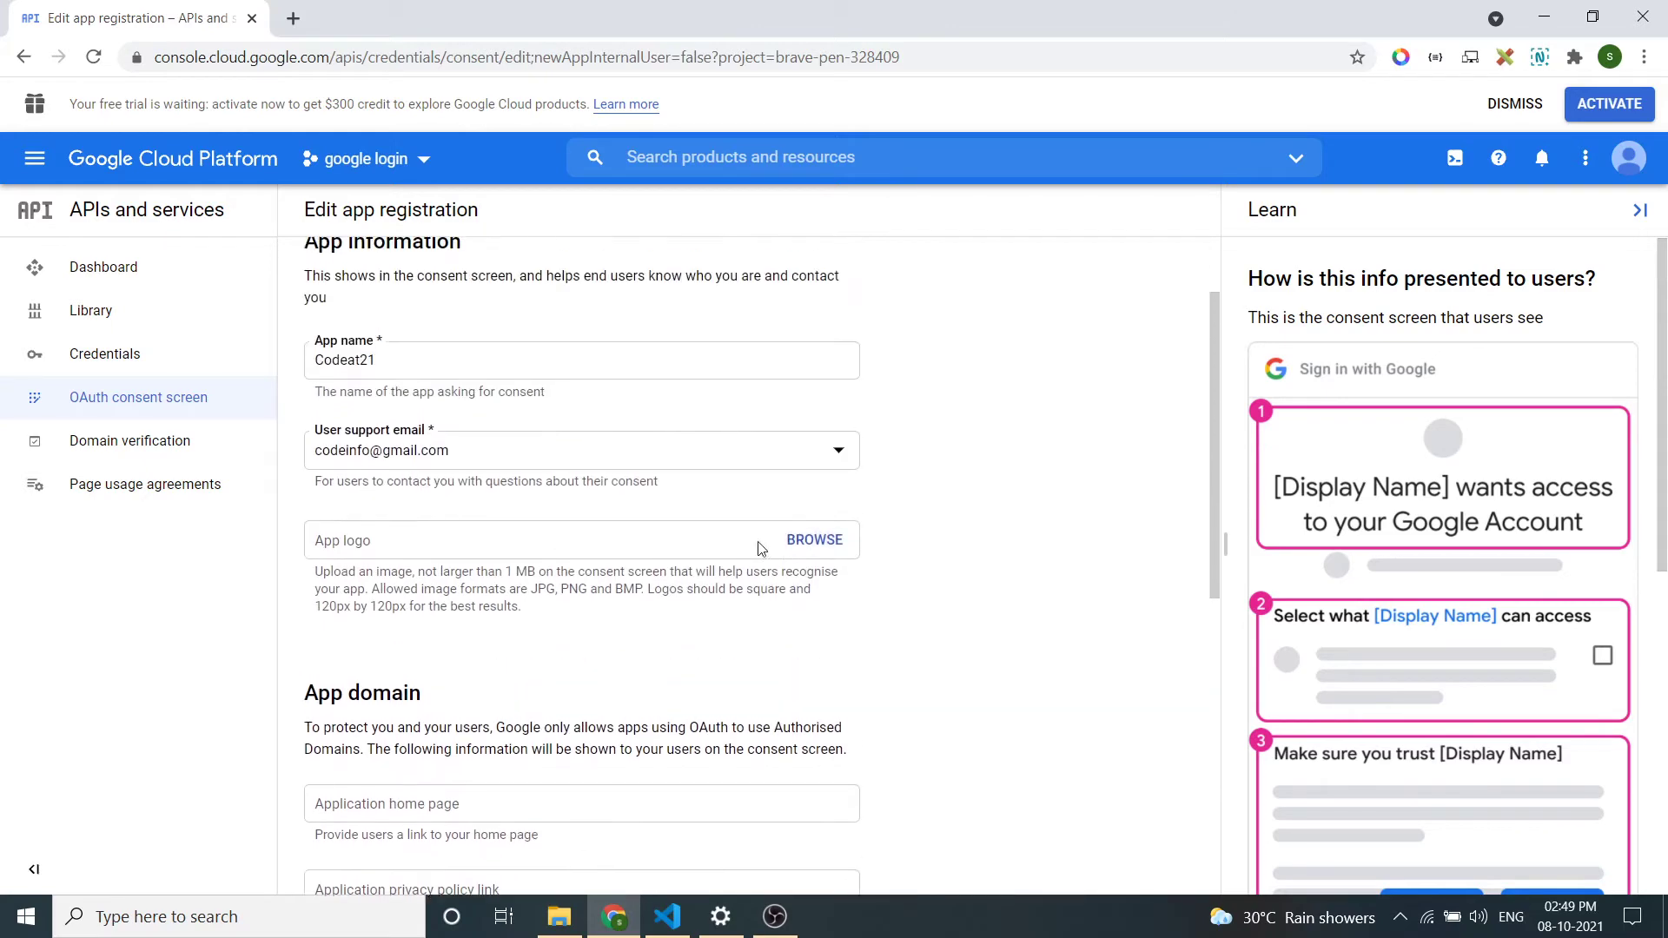
scroll(761, 548, "up", 1)
left_click_drag(456, 479, 302, 491)
key("ctrl+c")
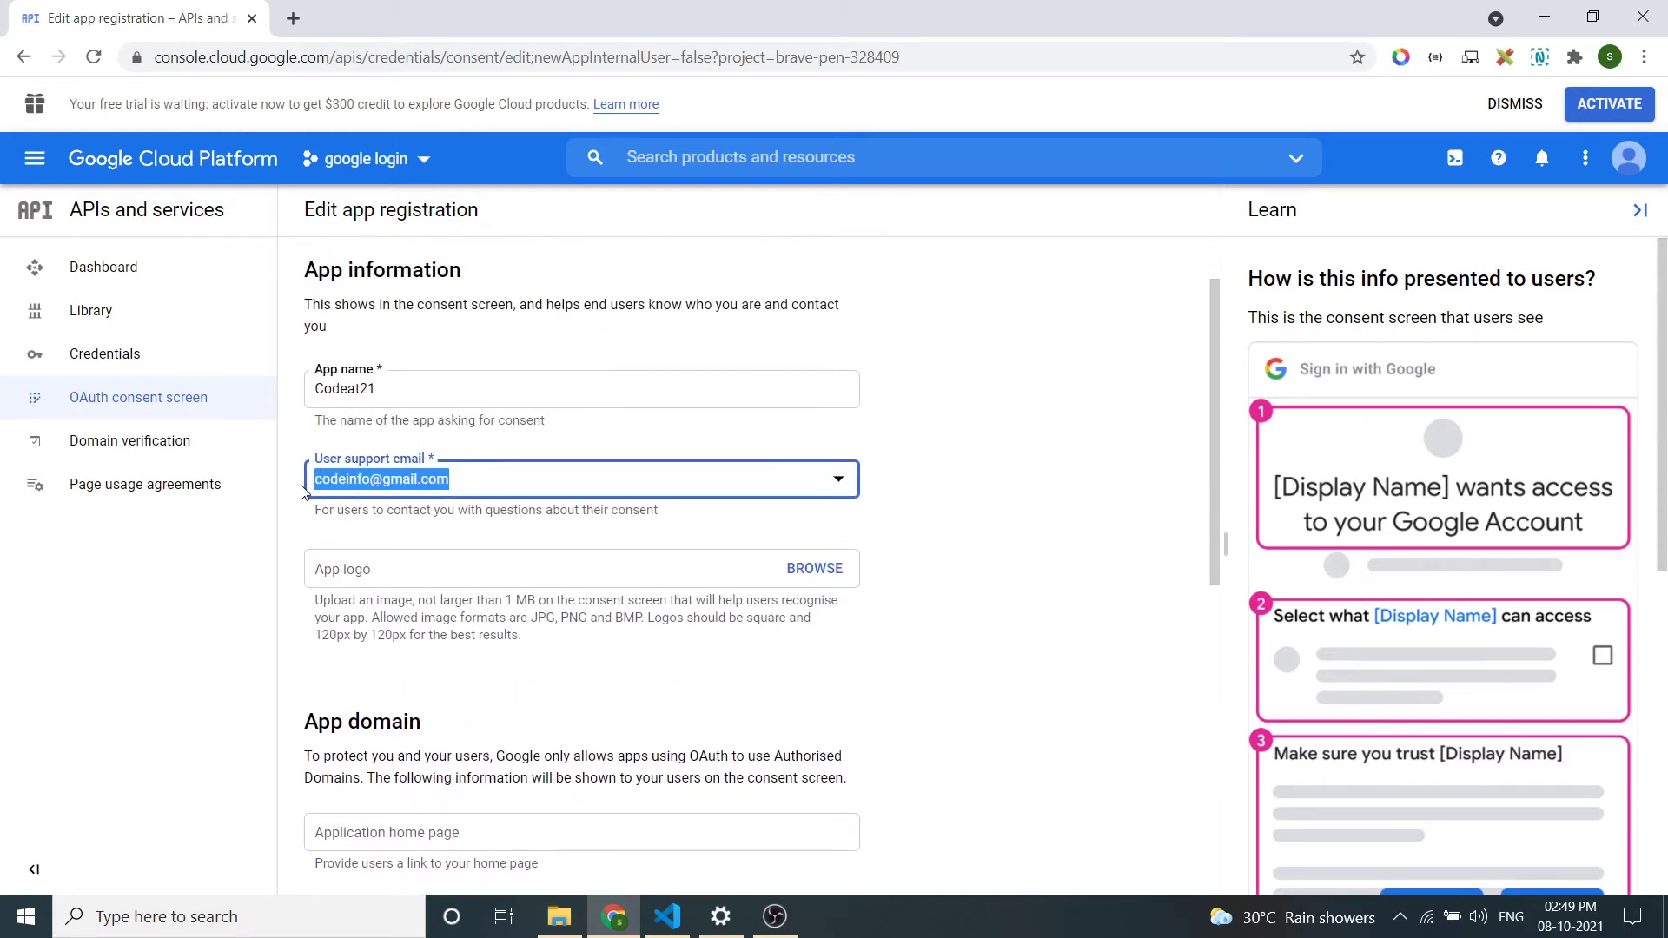
left_click(1035, 633)
scroll(1035, 648, "down", 7)
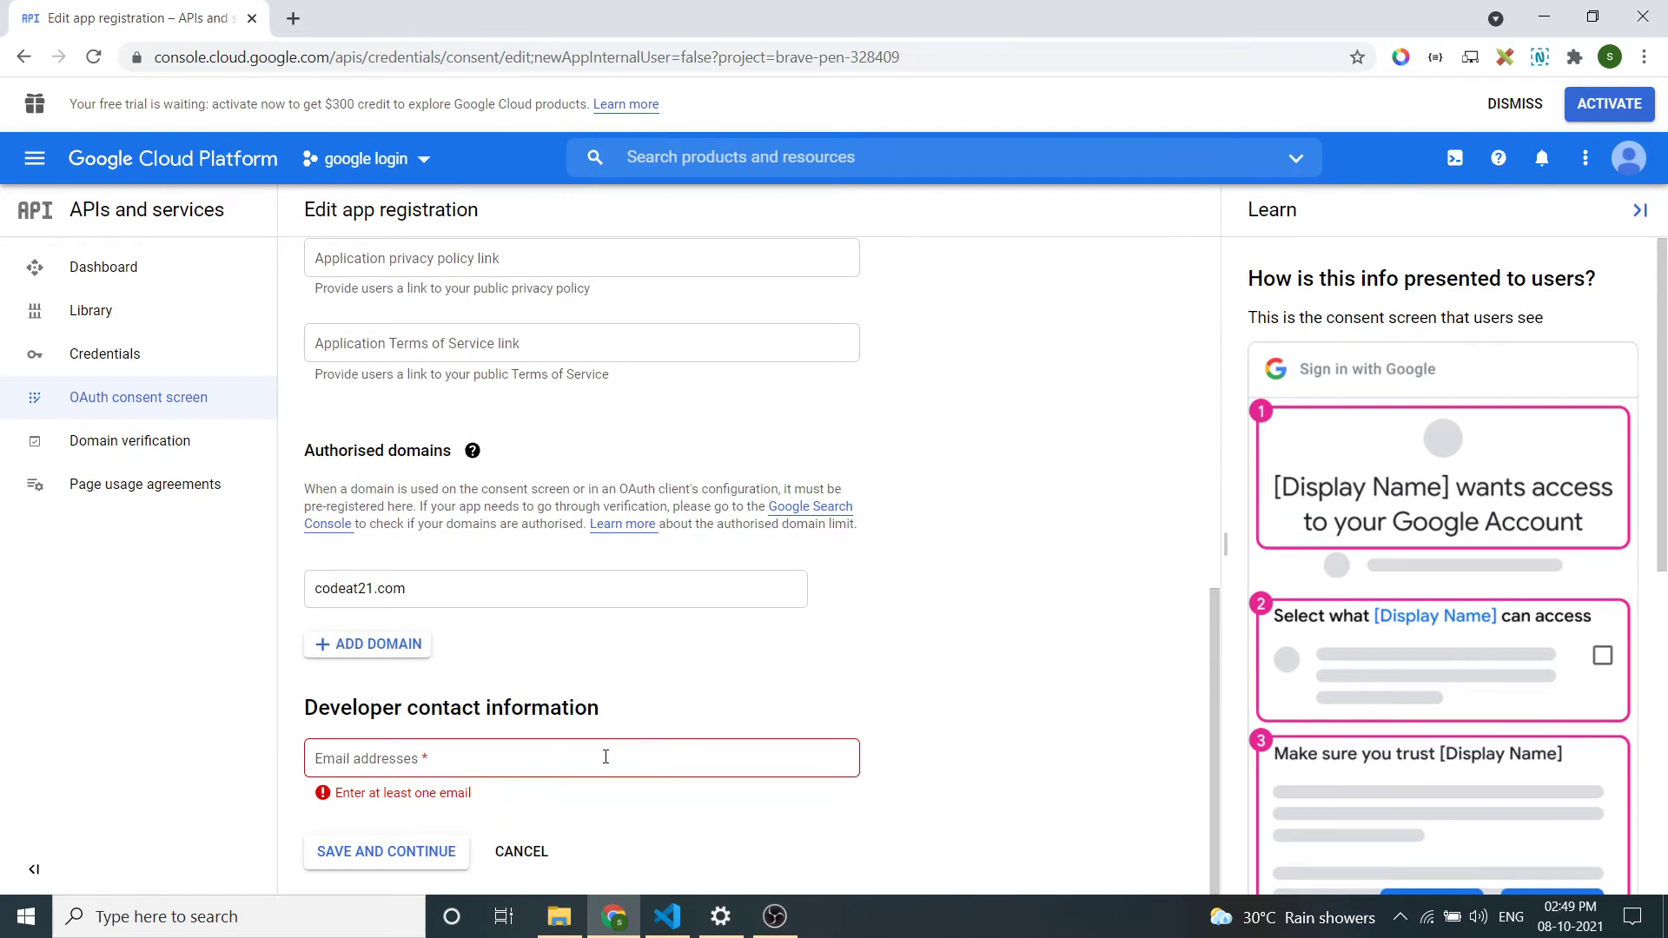
left_click(606, 757)
key("ctrl+v")
key("Tab")
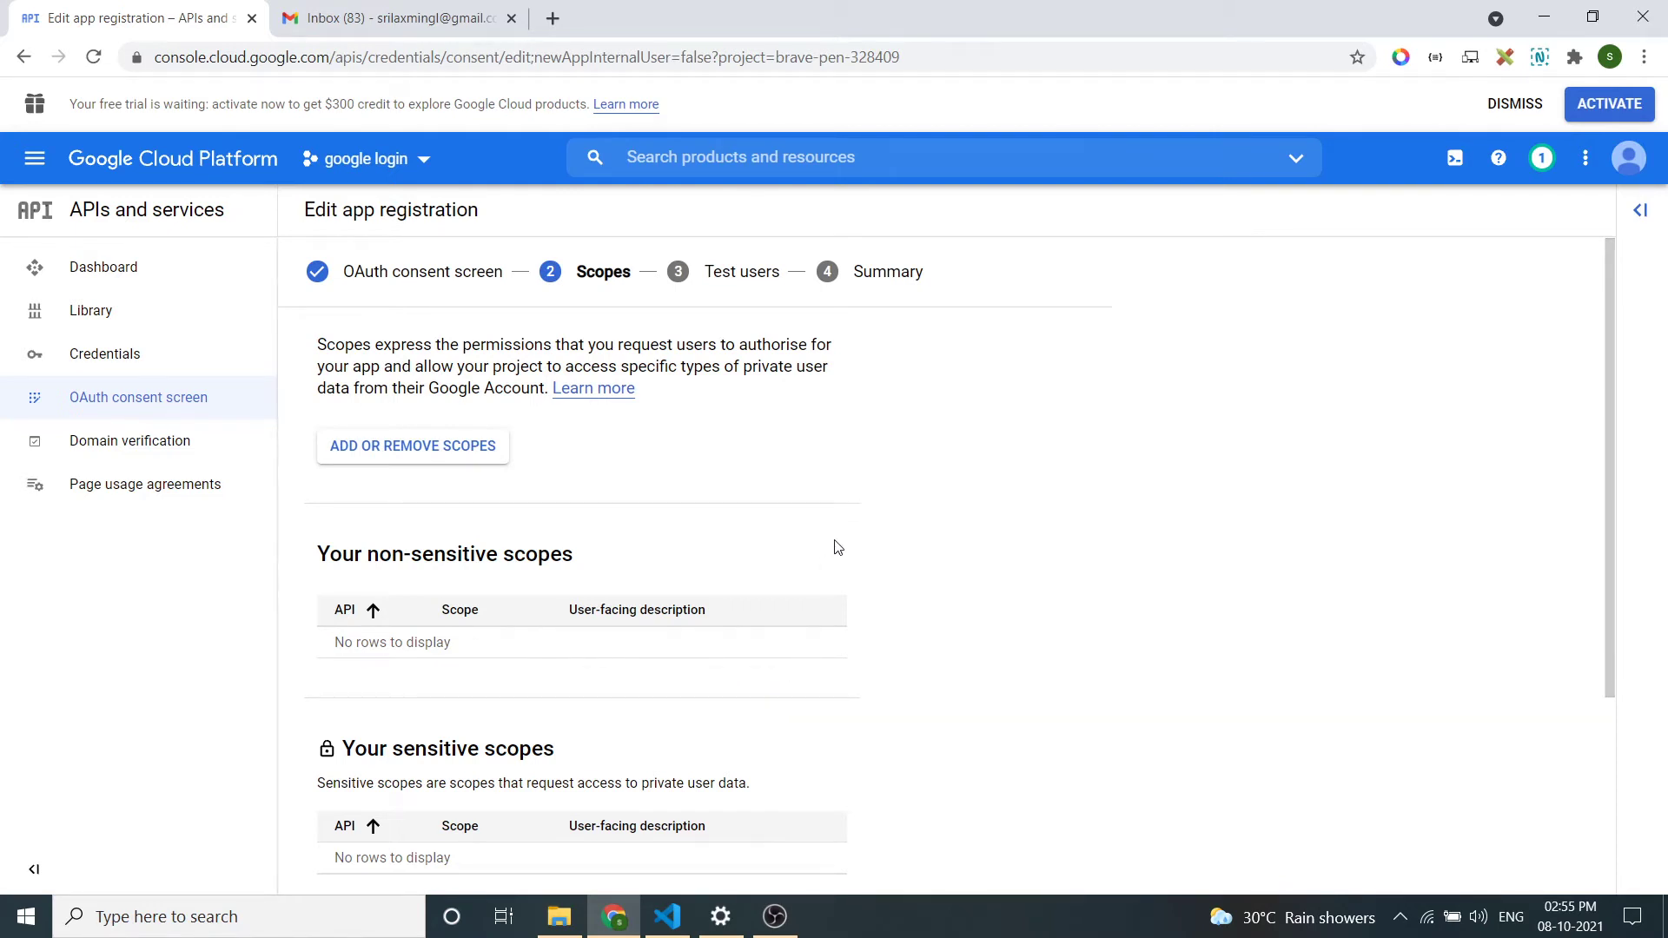
Step: Save the Scopes and Test users stages of the app registration without adding any scopes or users
scroll(1037, 528, "down", 3)
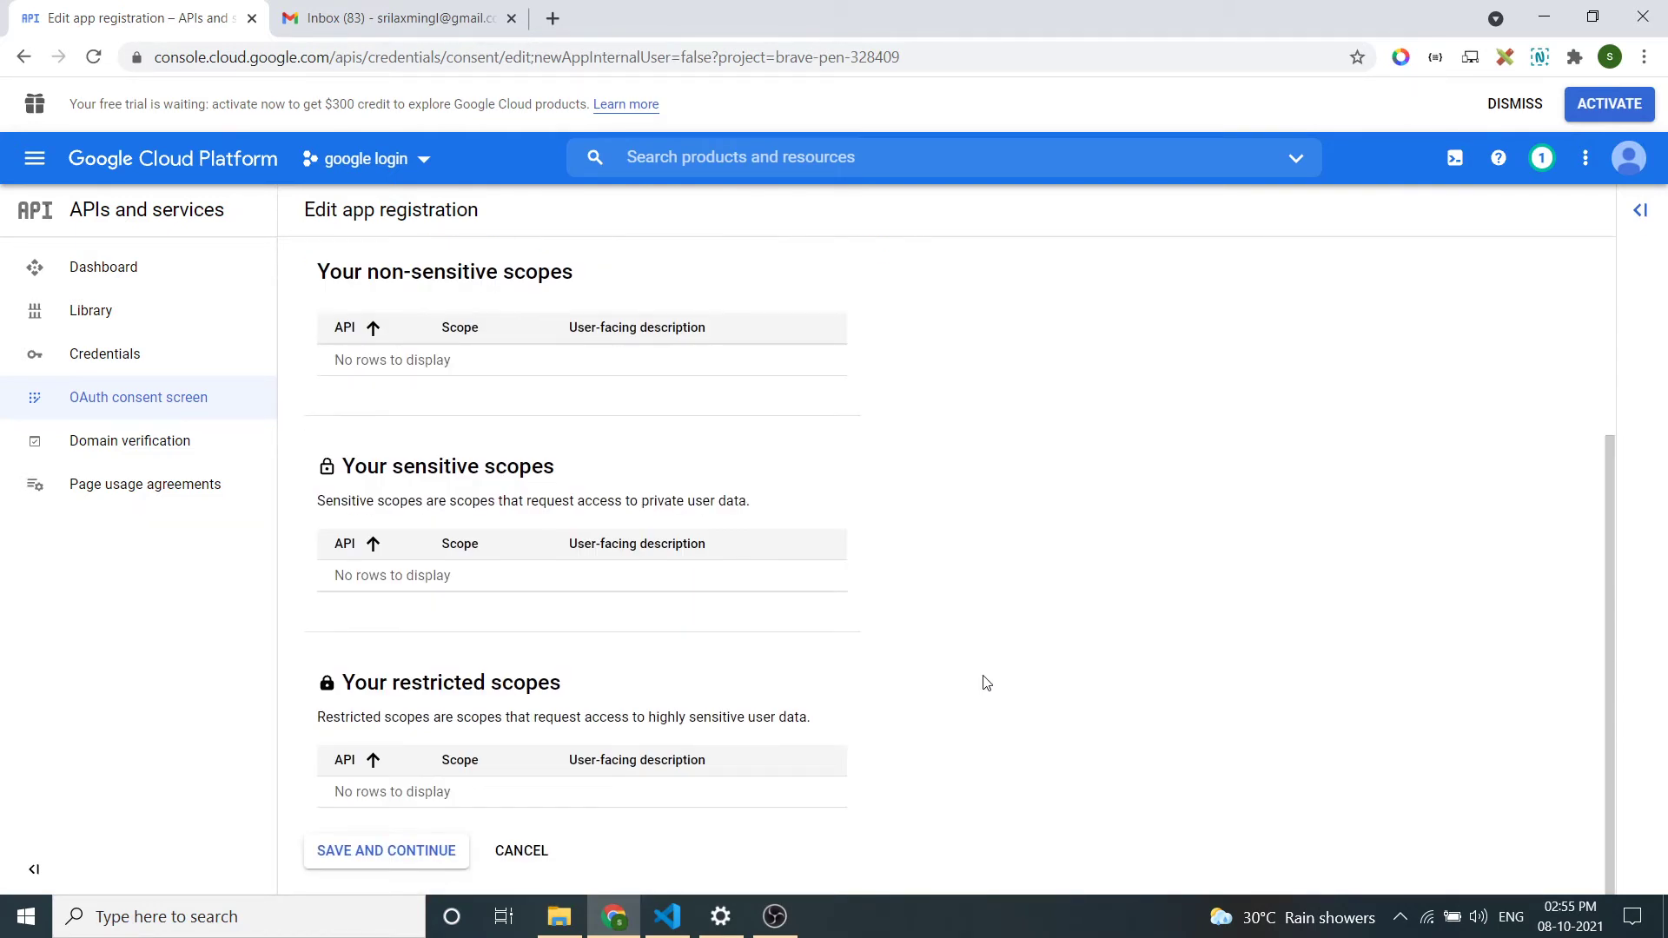
left_click(423, 854)
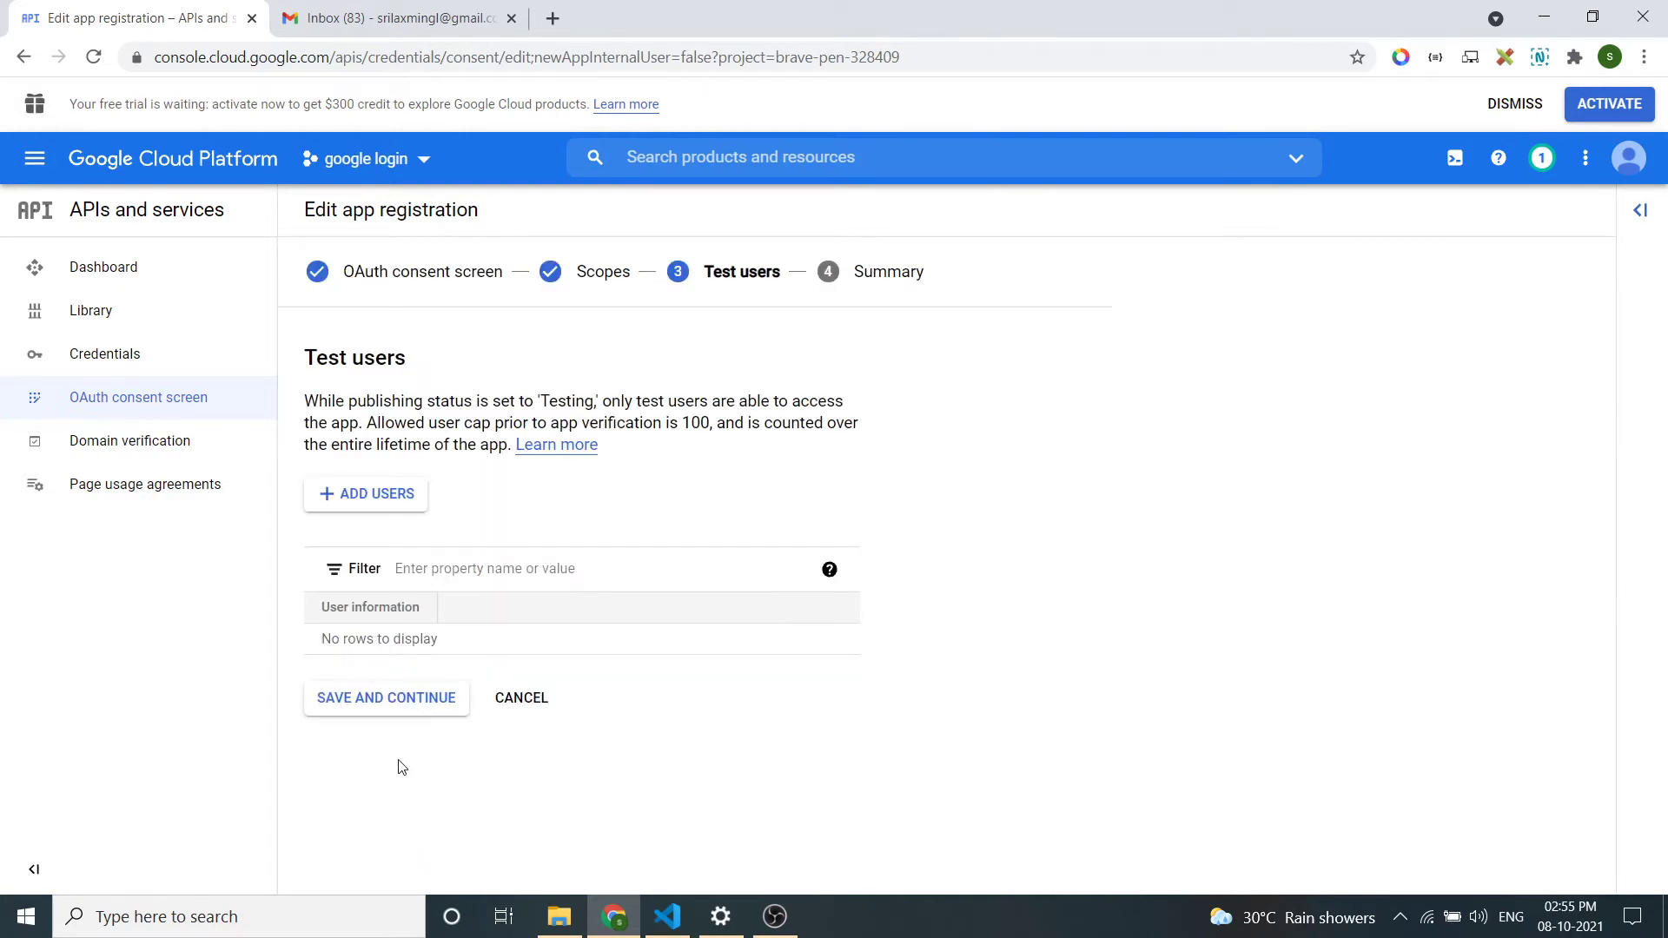
left_click(414, 701)
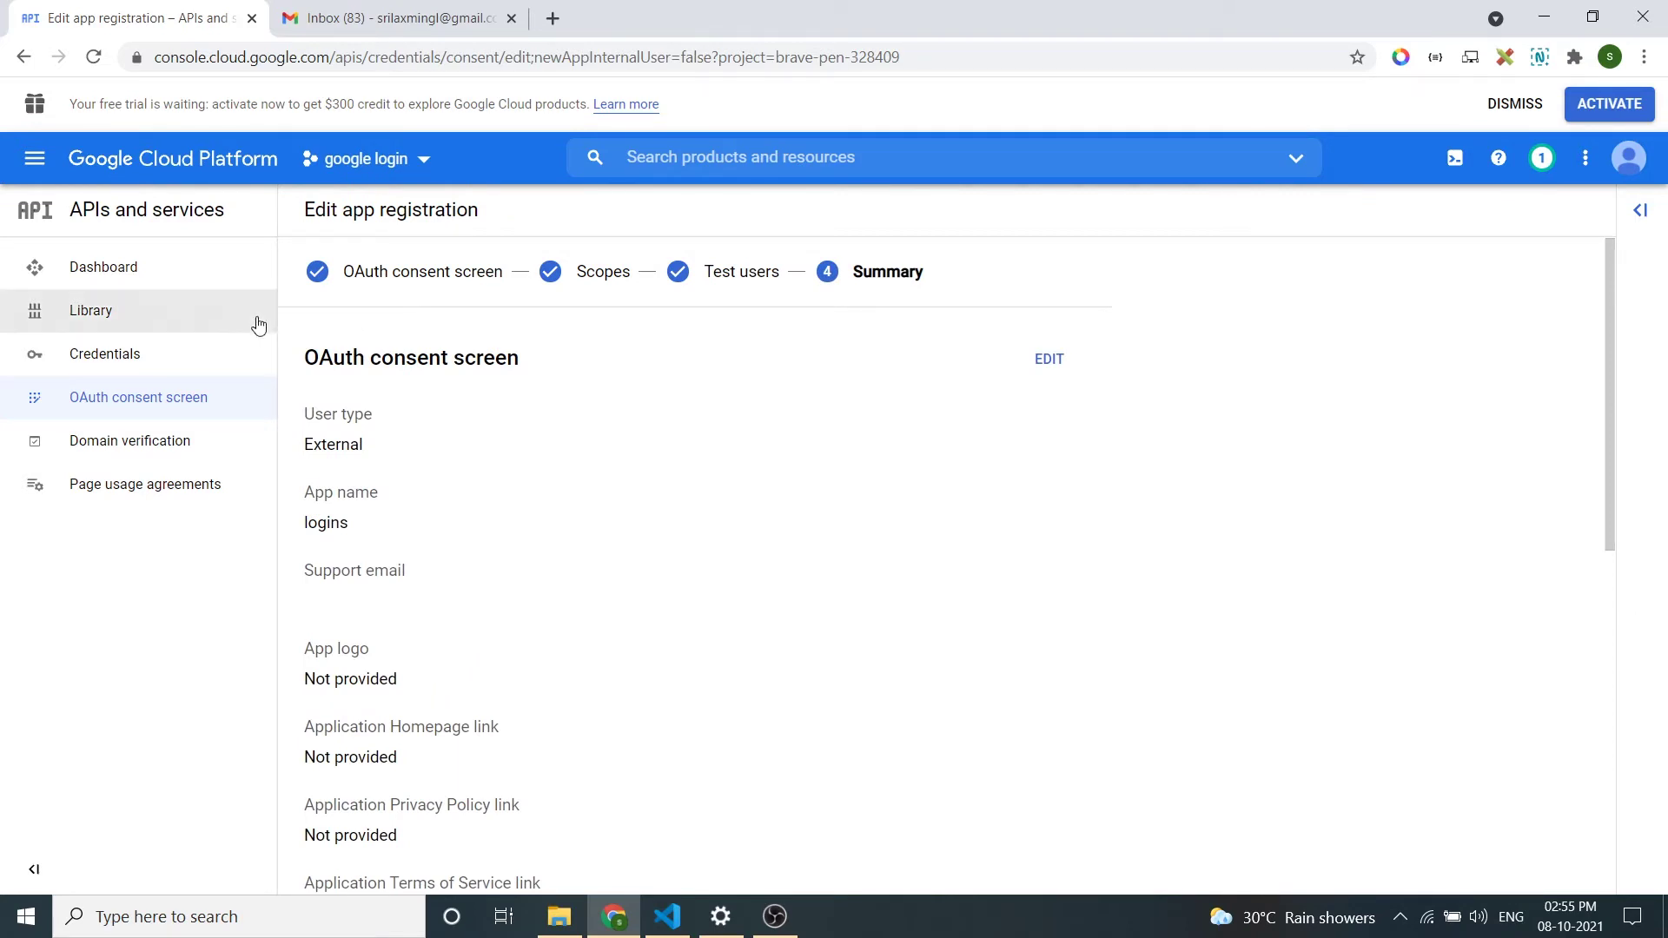
Step: Start a new OAuth client ID credential and set its application type to Web application
left_click(193, 364)
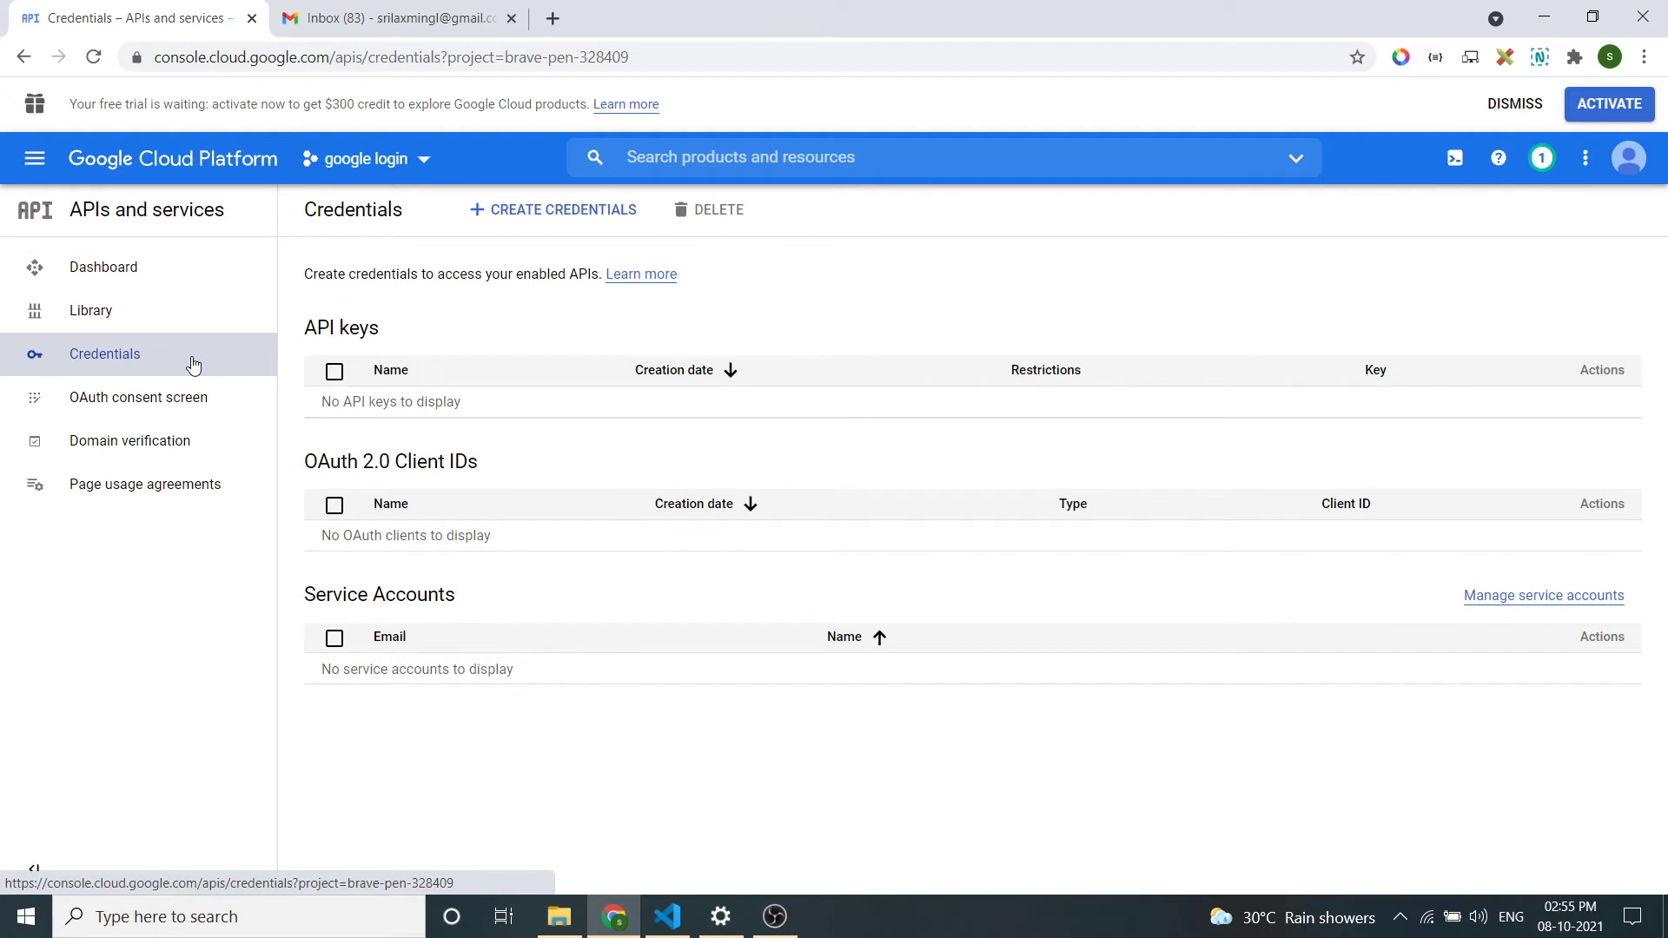
left_click(553, 215)
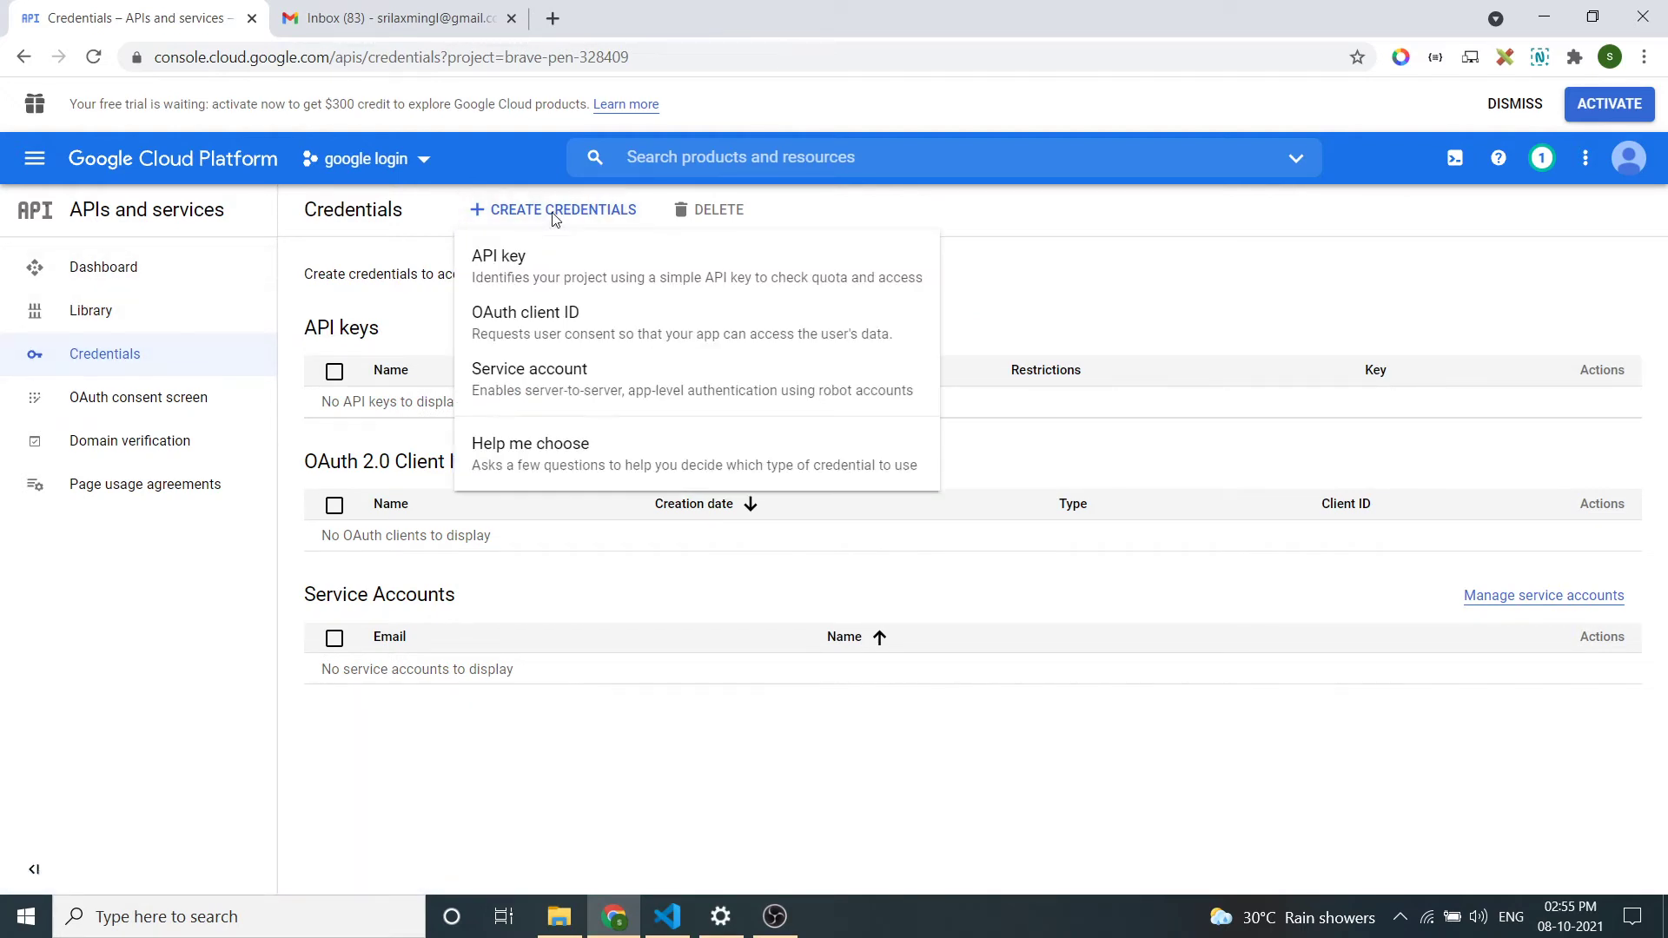
left_click(596, 322)
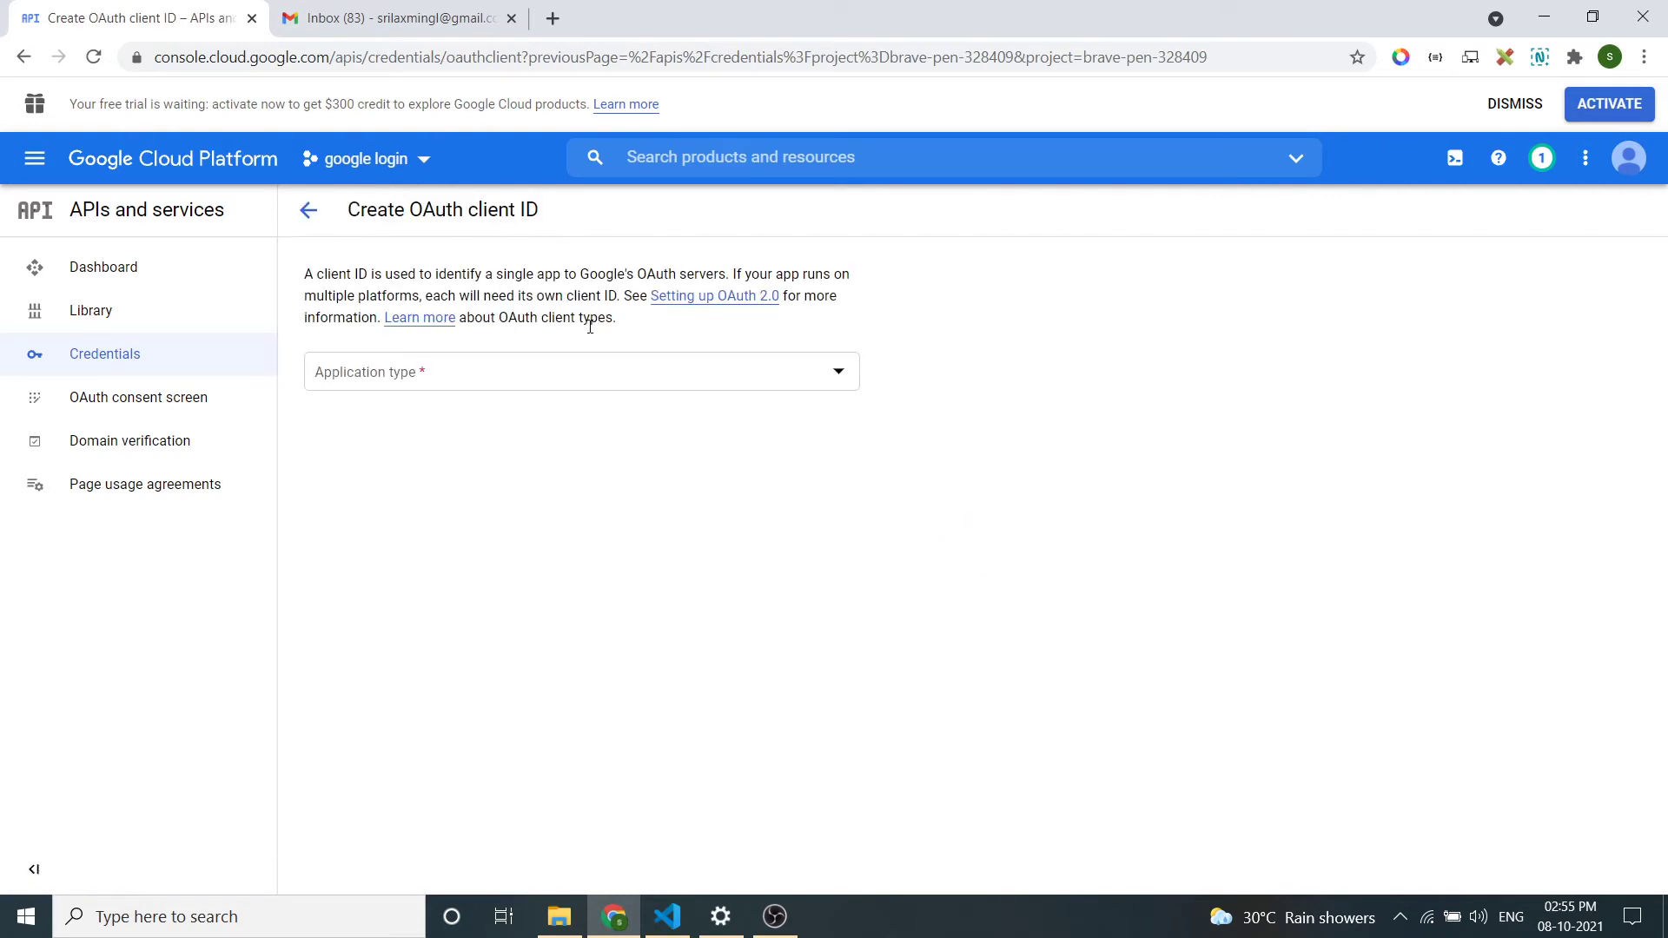
left_click(525, 384)
left_click(501, 403)
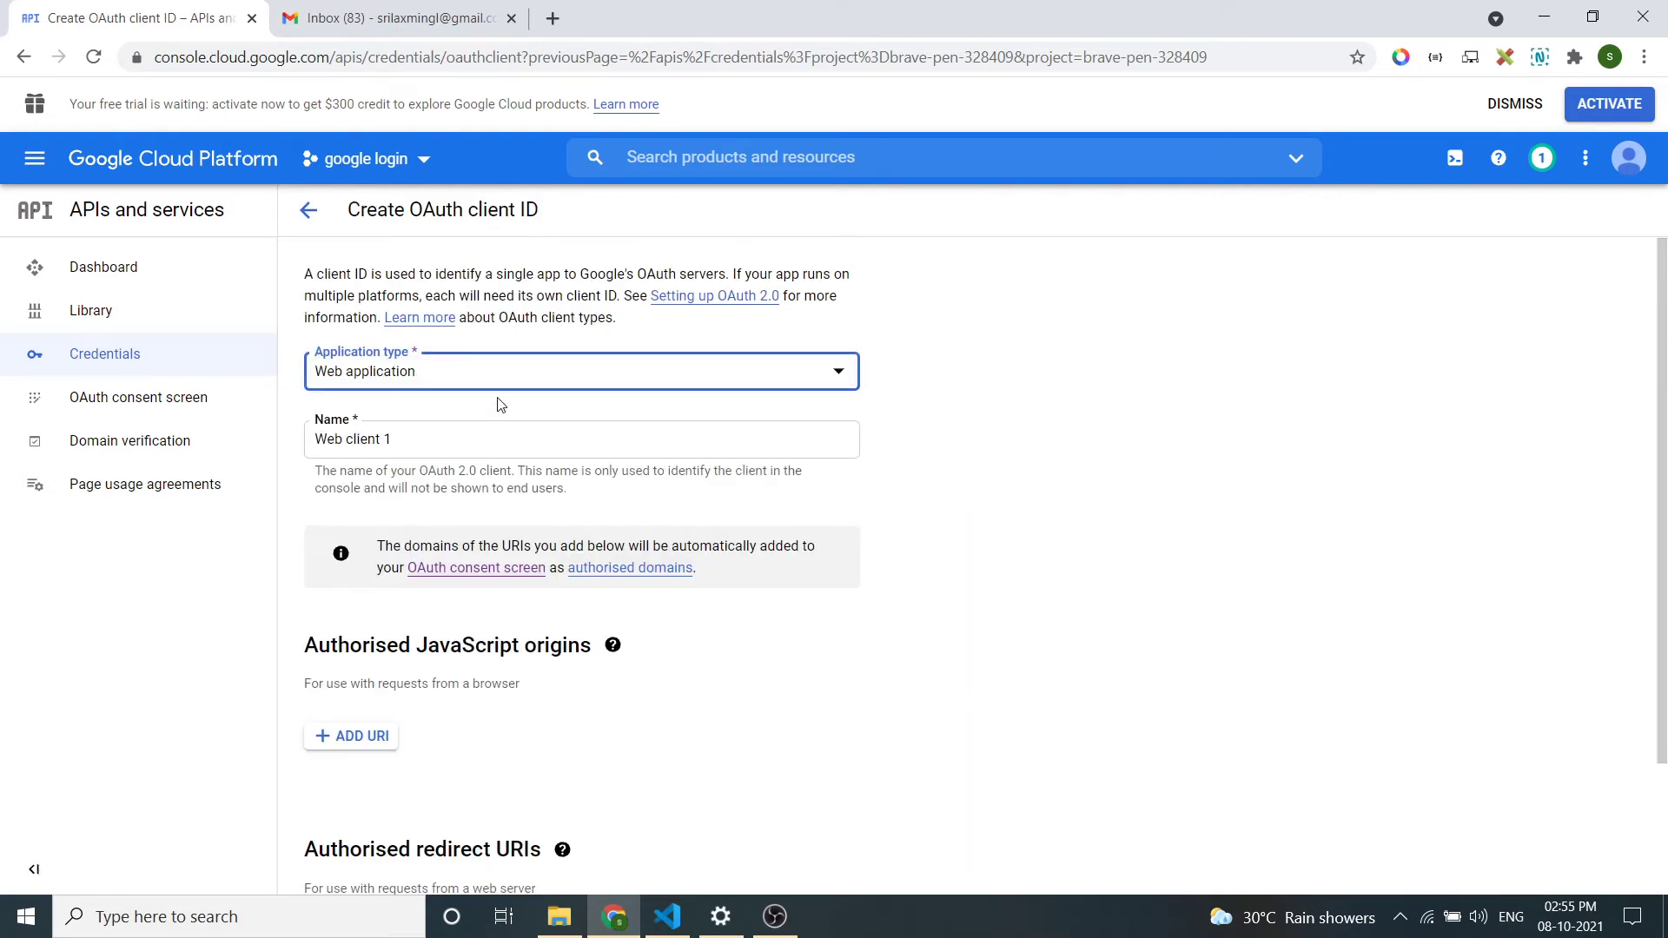
scroll(850, 606, "down", 2)
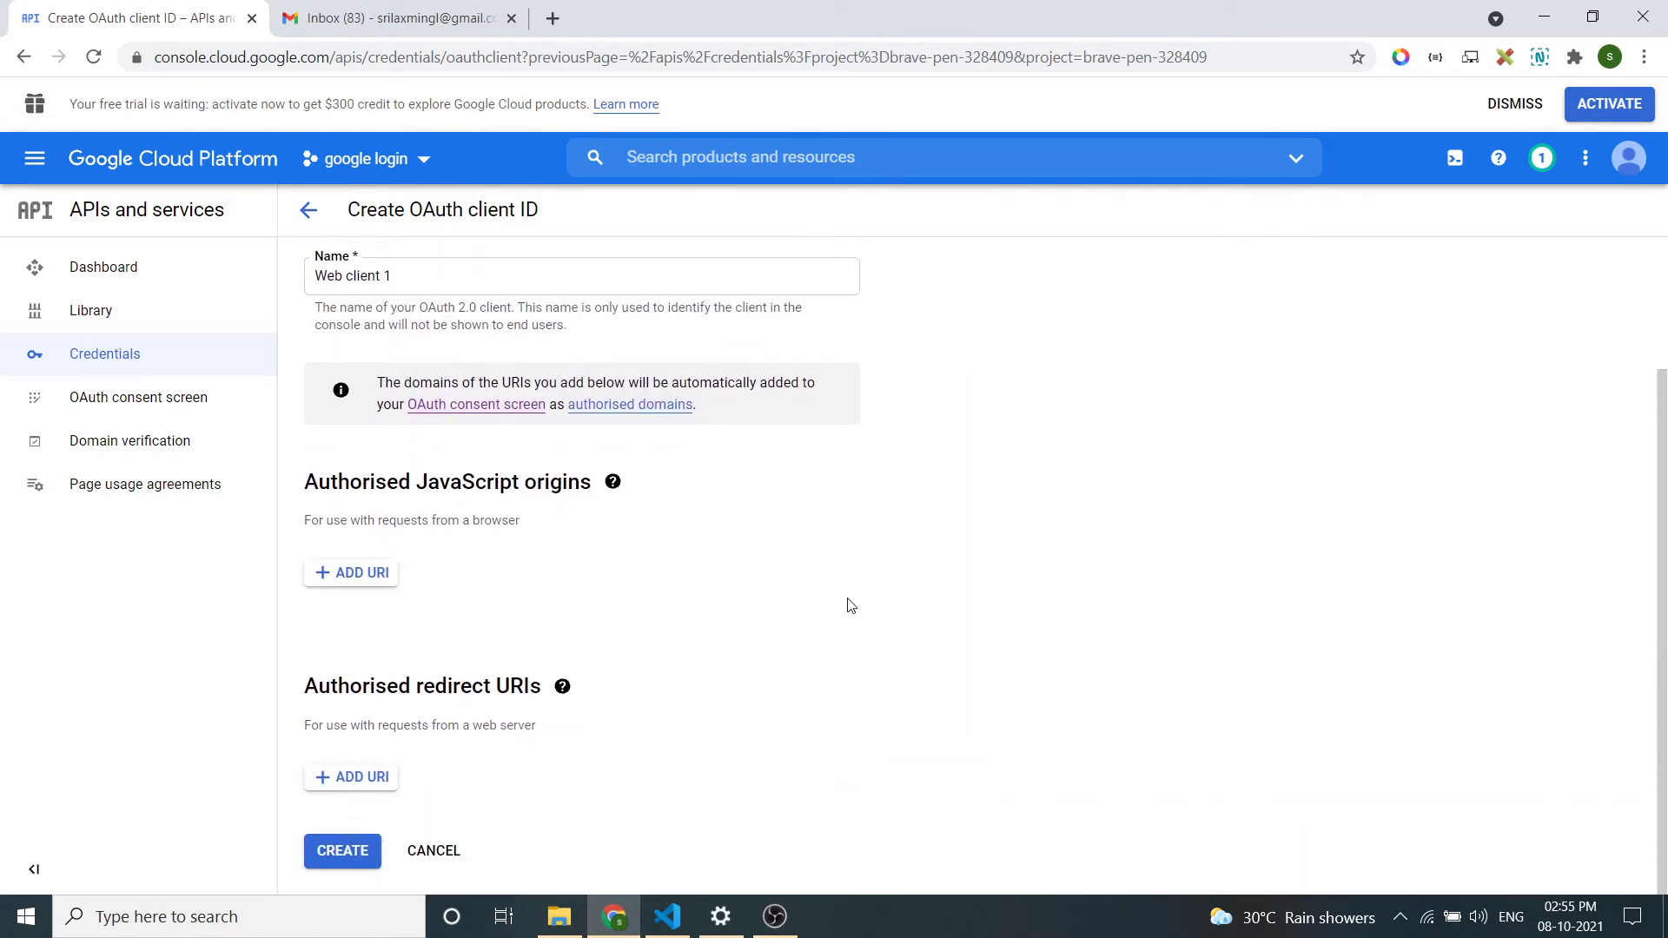
left_click(351, 575)
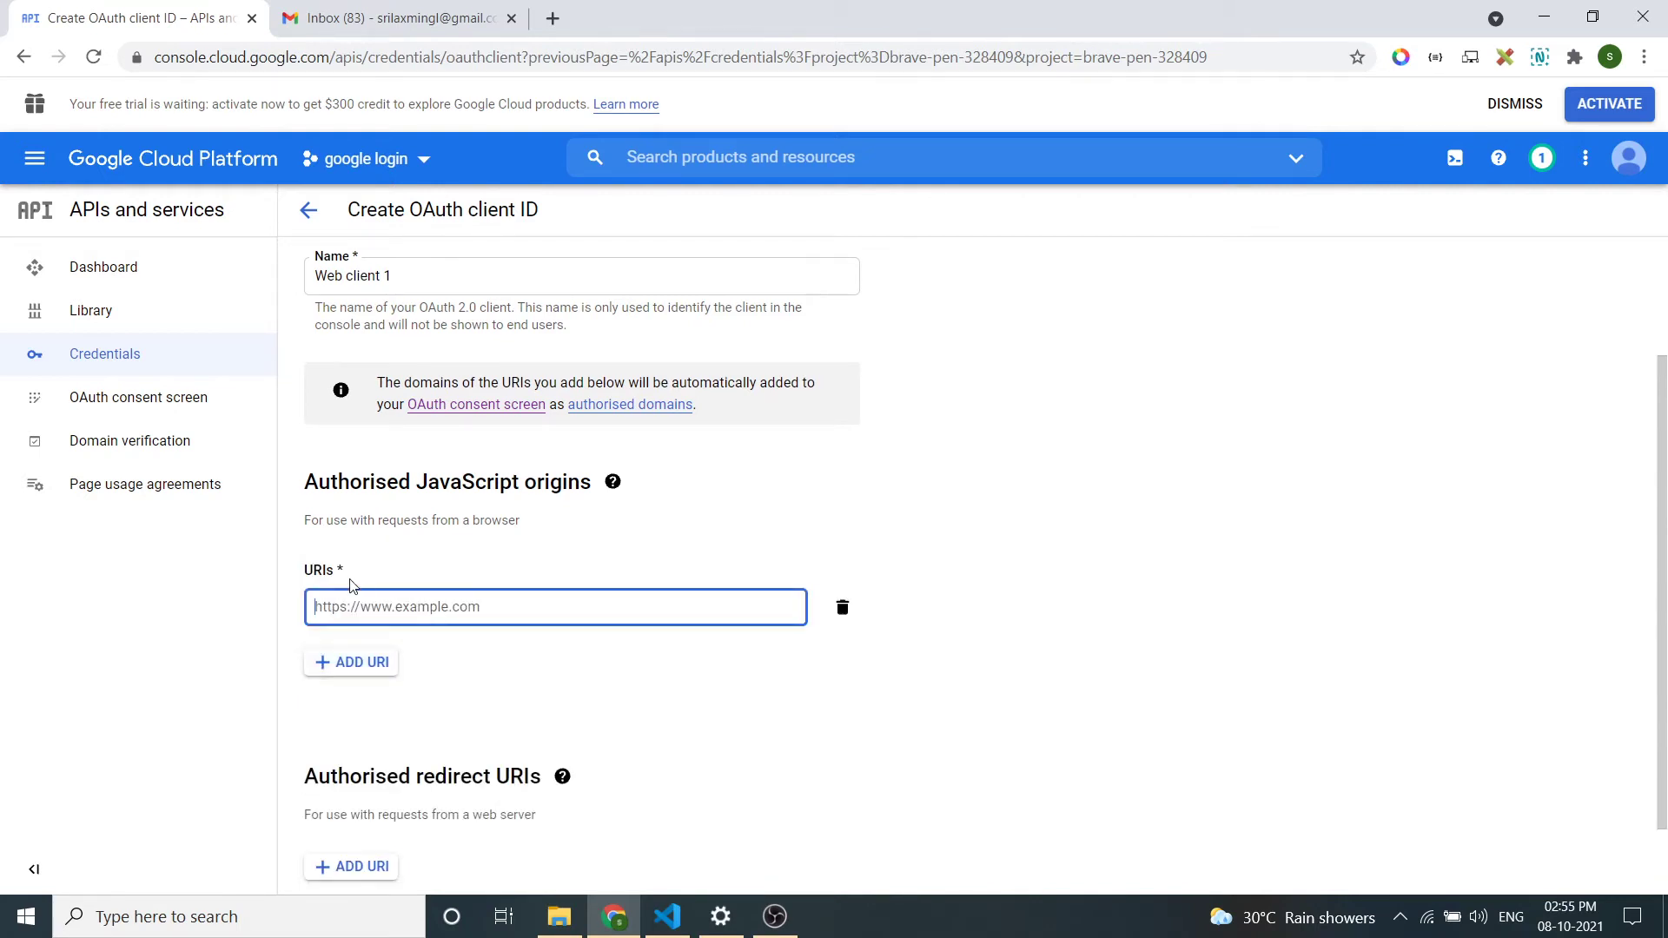
left_click(503, 607)
type("http://localhost:3000")
left_click(652, 684)
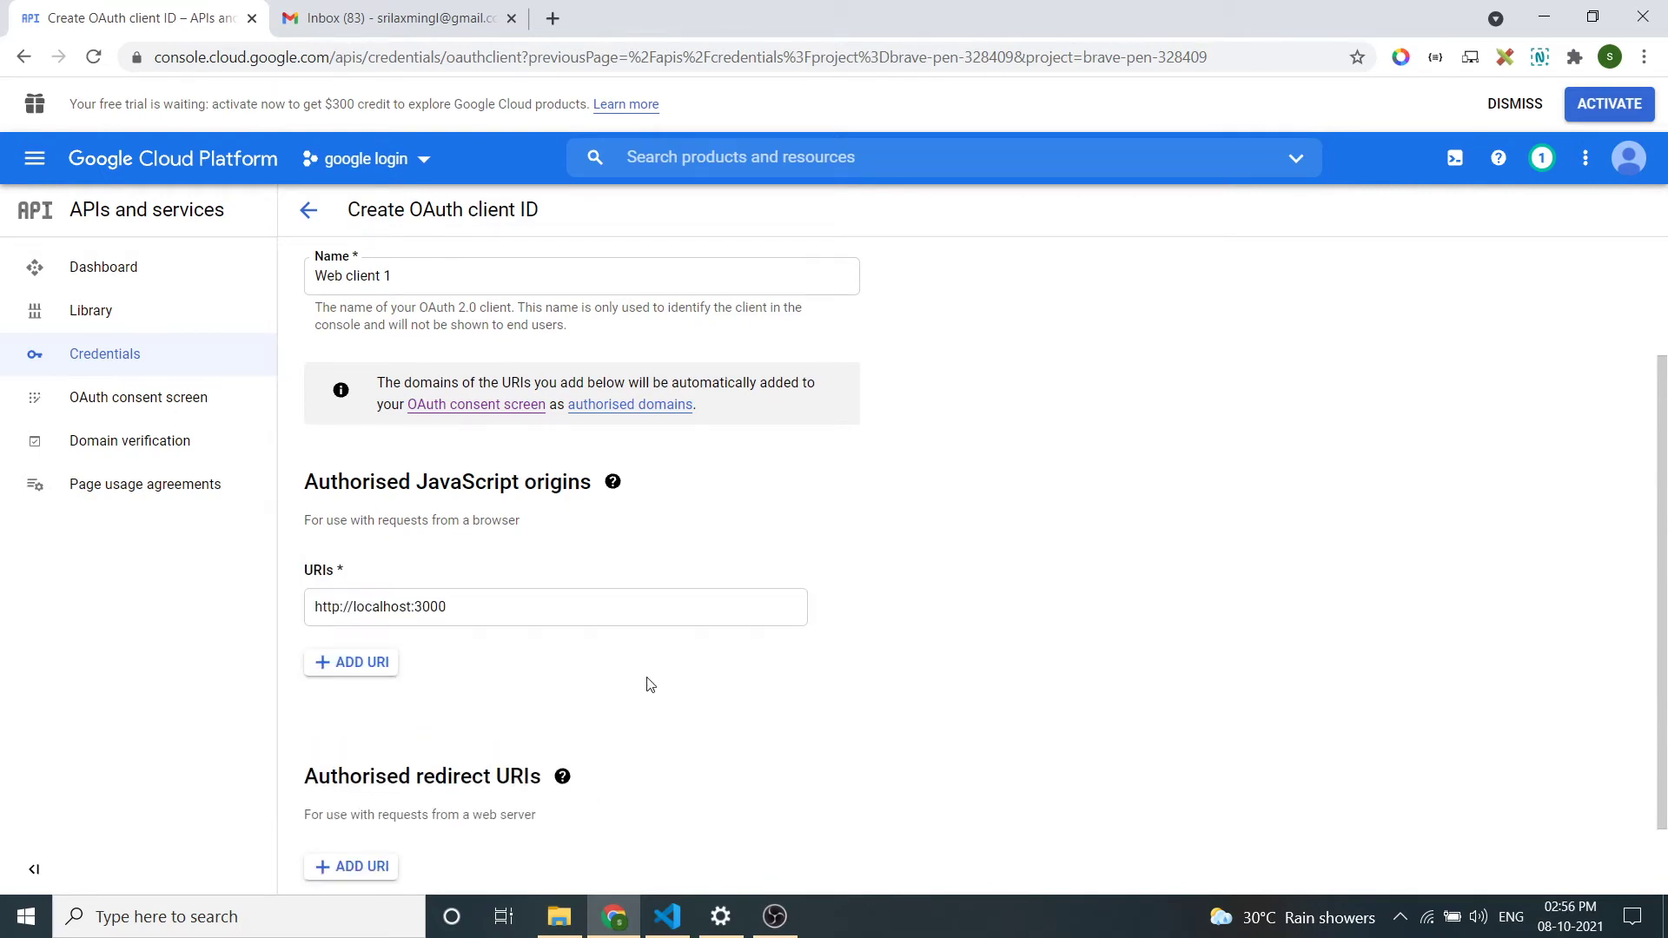
scroll(558, 639, "down", 1)
left_click(364, 780)
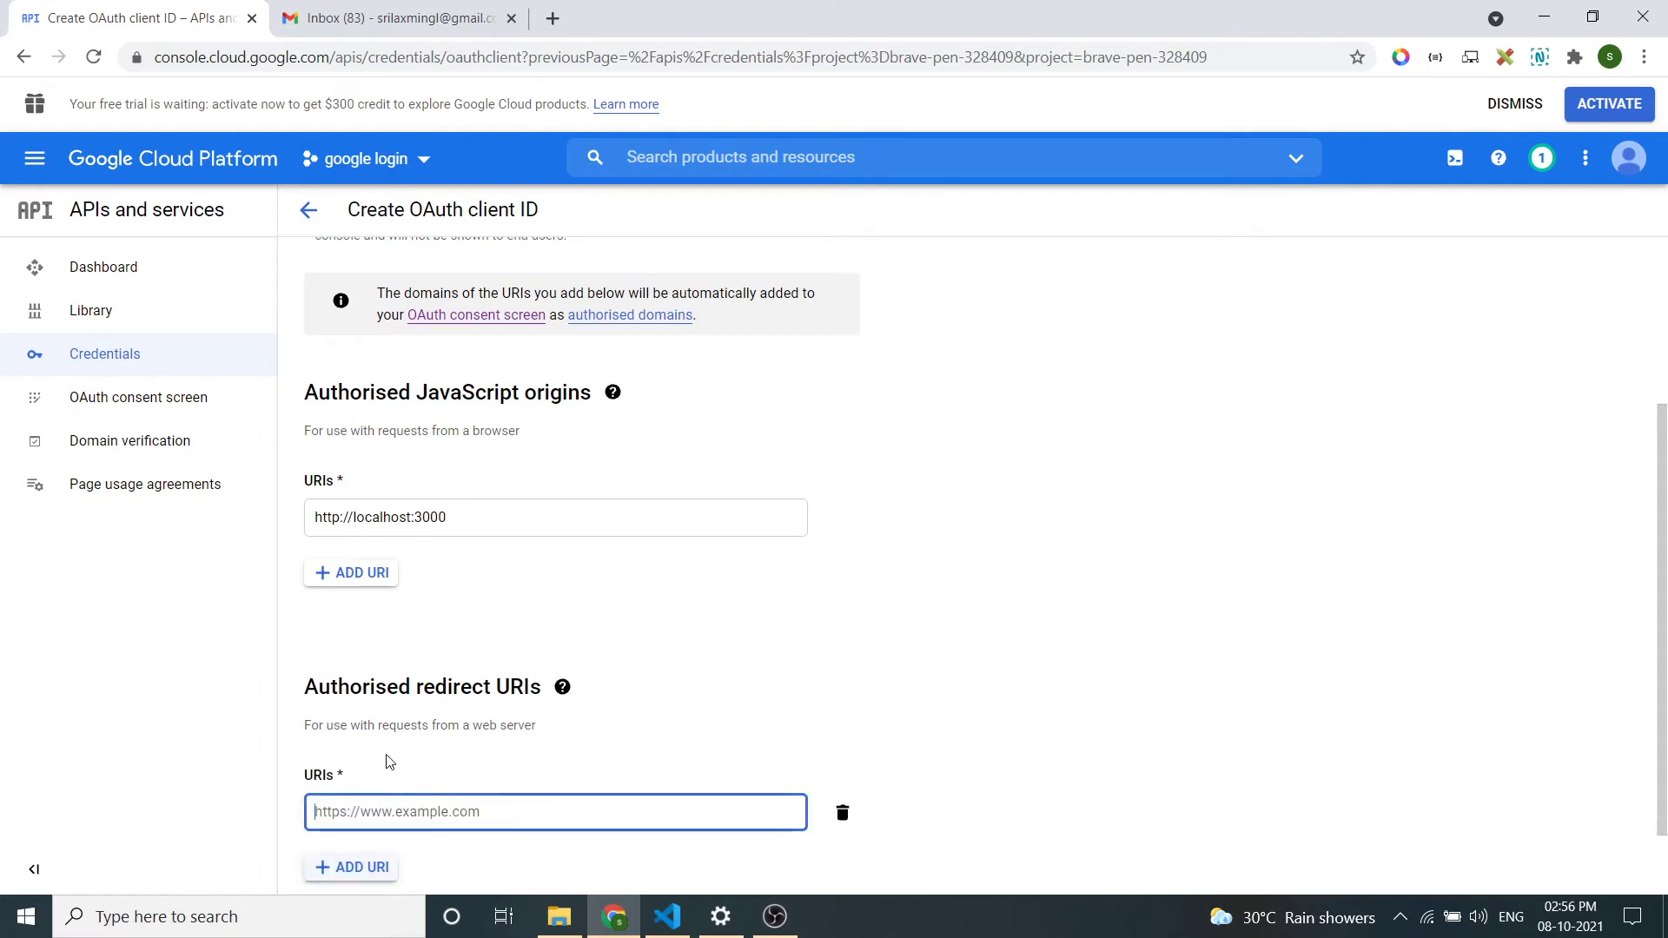
scroll(408, 739, "down", 1)
type("http://localhost:3000")
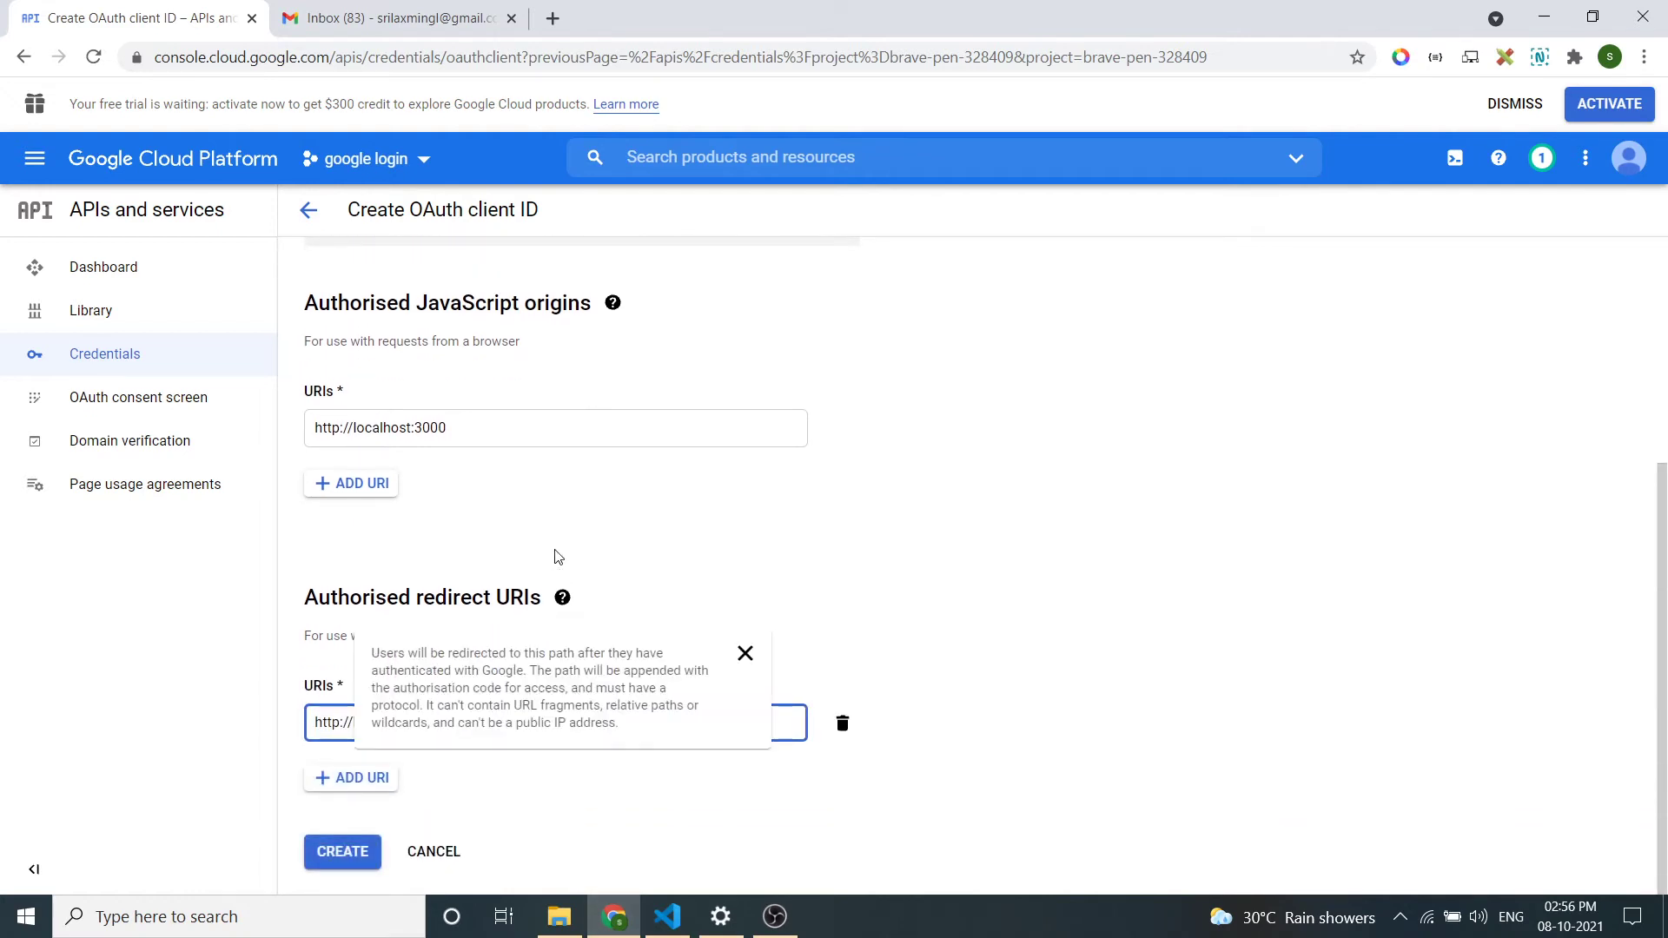
left_click(383, 489)
type("https://codeat21.com")
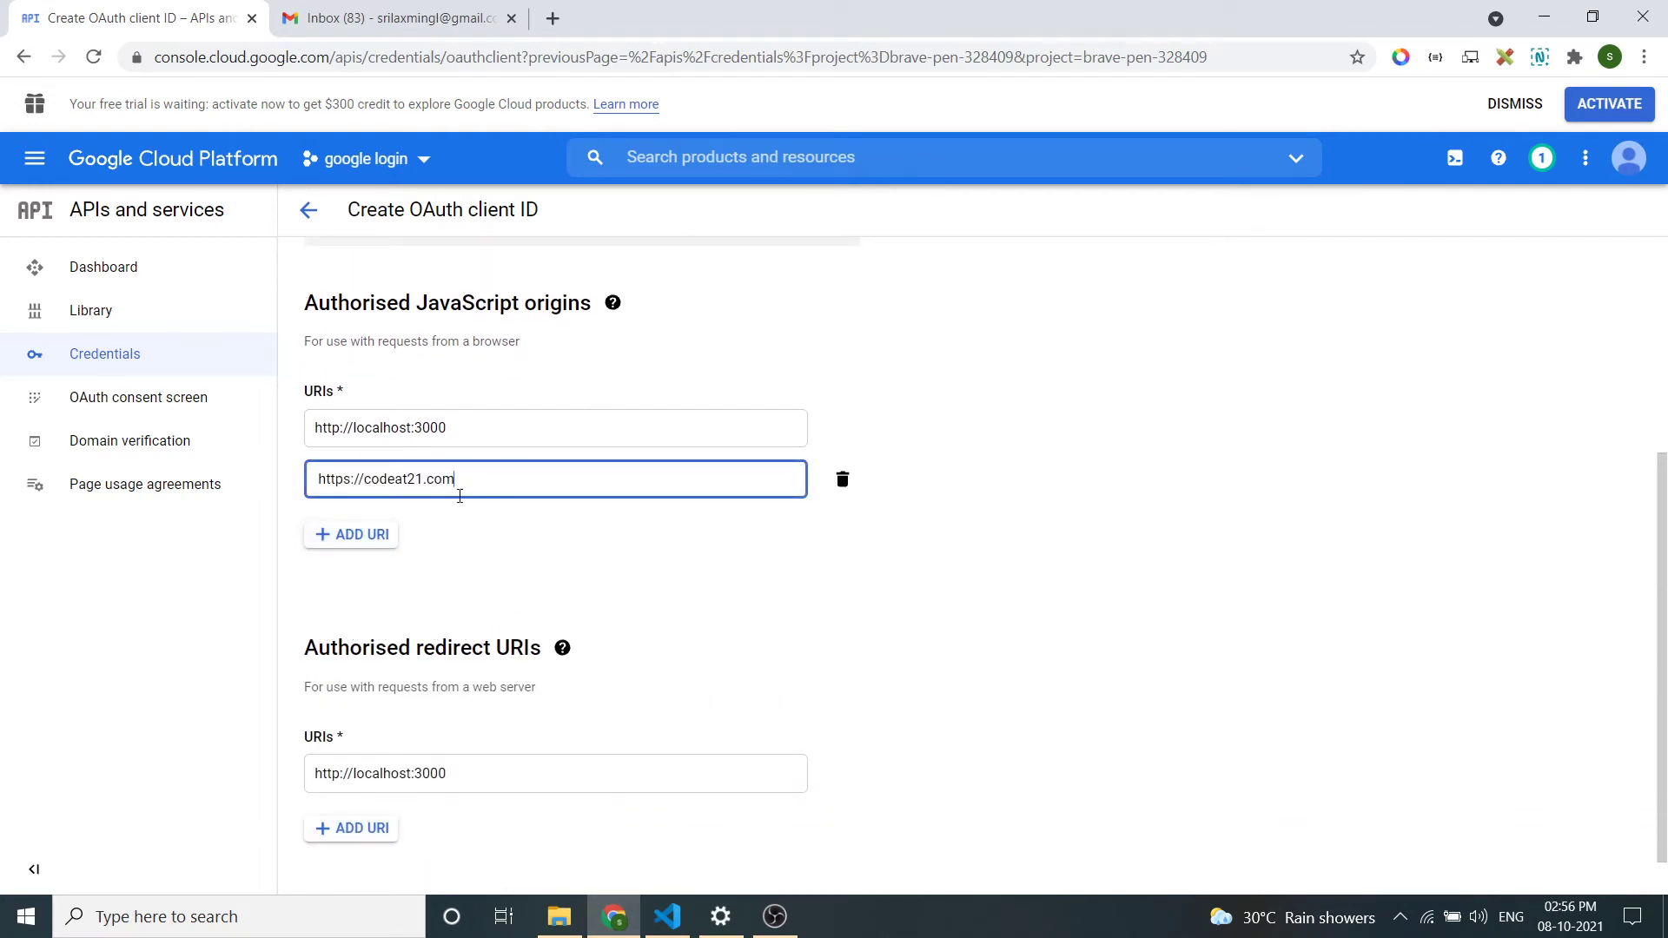
scroll(626, 588, "down", 1)
mouse_move(562, 608)
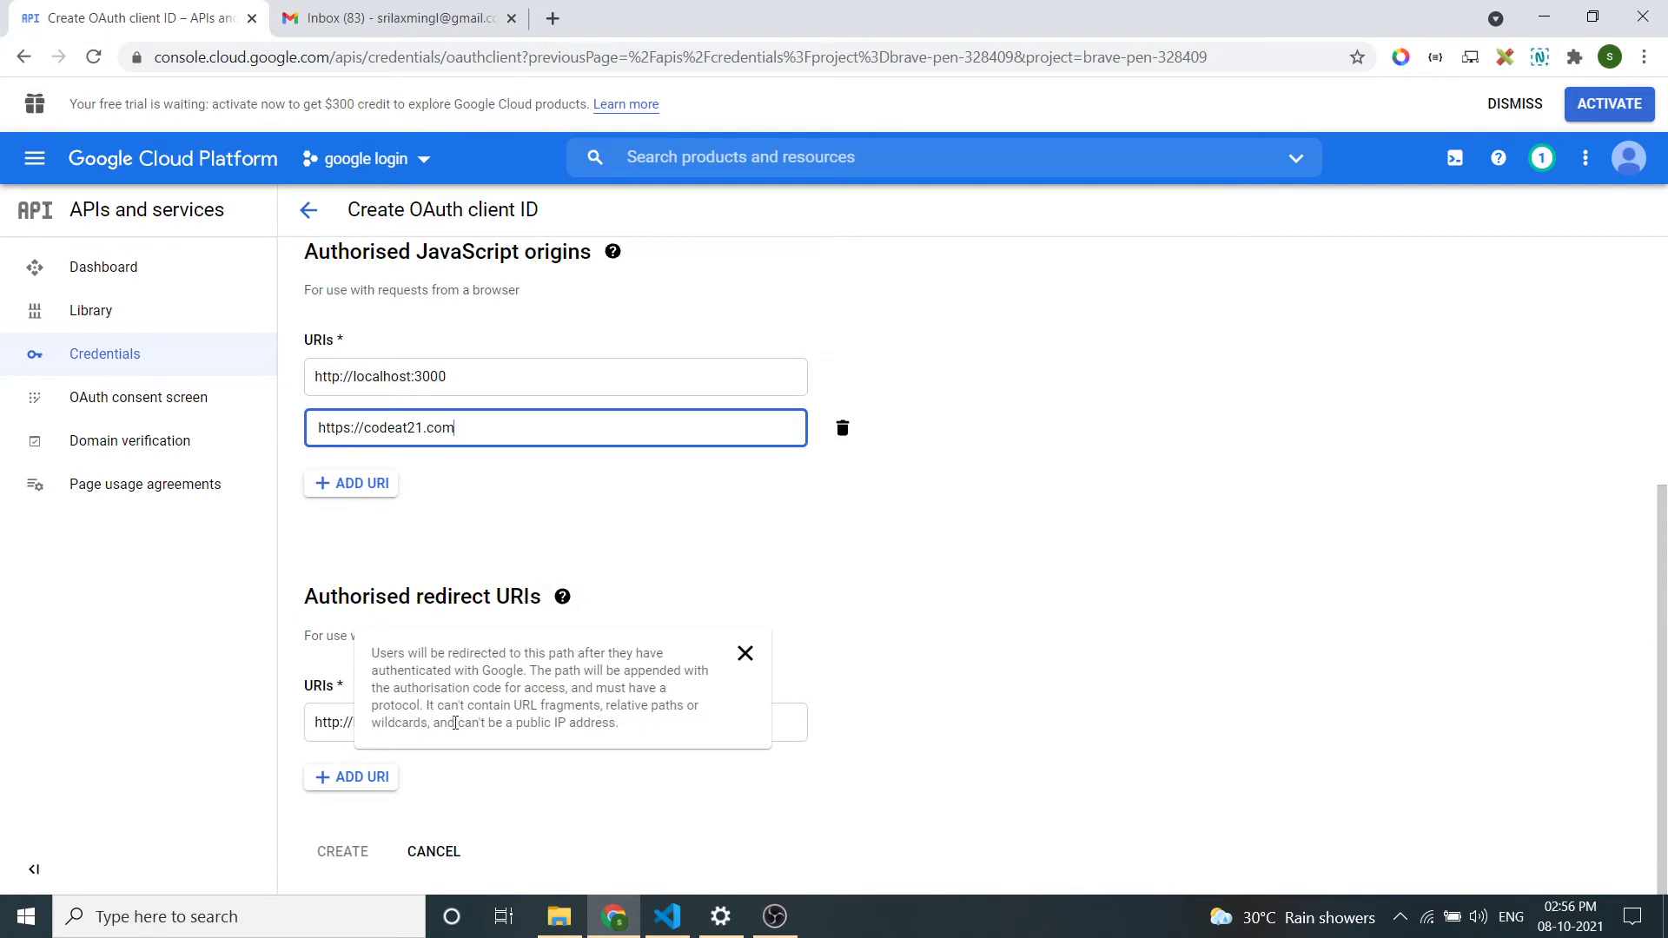
left_click(357, 793)
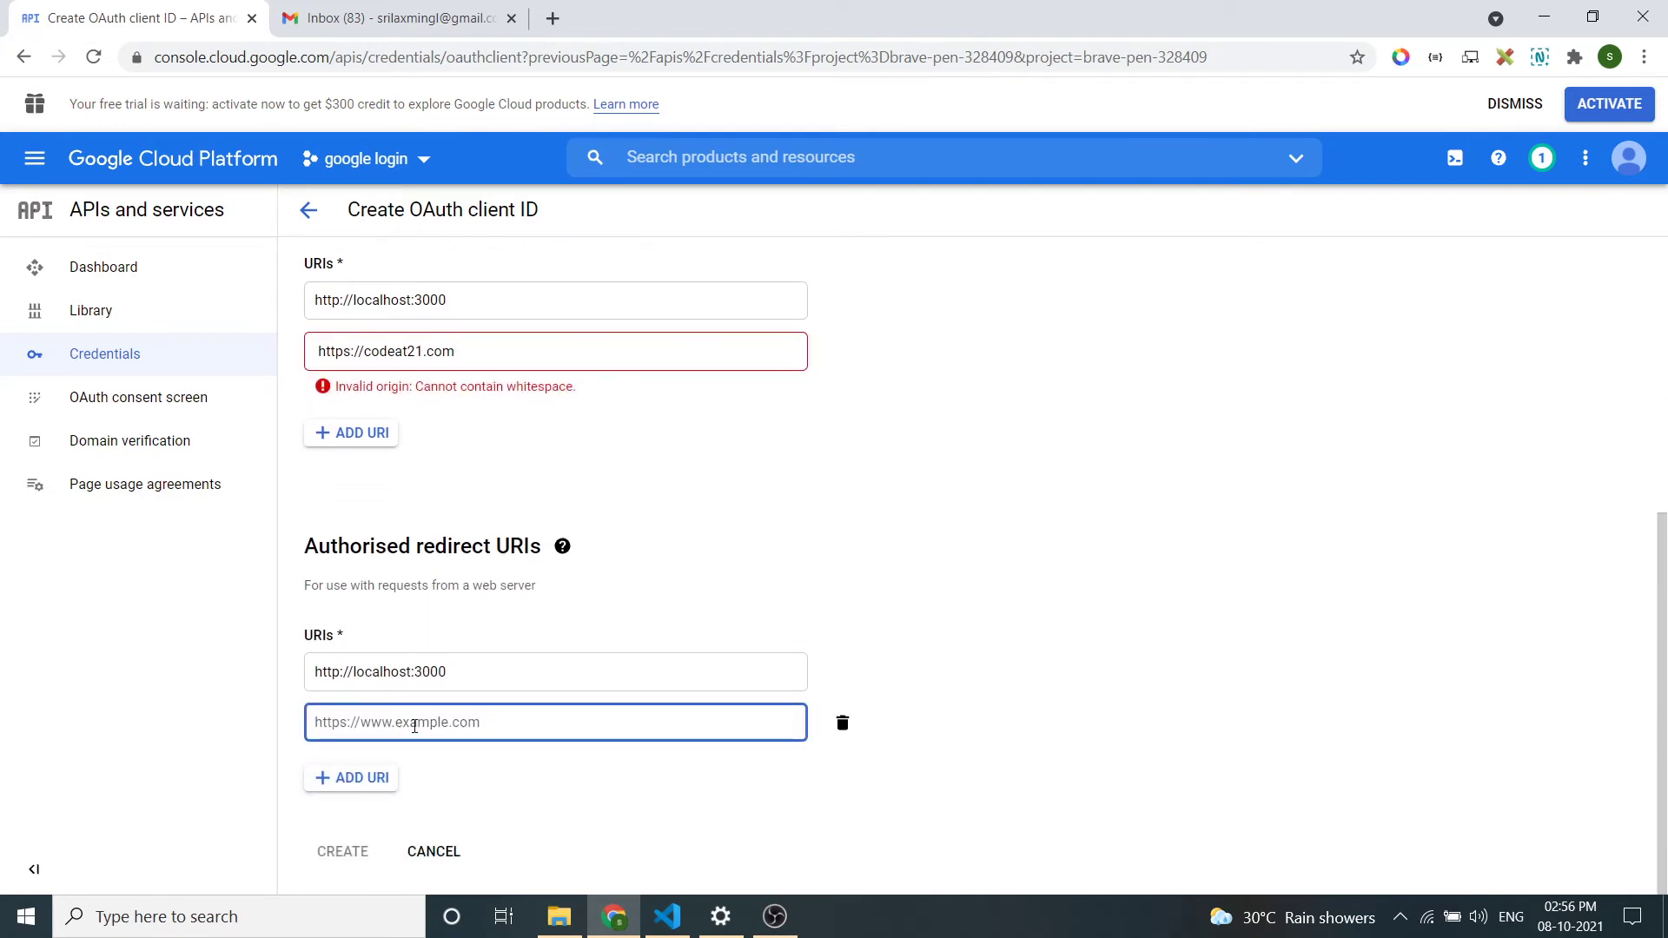
left_click(321, 347)
key("BackSpace")
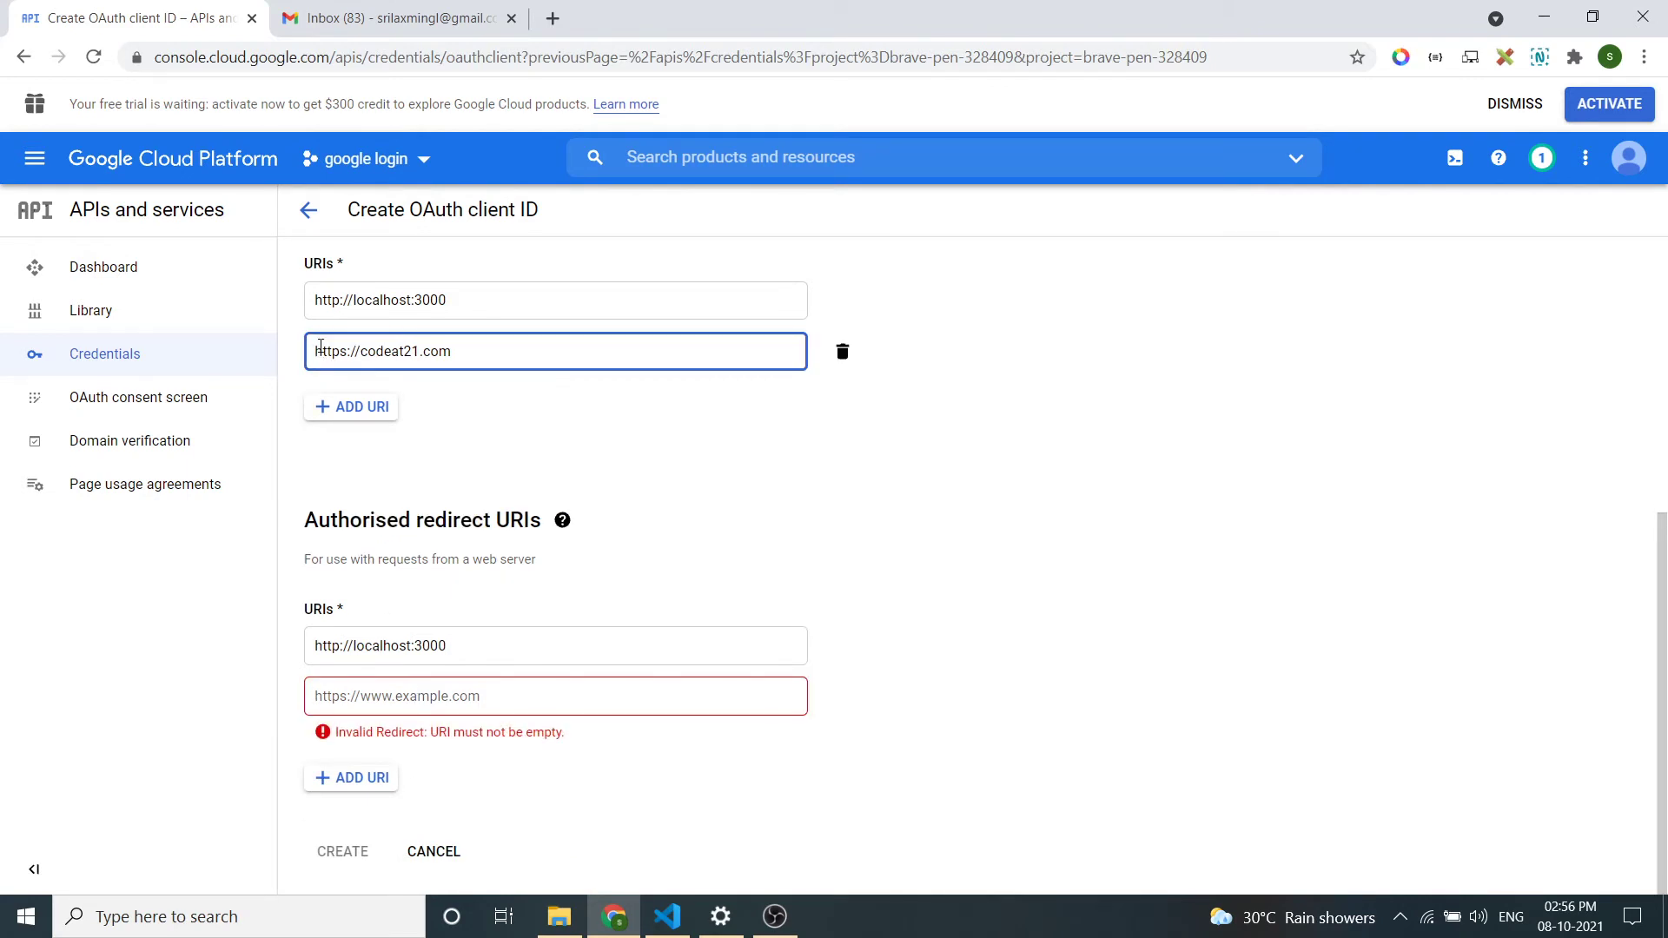
left_click_drag(458, 351, 293, 354)
key("ctrl+c")
left_click(532, 443)
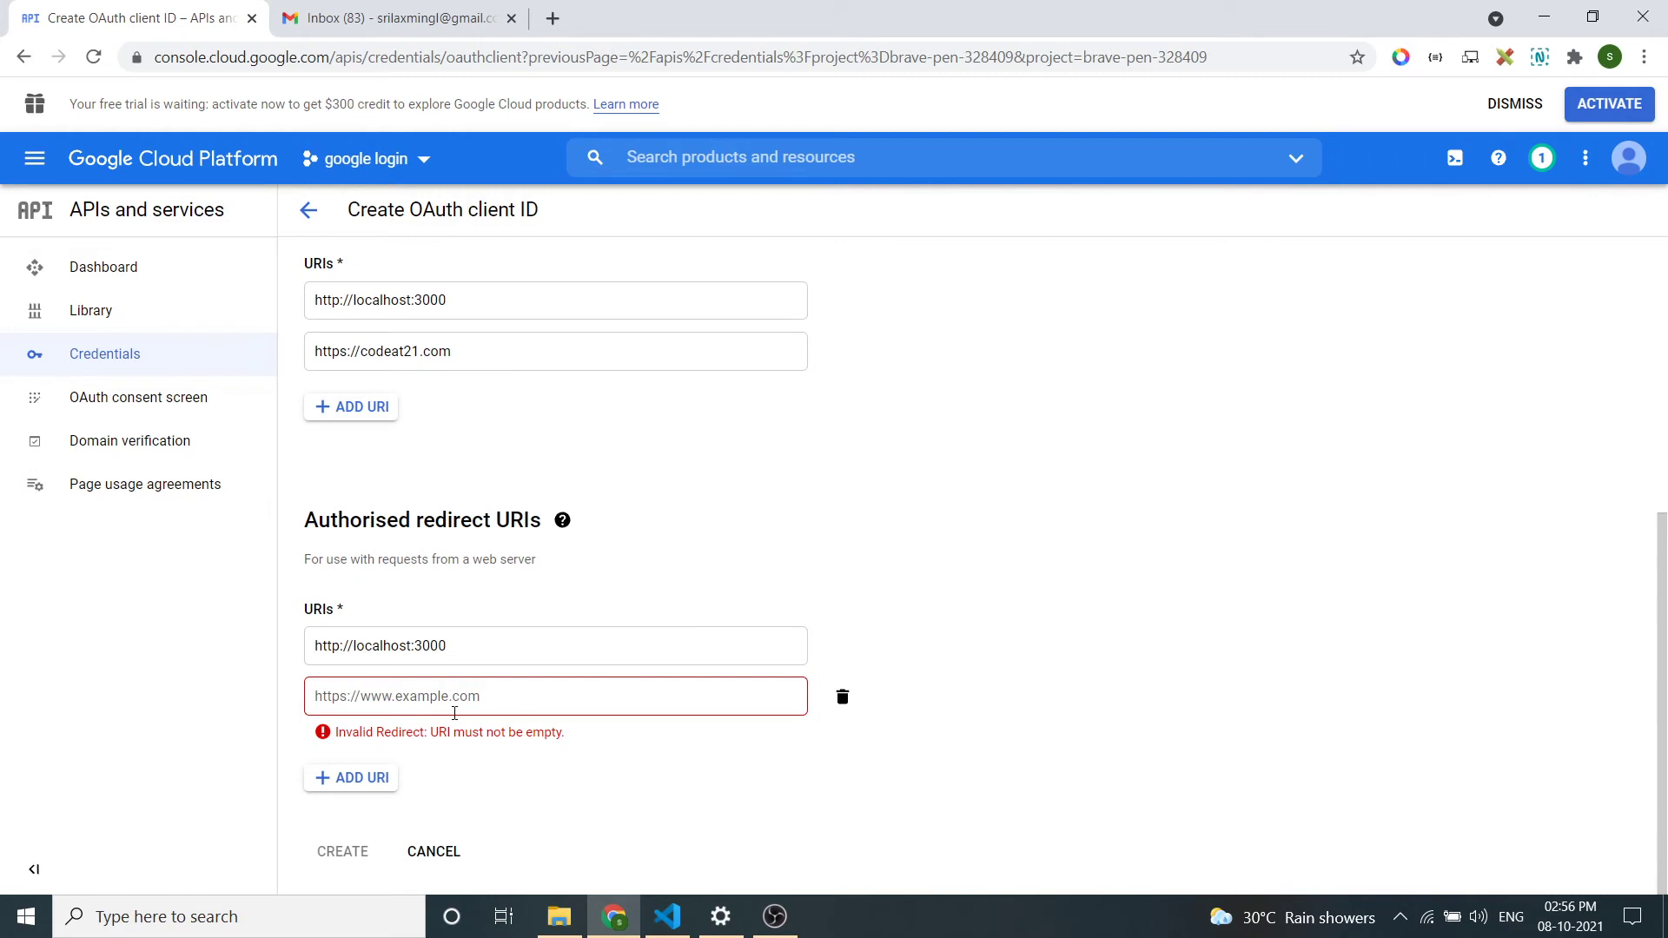
left_click(487, 696)
key("ctrl+v")
left_click(970, 657)
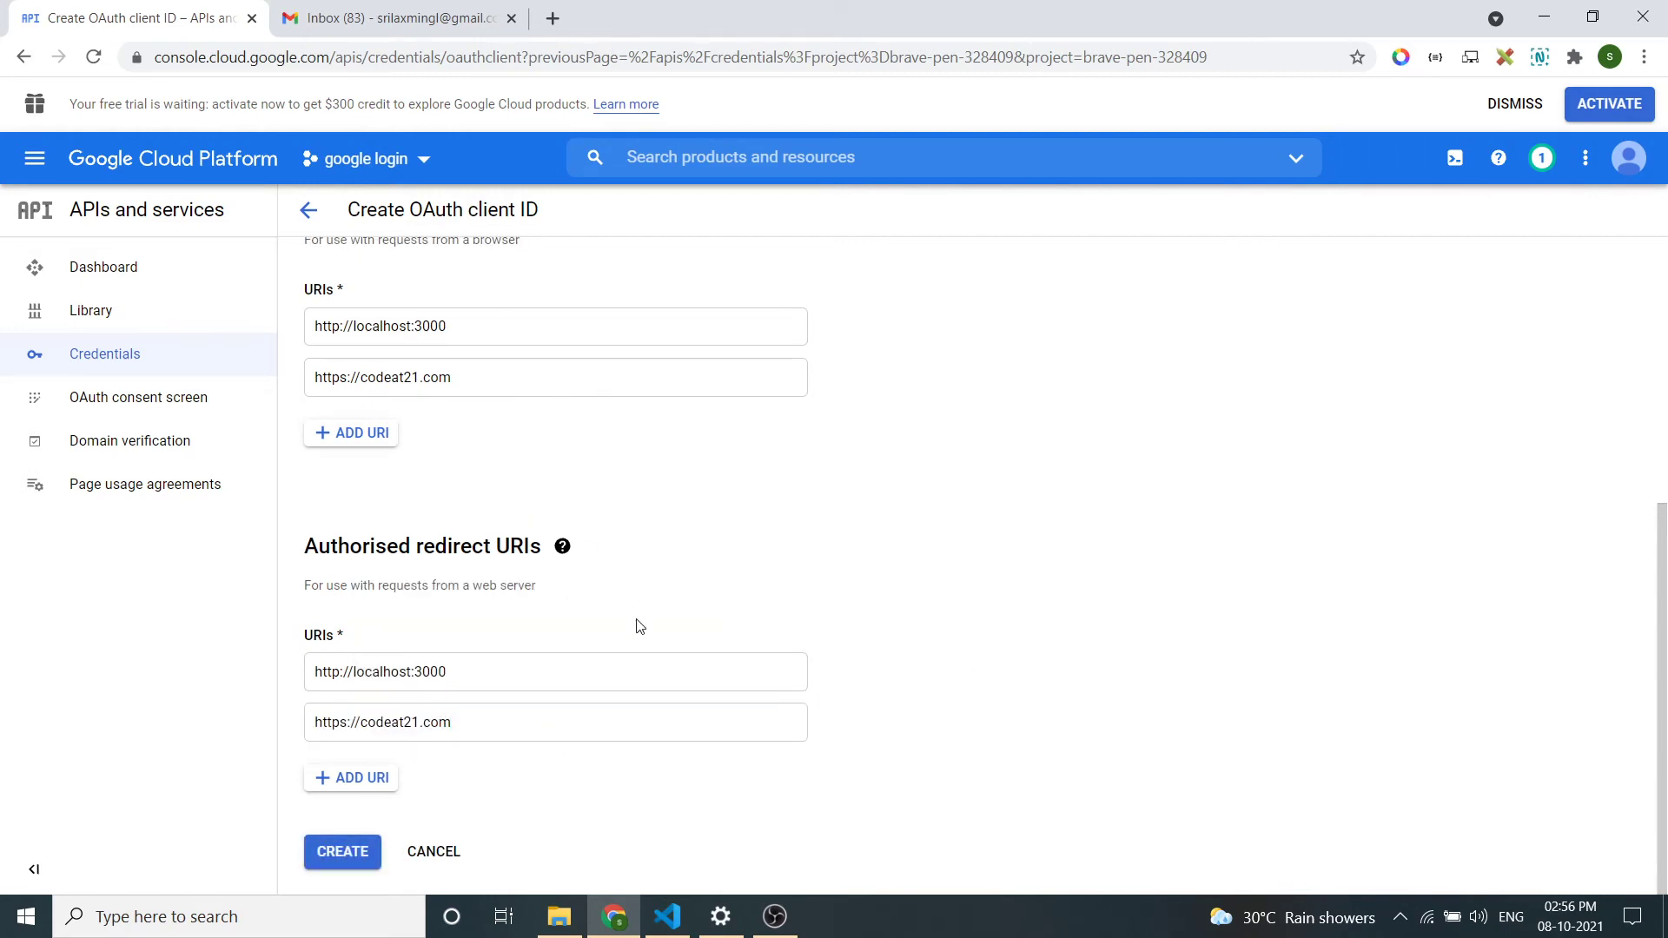
Step: Create the OAuth client and copy the client ID of Web client 1 from the credentials list
left_click(351, 854)
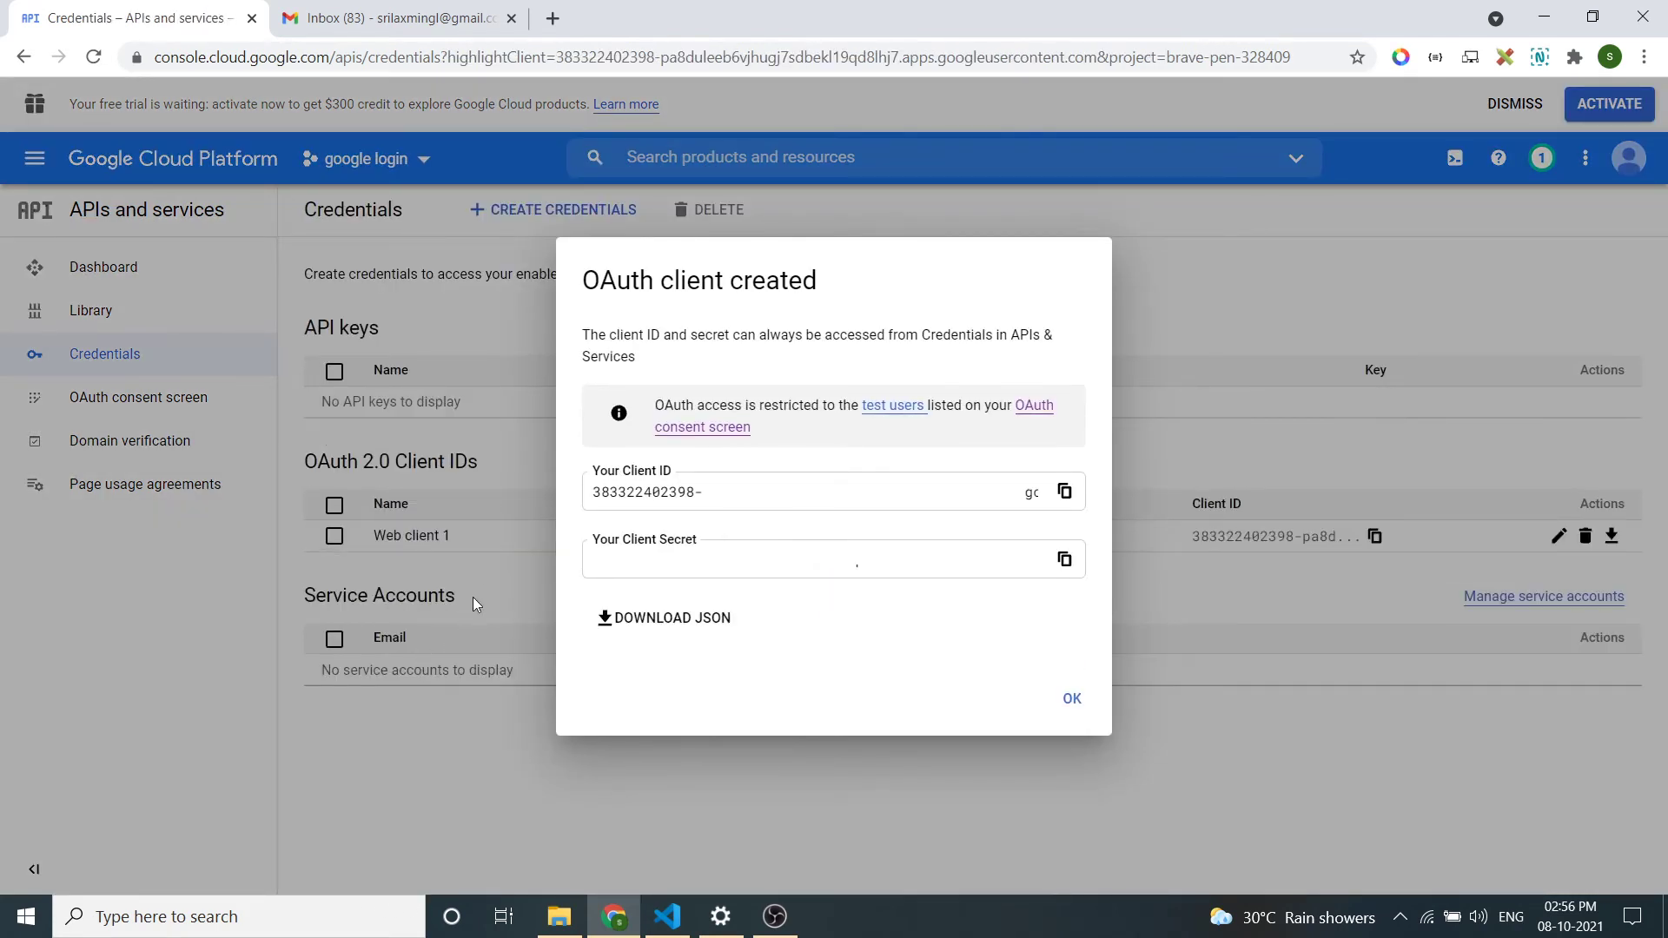
left_click(1374, 536)
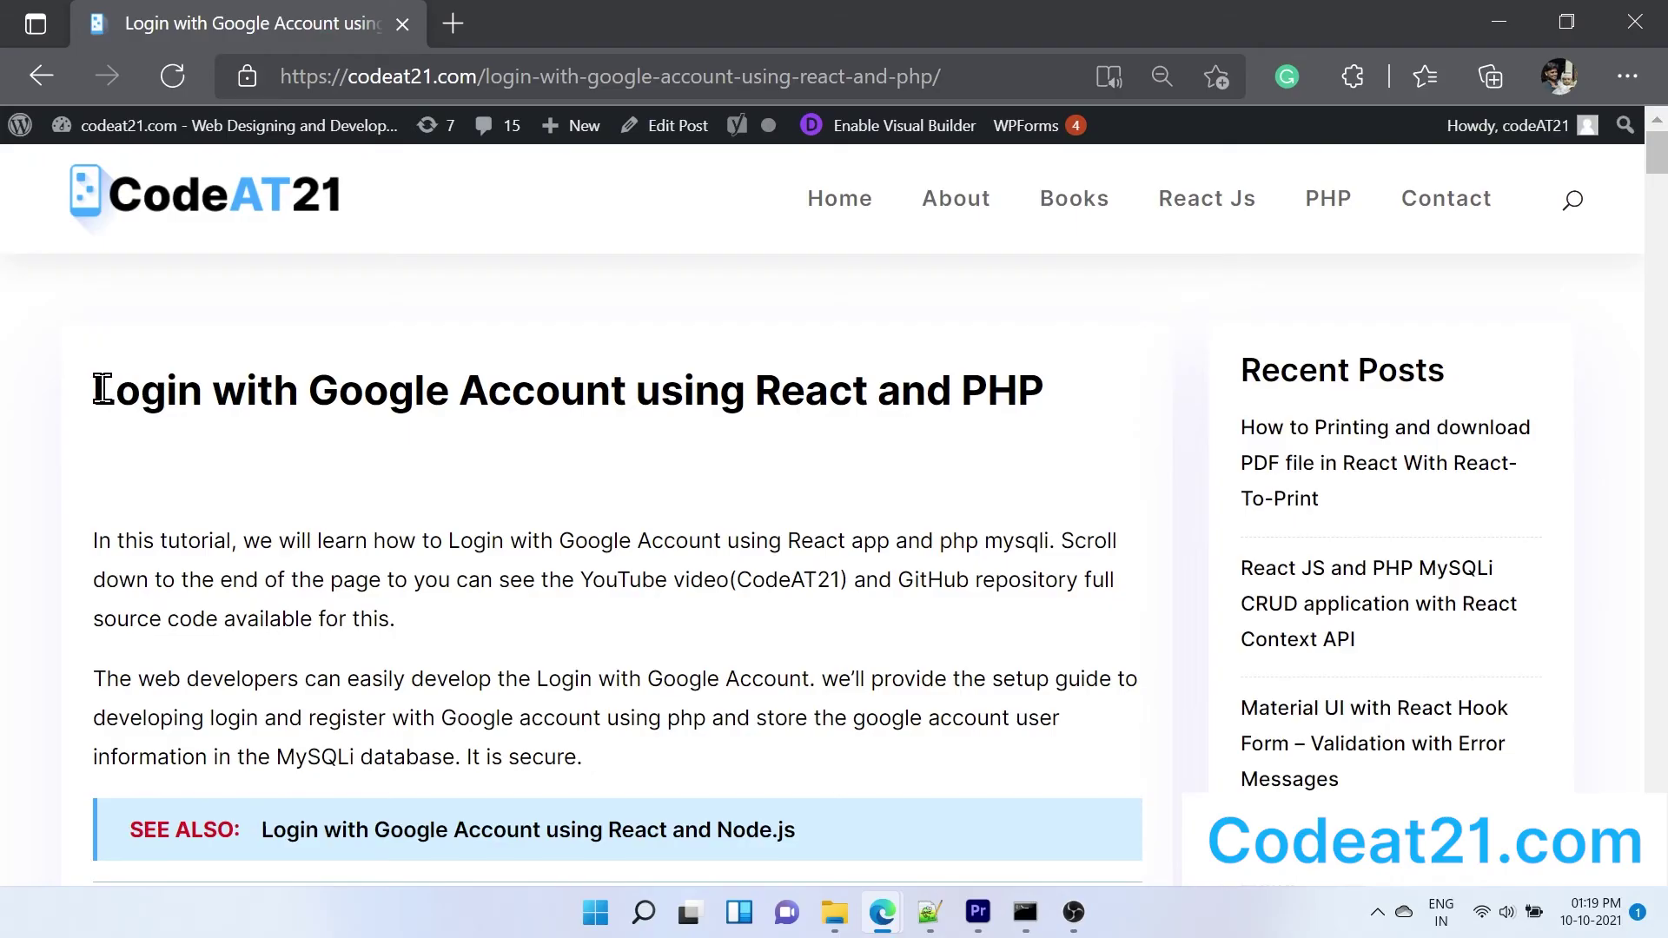
Step: Review the Google API Console project instructions in the Codeat21 article on Google login with React and PHP in Edge
left_click_drag(97, 387, 1039, 392)
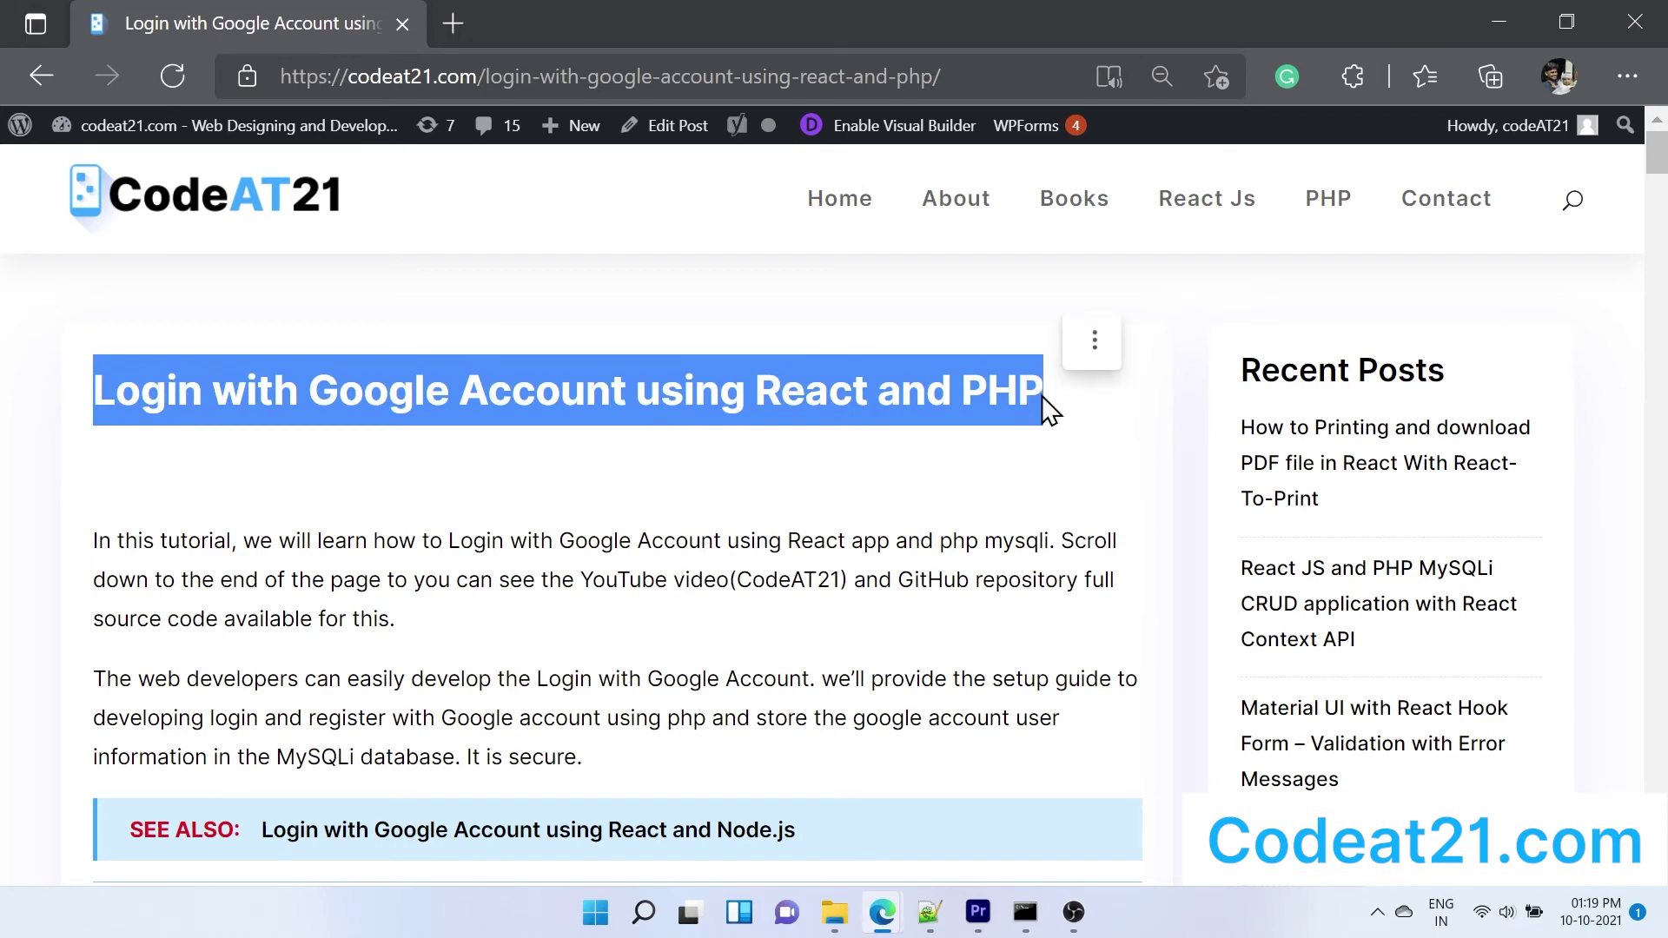
left_click(1109, 521)
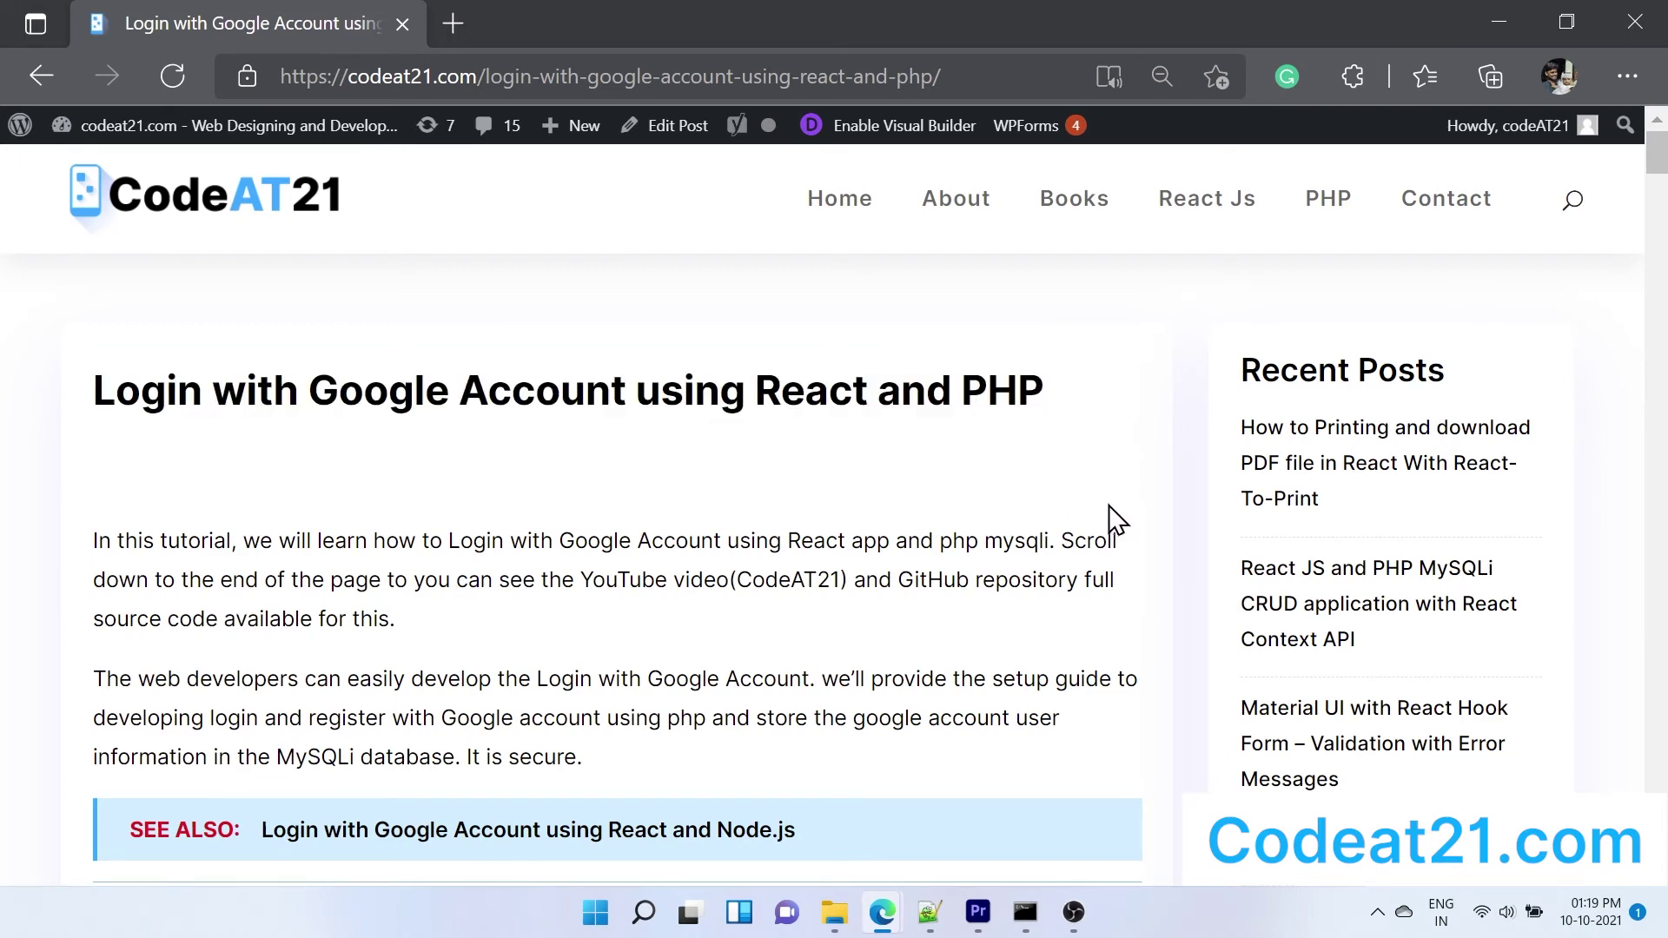
scroll(1147, 521, "down", 6)
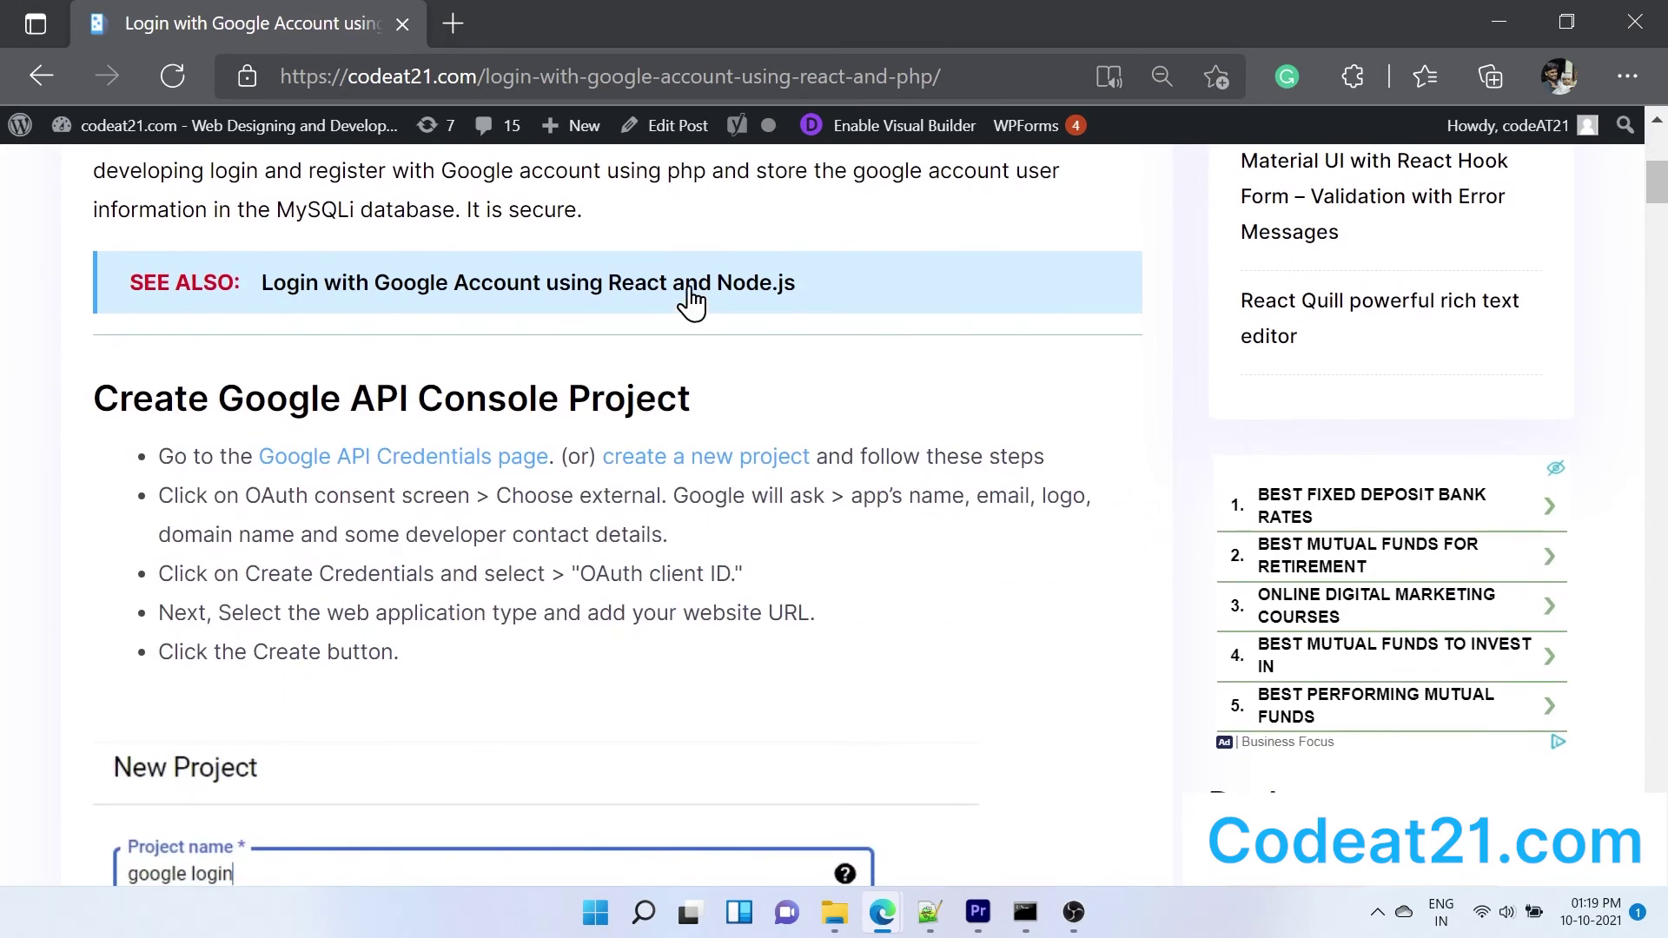
scroll(950, 391, "down", 6)
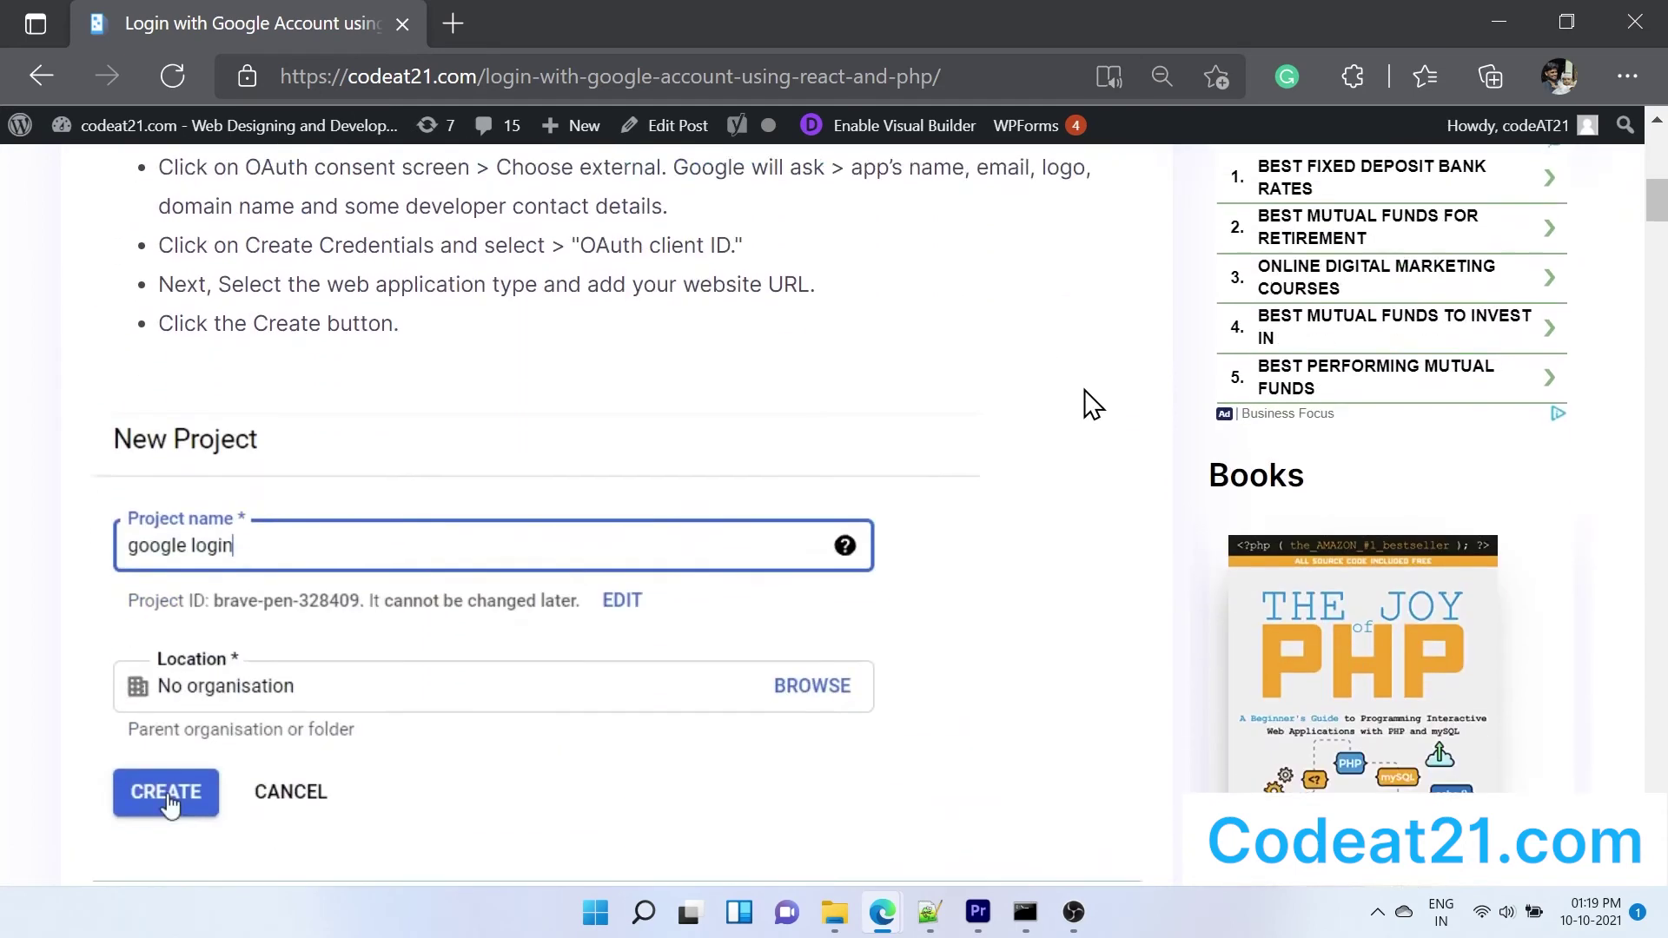
scroll(913, 435, "down", 6)
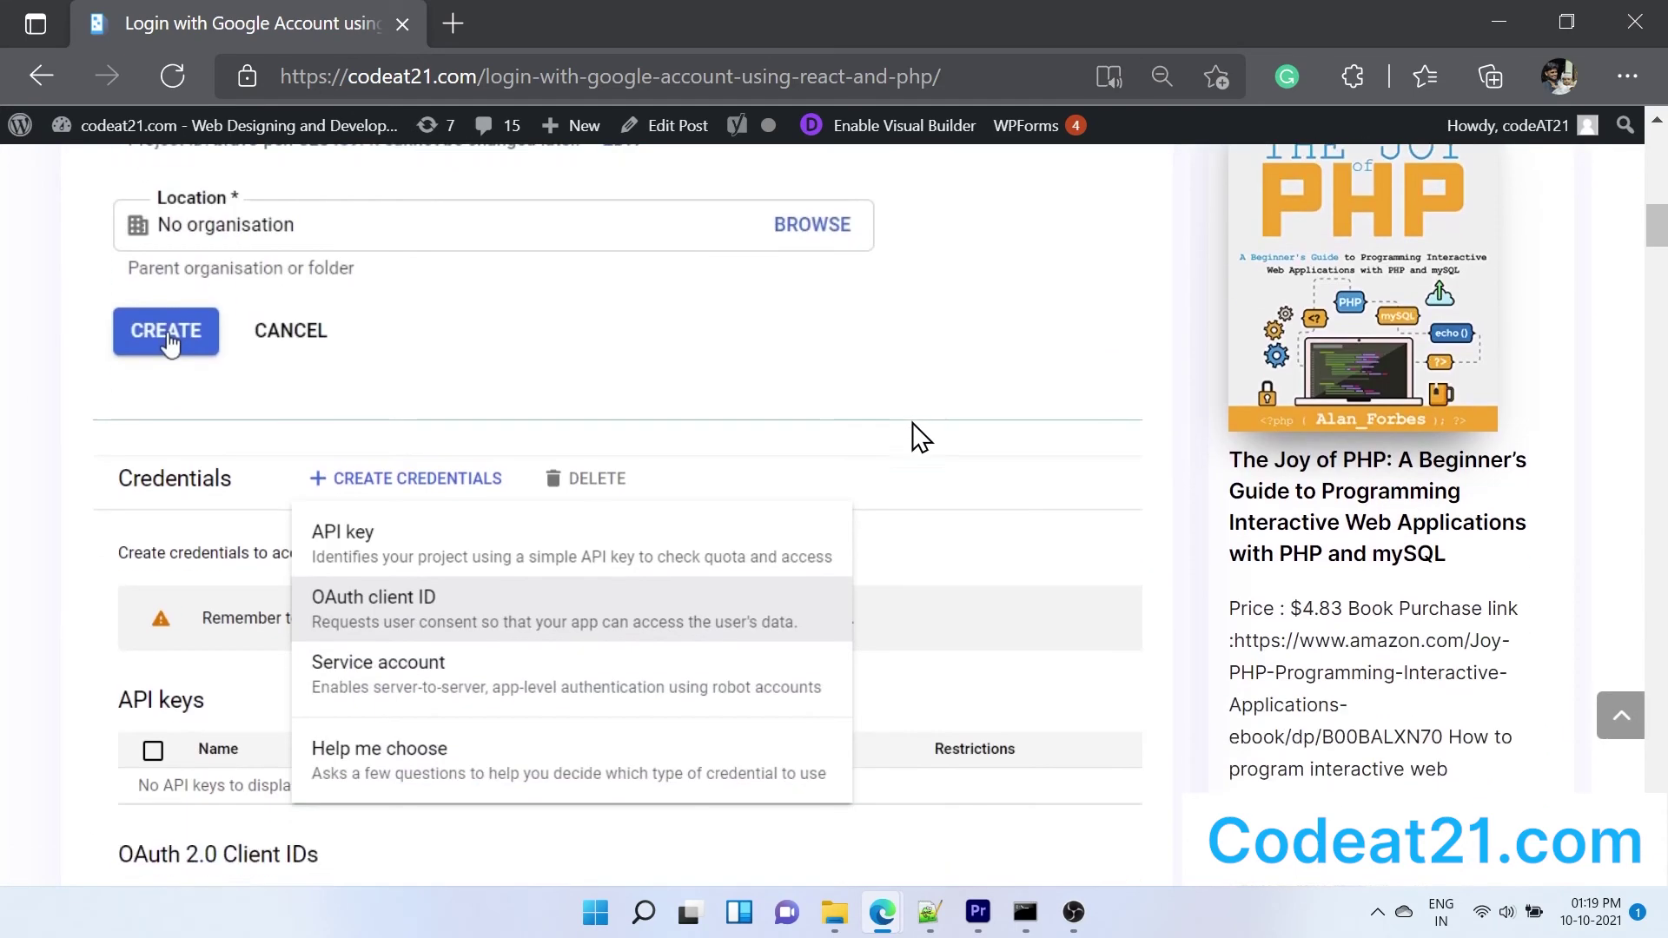
scroll(506, 341, "down", 12)
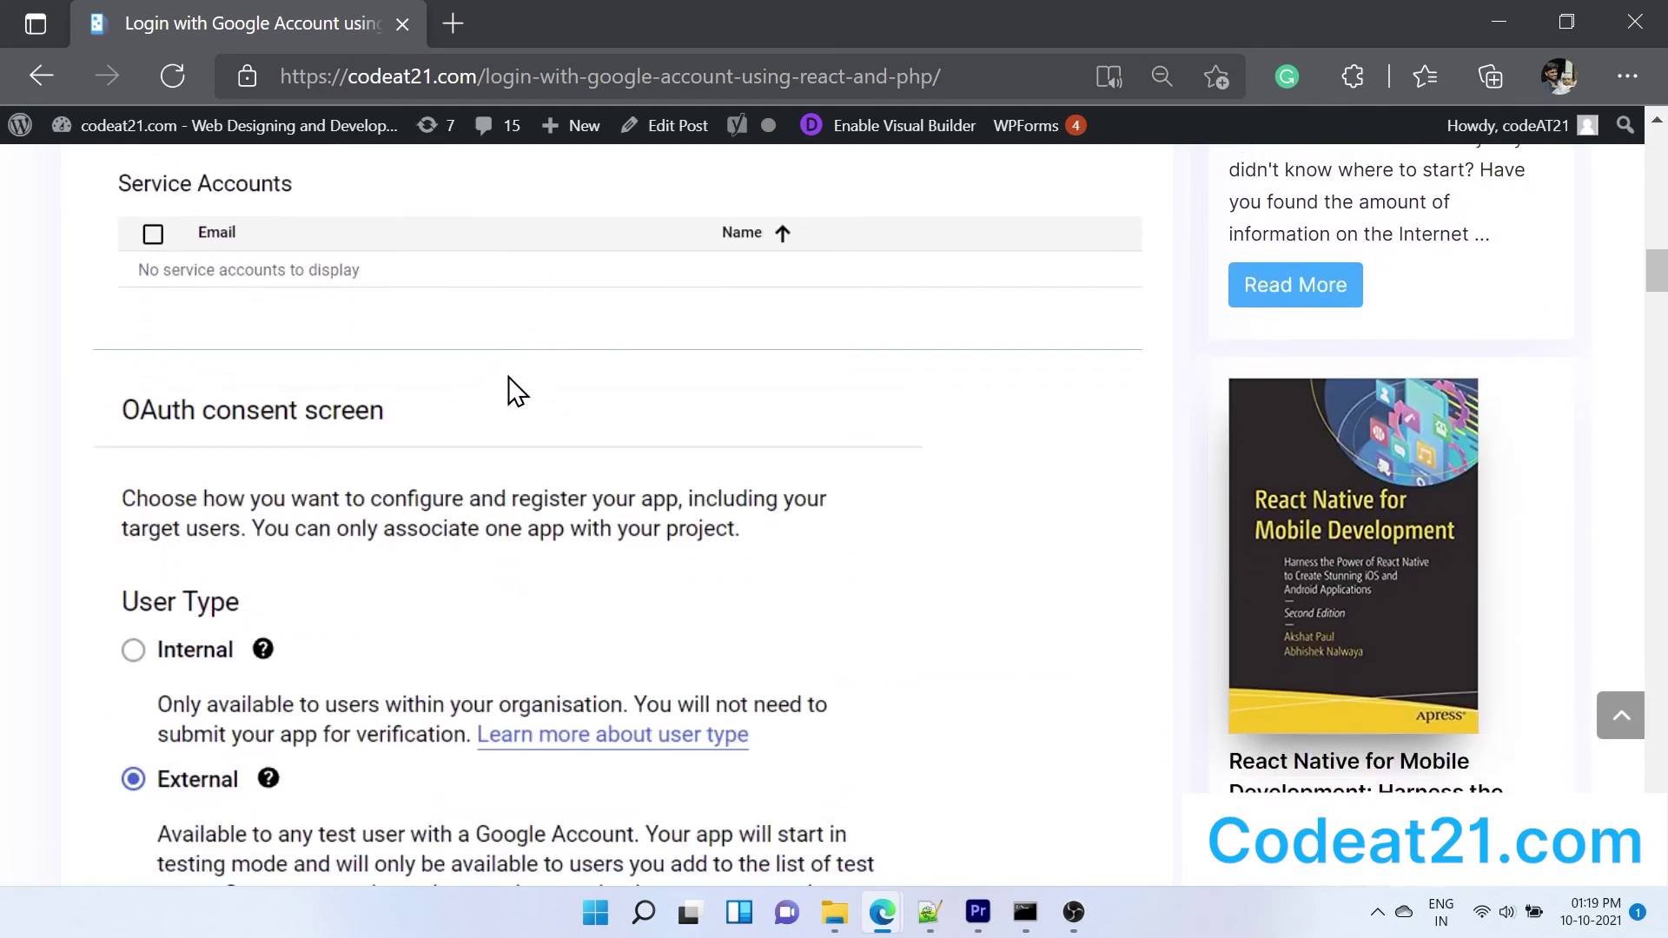
scroll(443, 389, "down", 10)
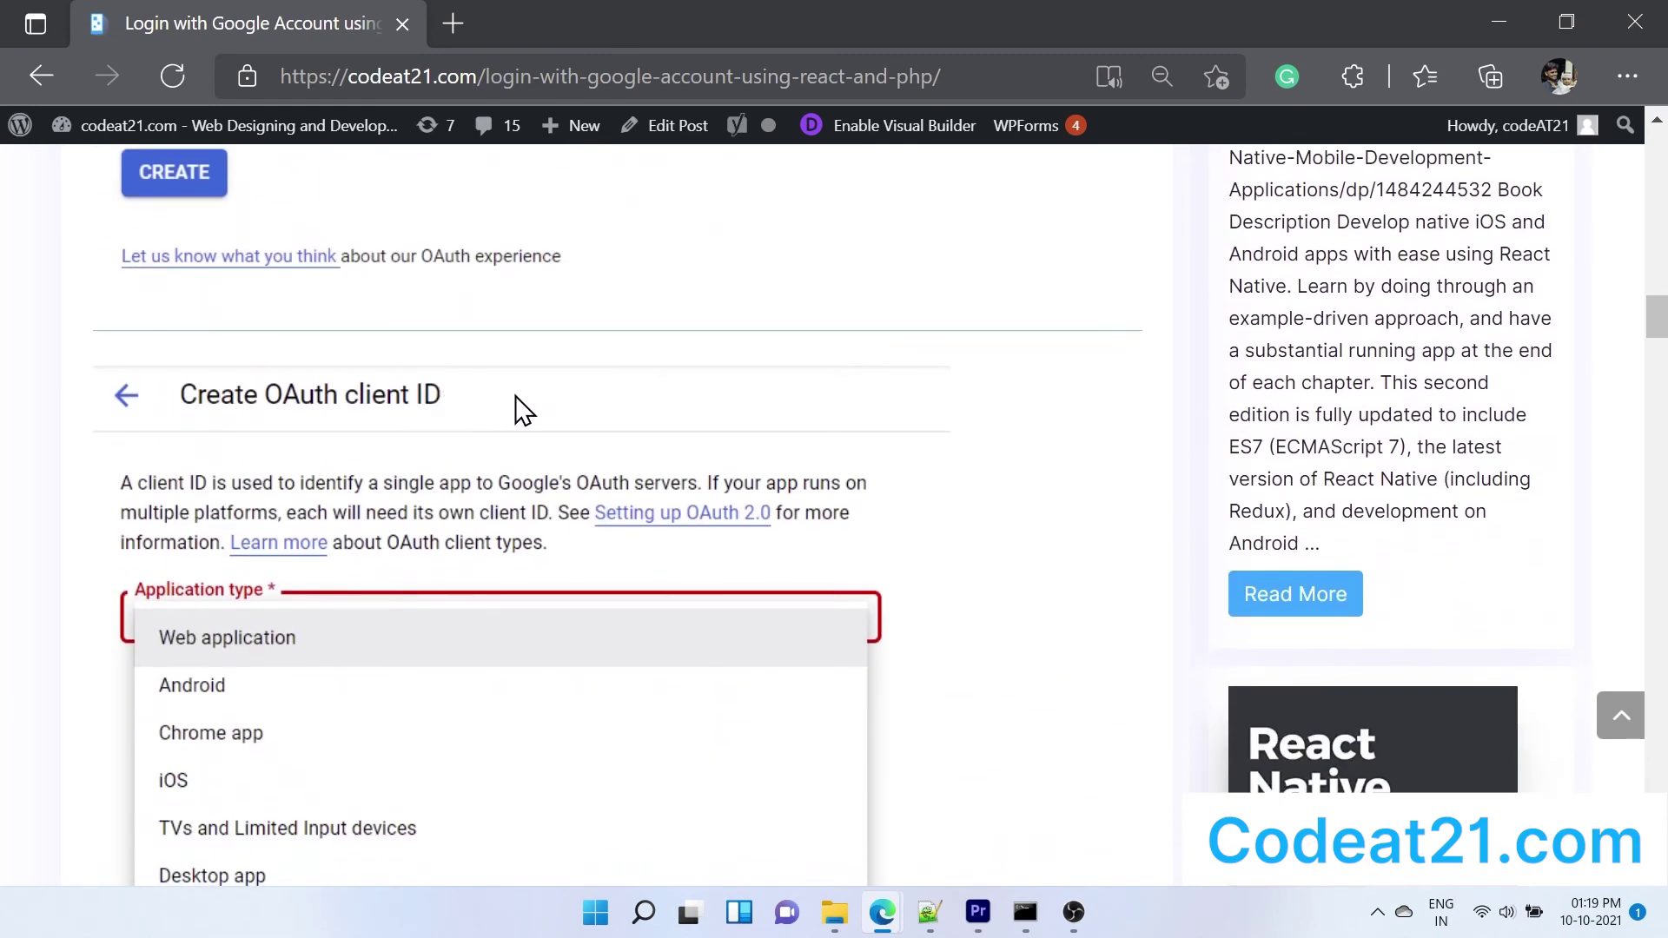
scroll(487, 403, "down", 10)
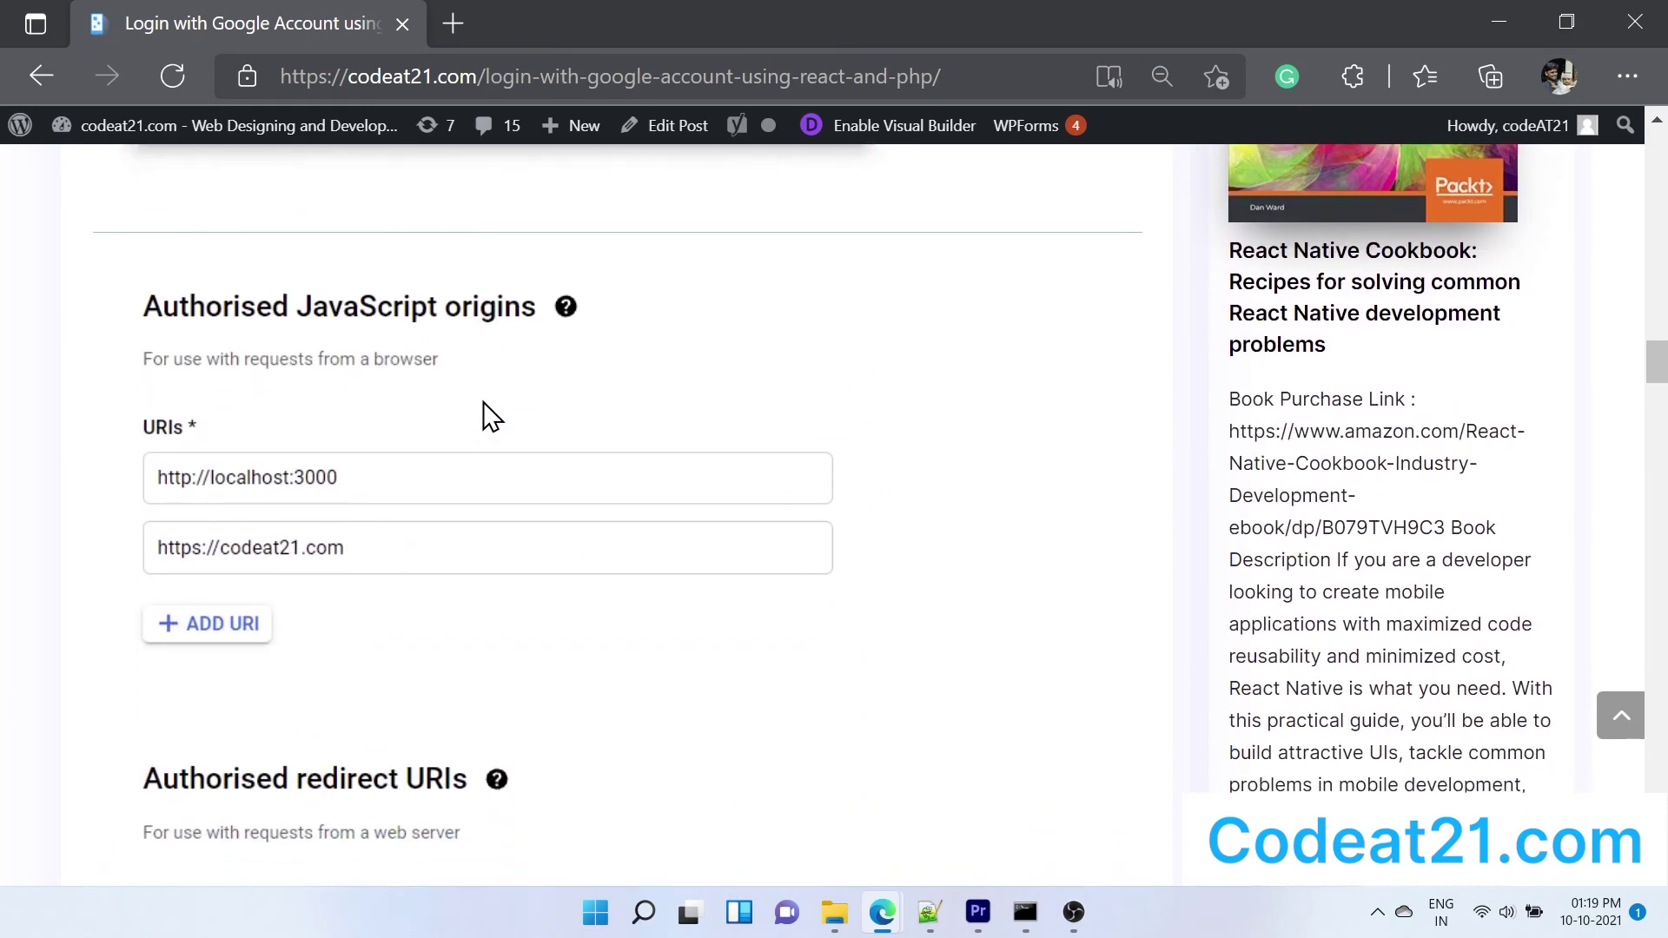
Step: Examine the article's npm setup commands, the src folder structure and the App.js code
scroll(437, 413, "down", 6)
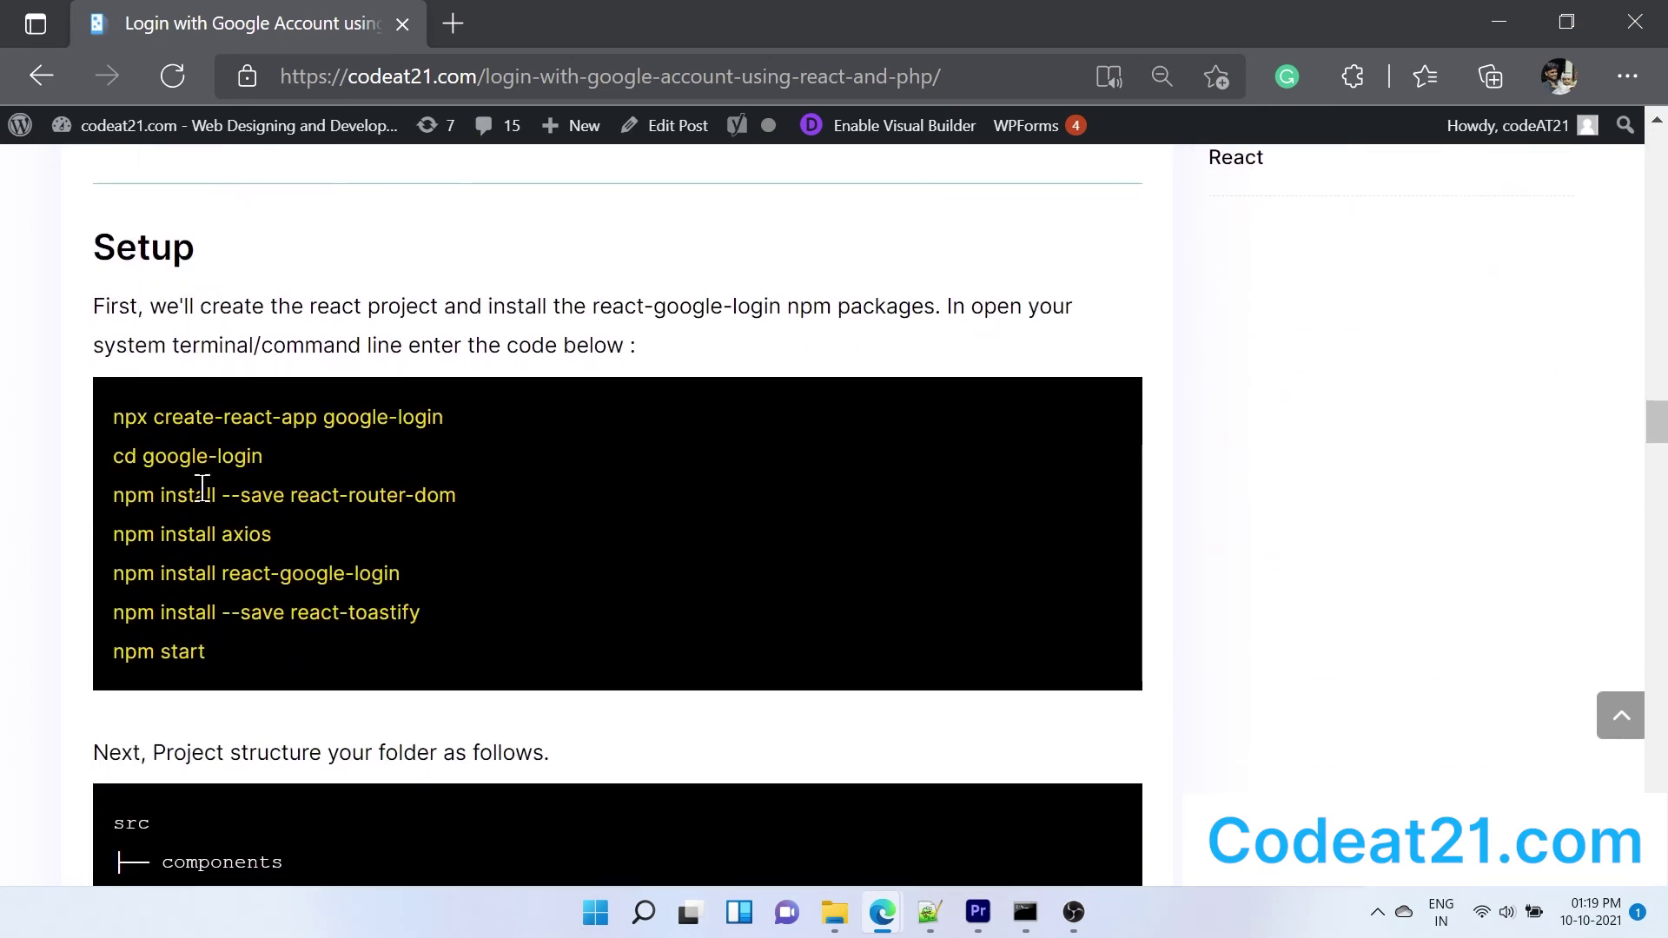
scroll(320, 645, "down", 3)
scroll(289, 603, "down", 4)
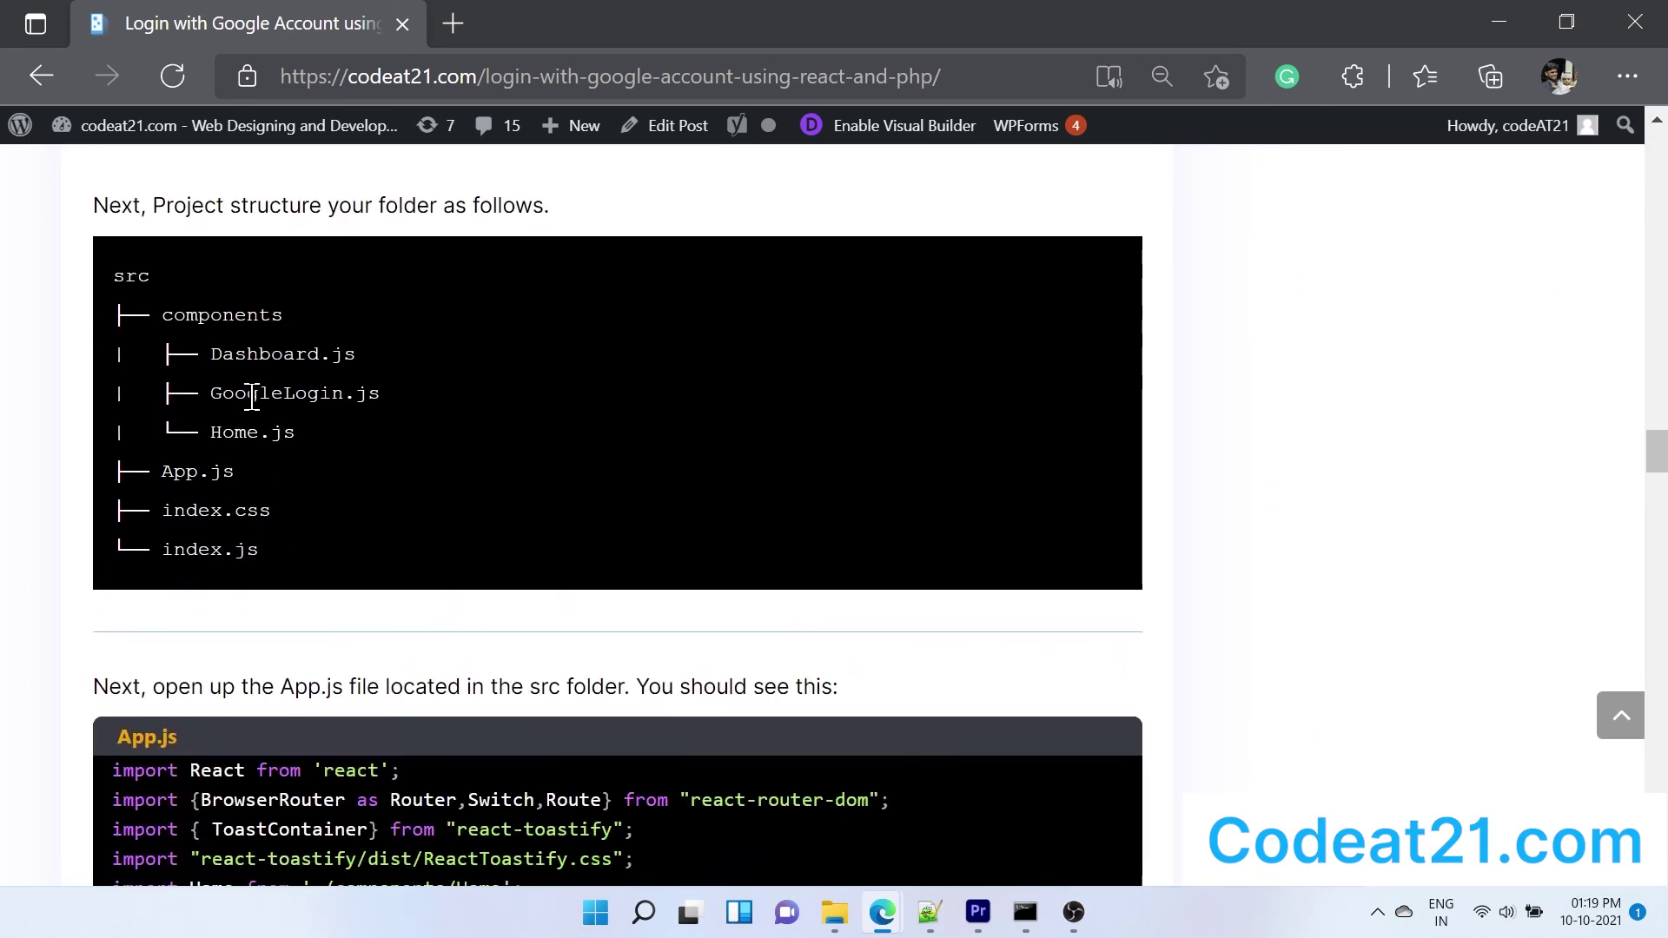
scroll(239, 544, "down", 2)
scroll(252, 599, "down", 5)
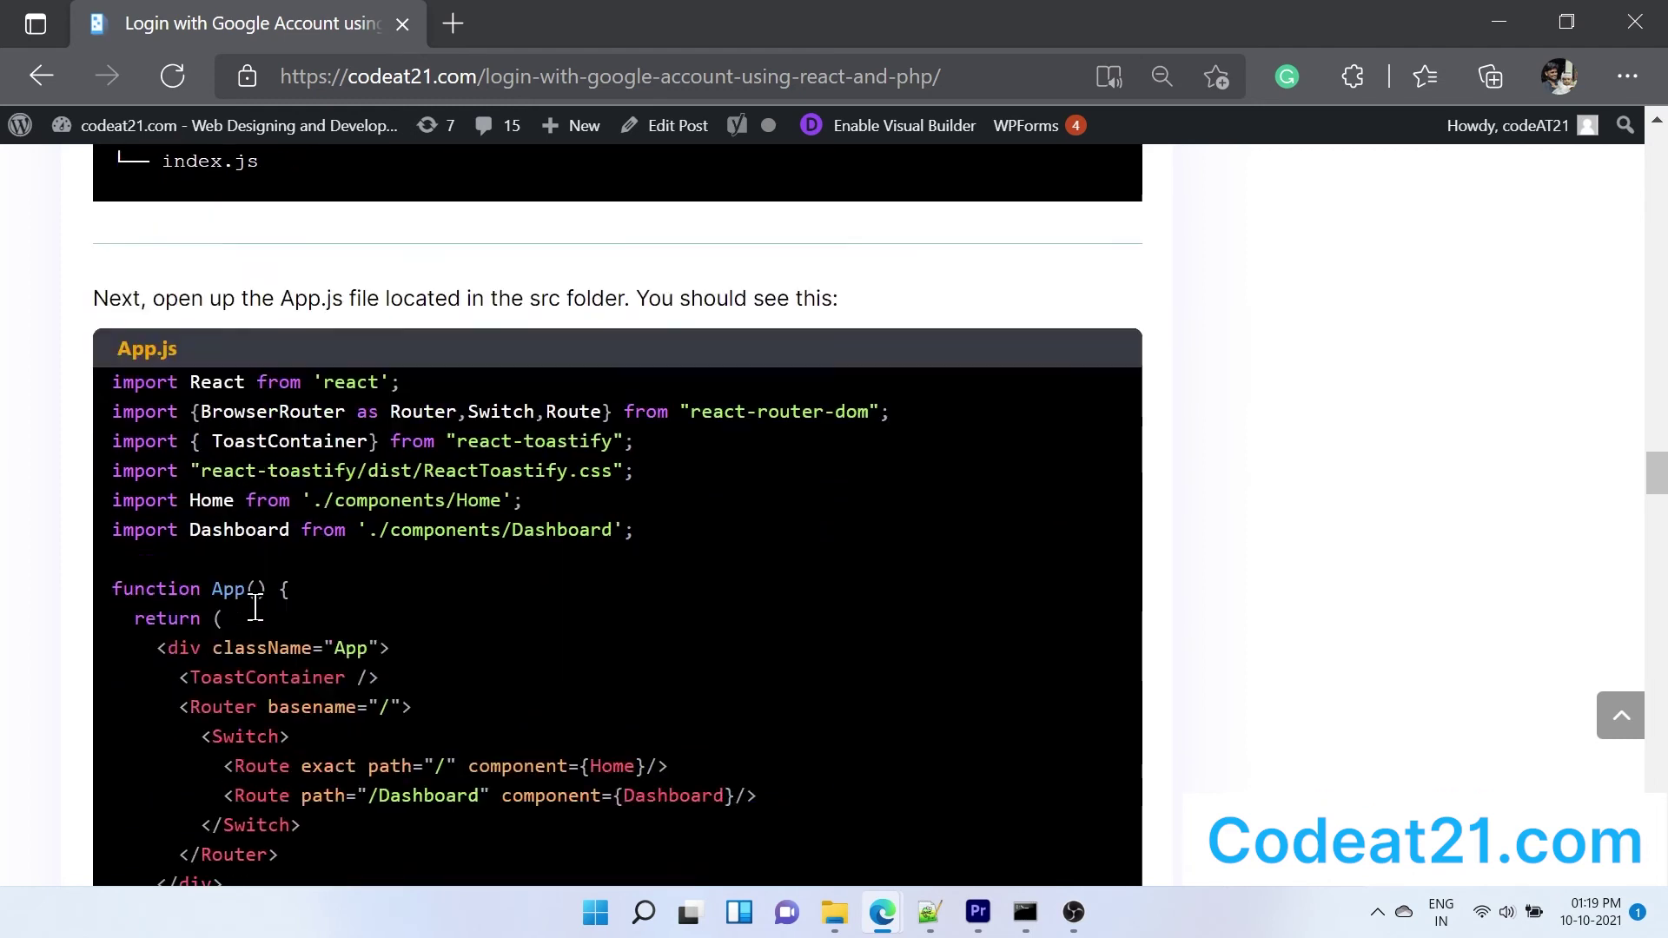
scroll(254, 603, "down", 3)
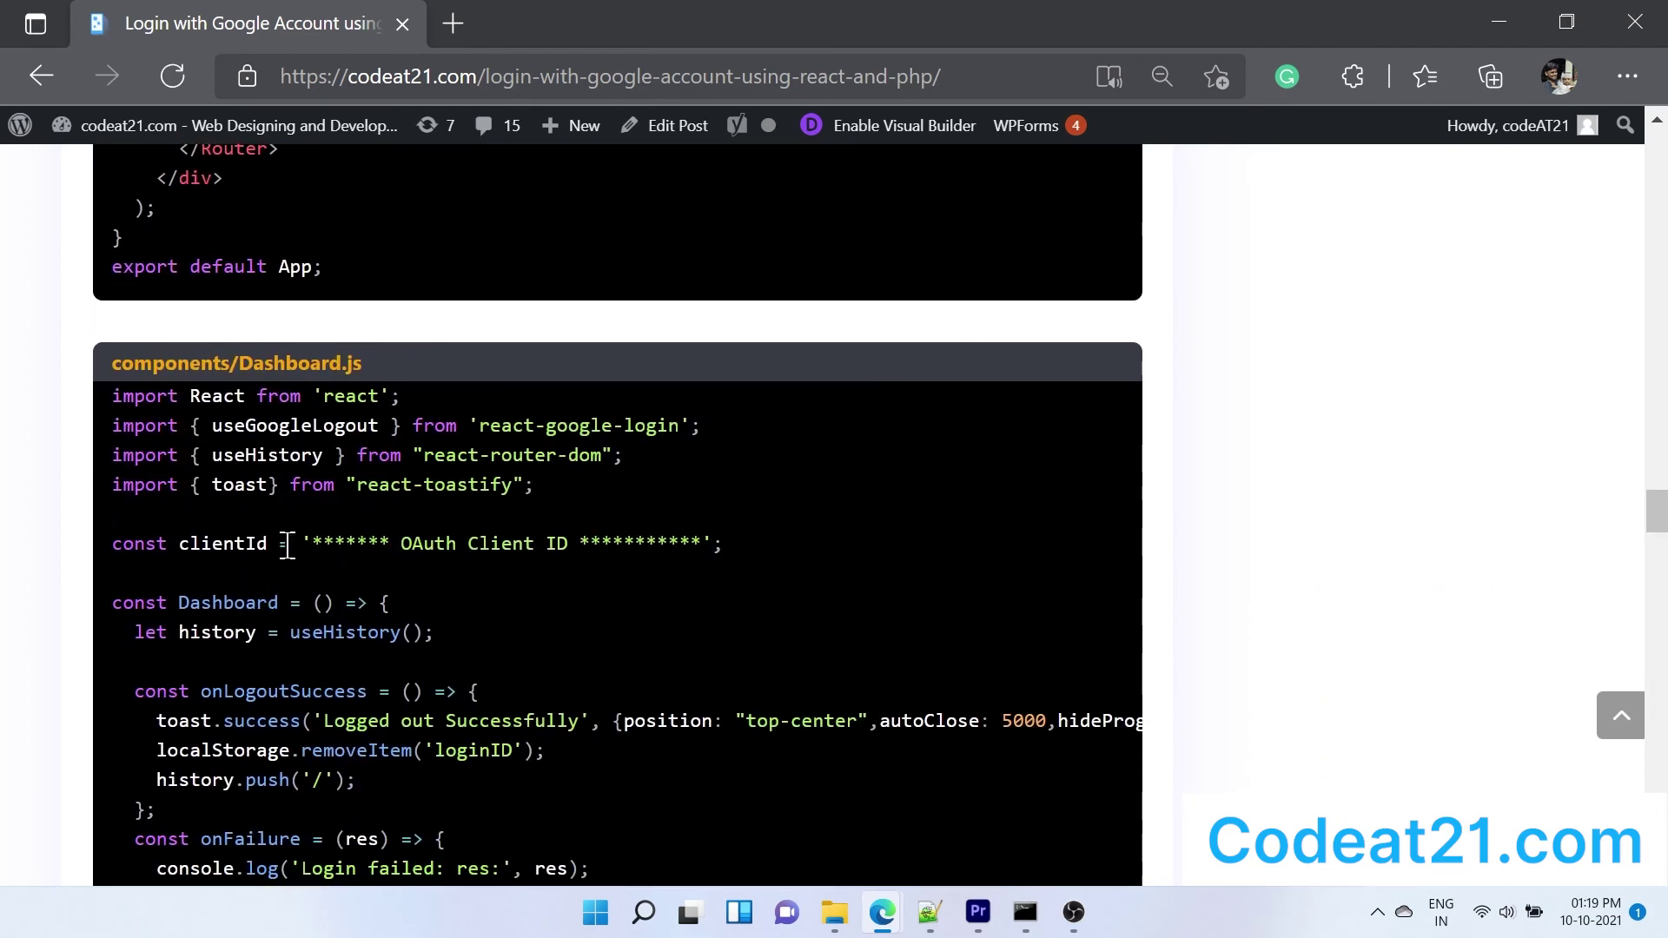
Step: Examine the Dashboard.js and GoogleLogin.js code, highlighting the clientId placeholder that needs the OAuth client ID in each
left_click_drag(301, 543, 743, 555)
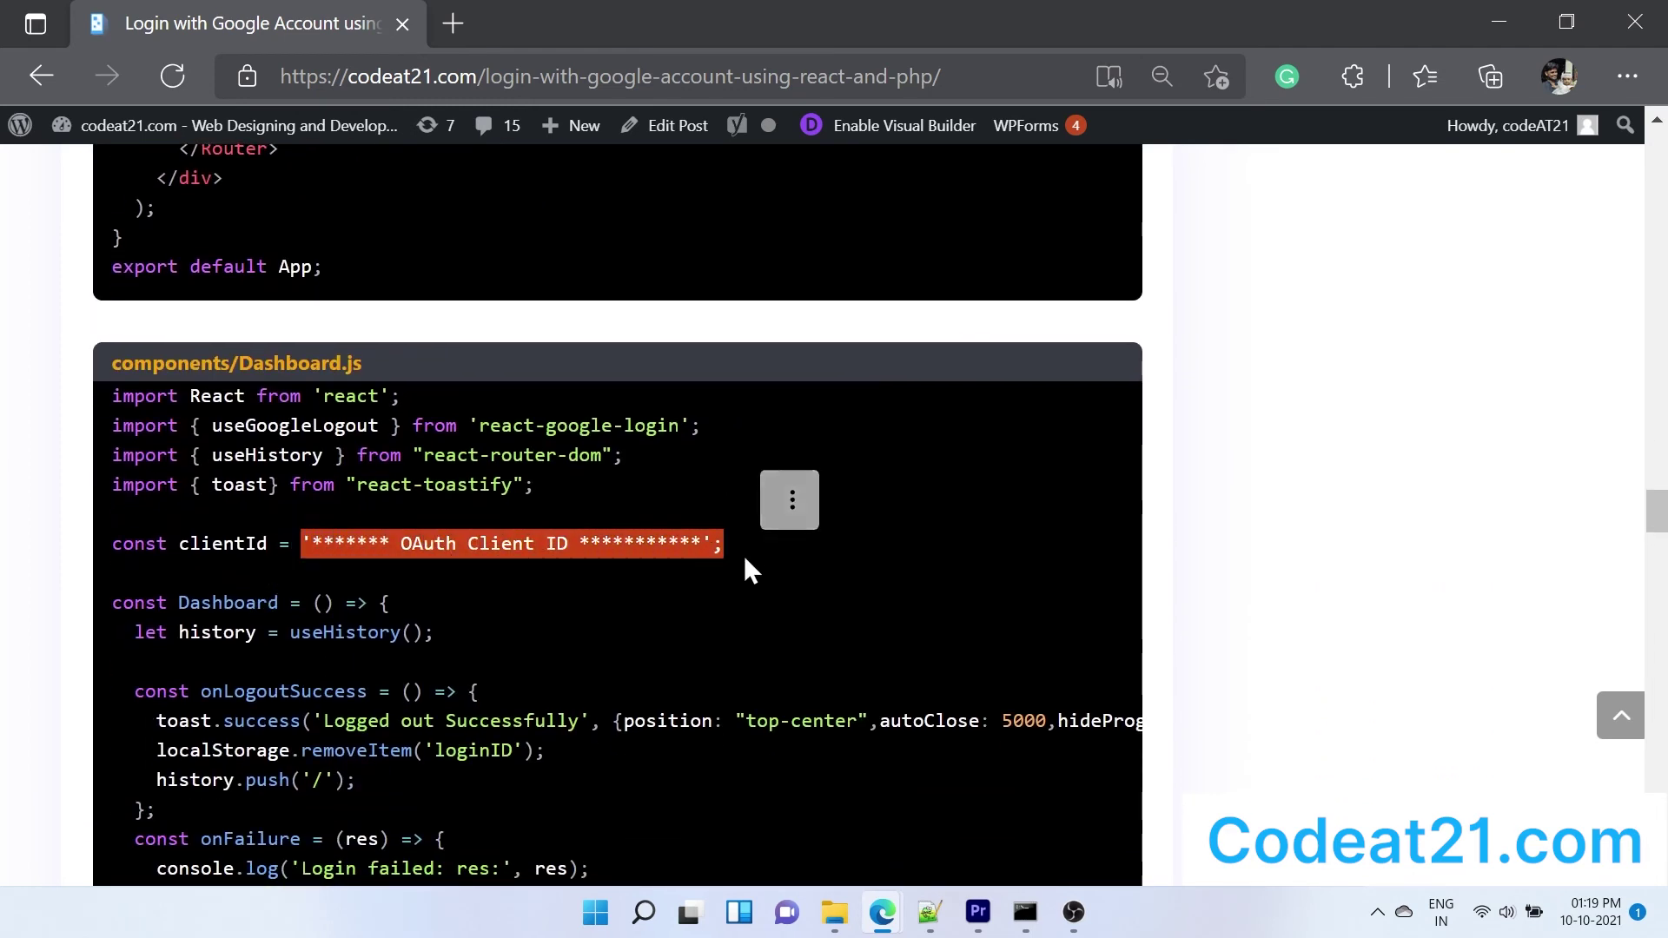
scroll(467, 523, "down", 8)
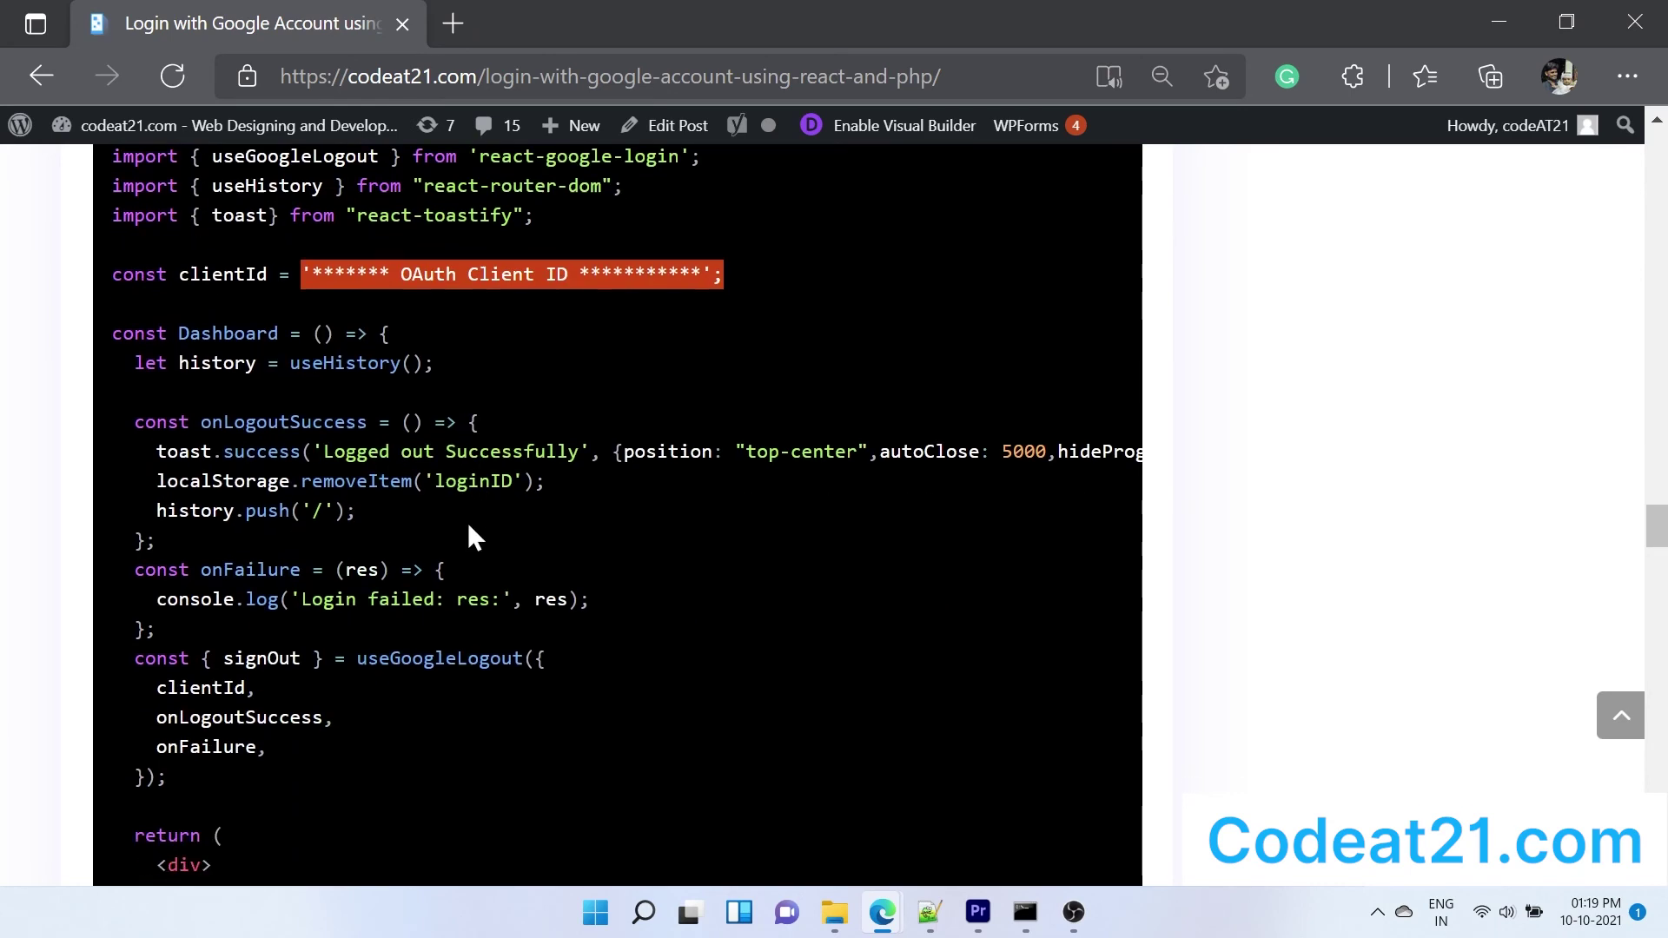
scroll(401, 503, "down", 6)
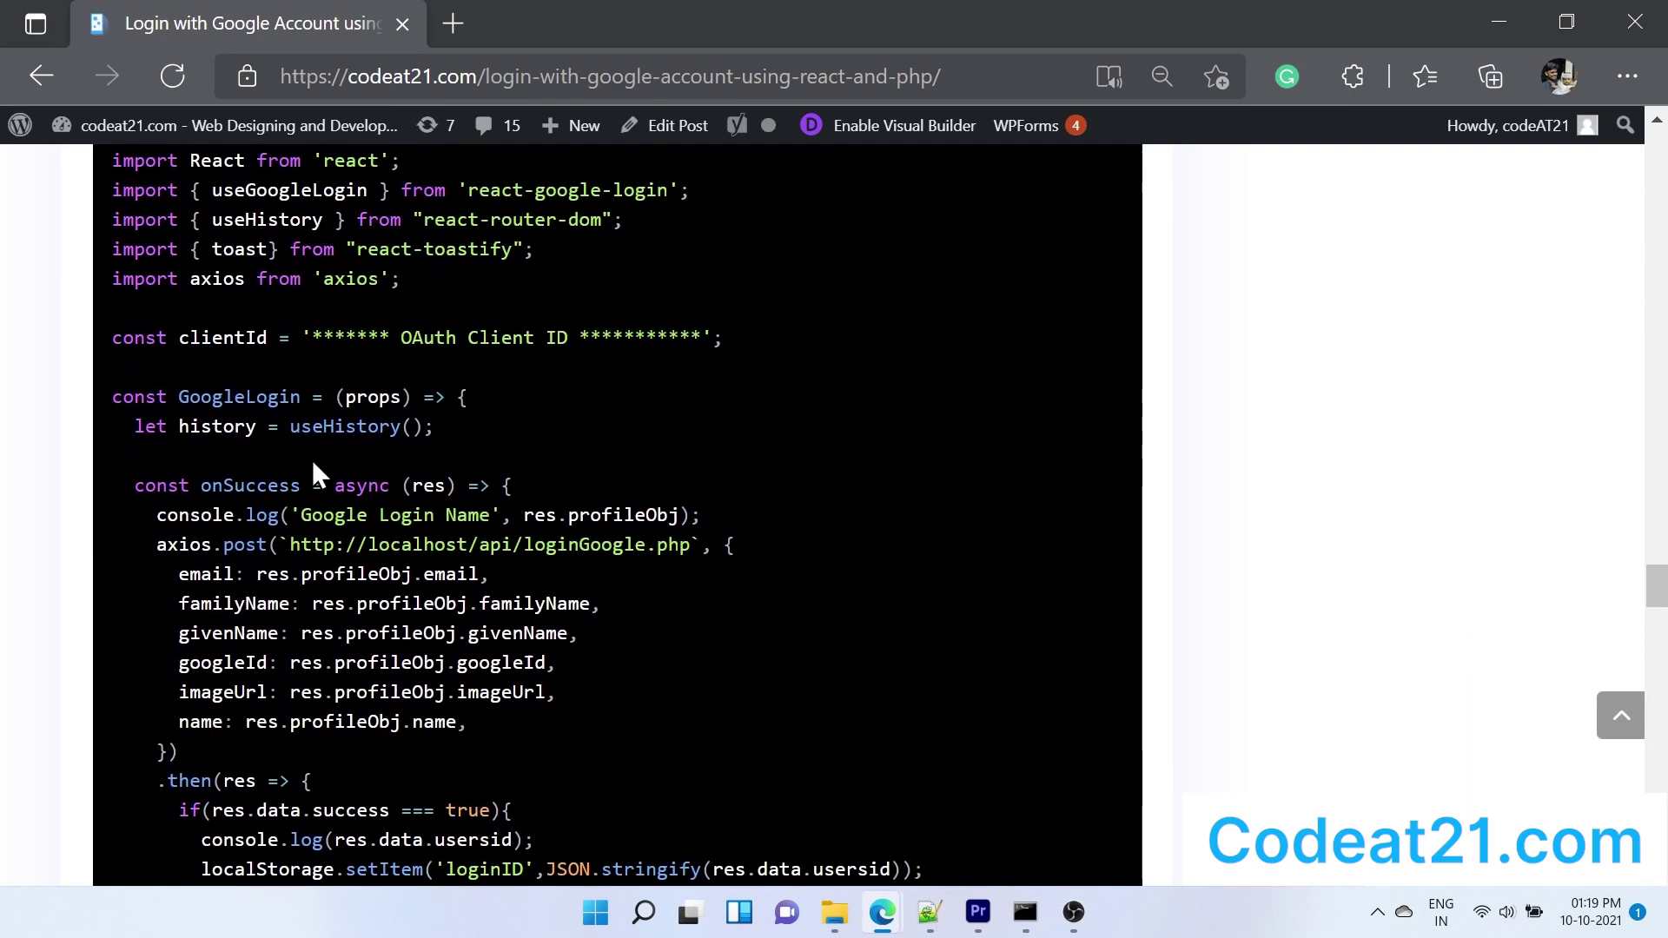
scroll(311, 362, "up", 3)
left_click_drag(112, 365, 398, 399)
left_click(310, 606)
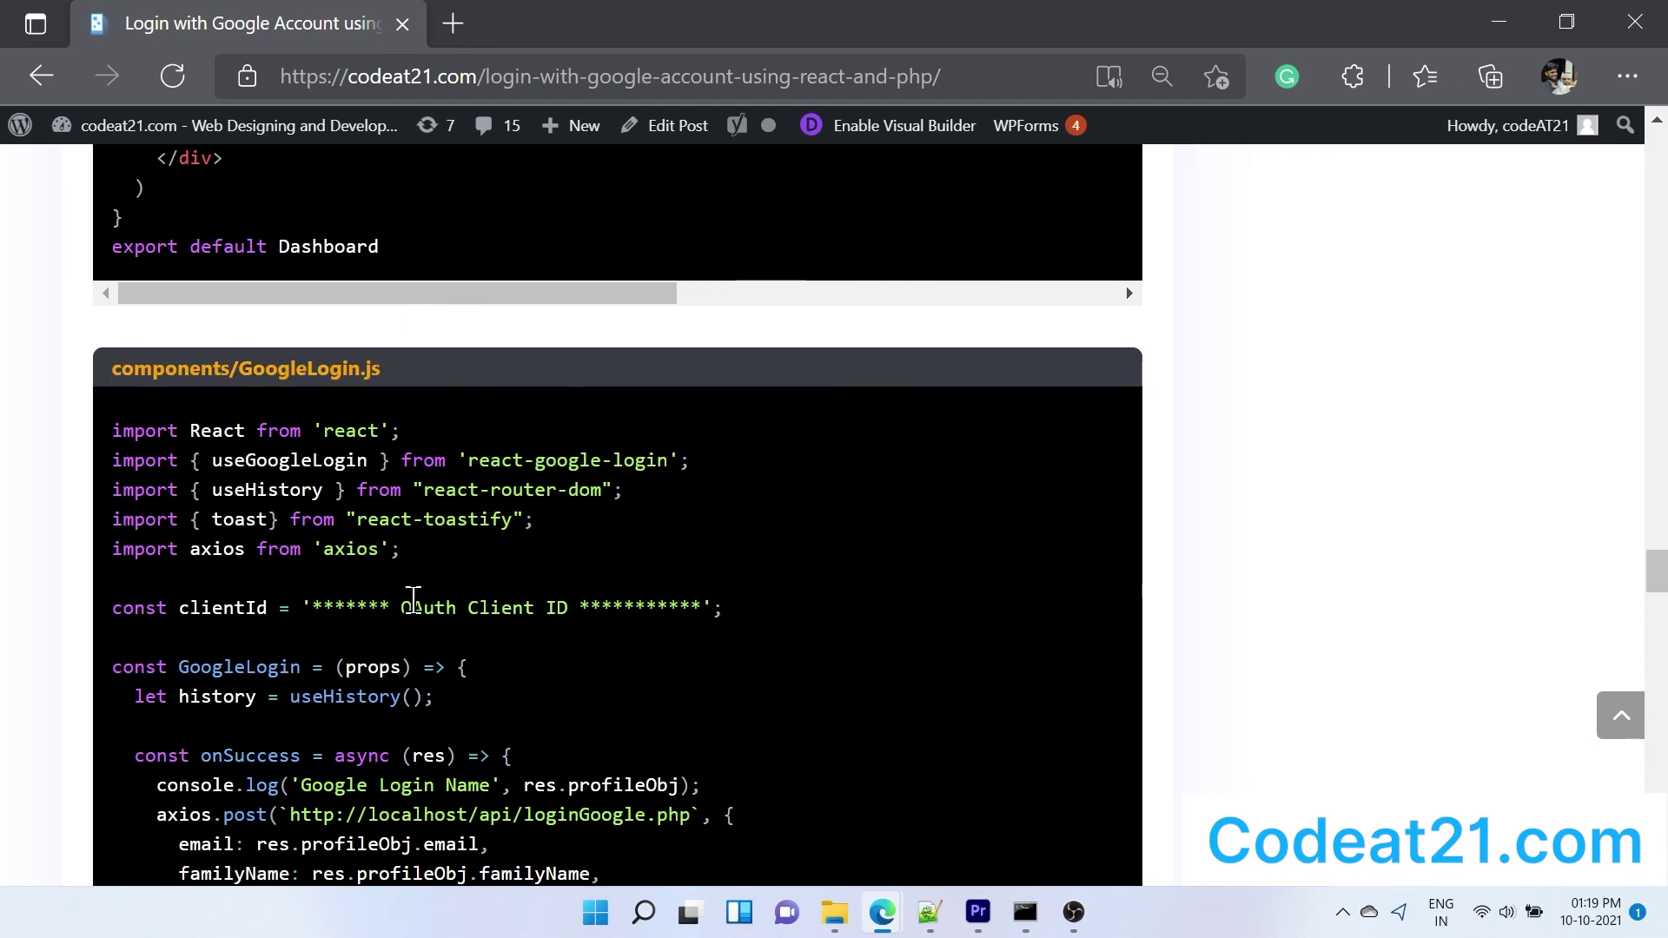
left_click_drag(308, 598, 721, 601)
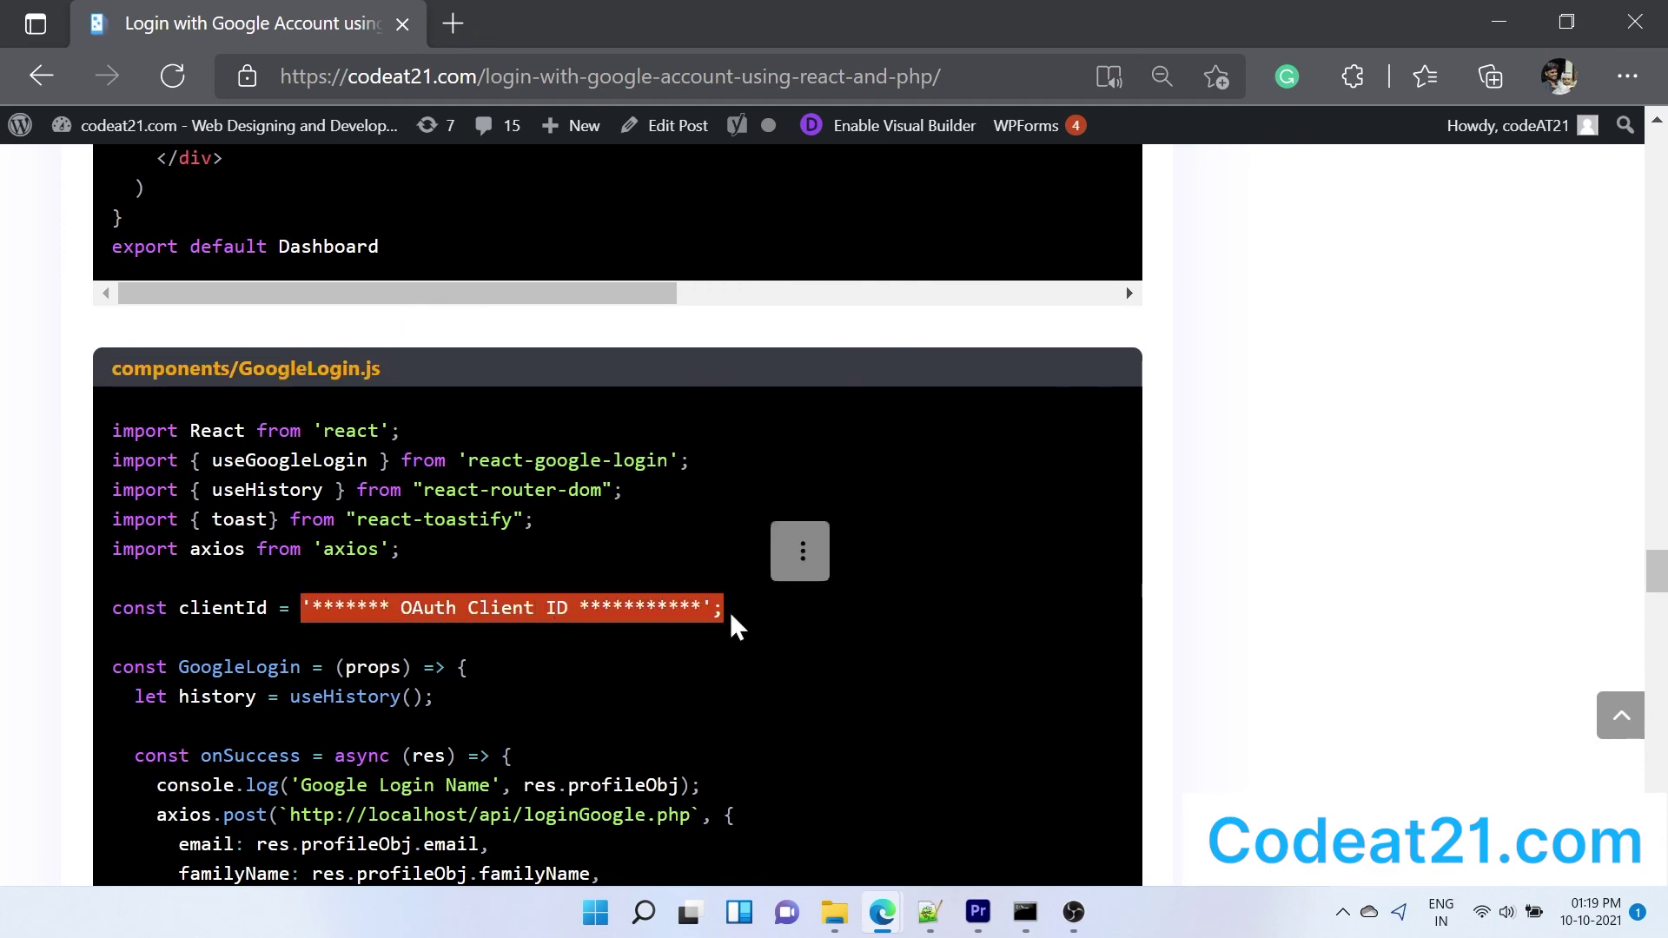
left_click(640, 655)
Step: Review the rest of the article, covering the sign-in handlers, MySQL users table, PHP files and source download
scroll(615, 603, "down", 5)
scroll(616, 603, "down", 14)
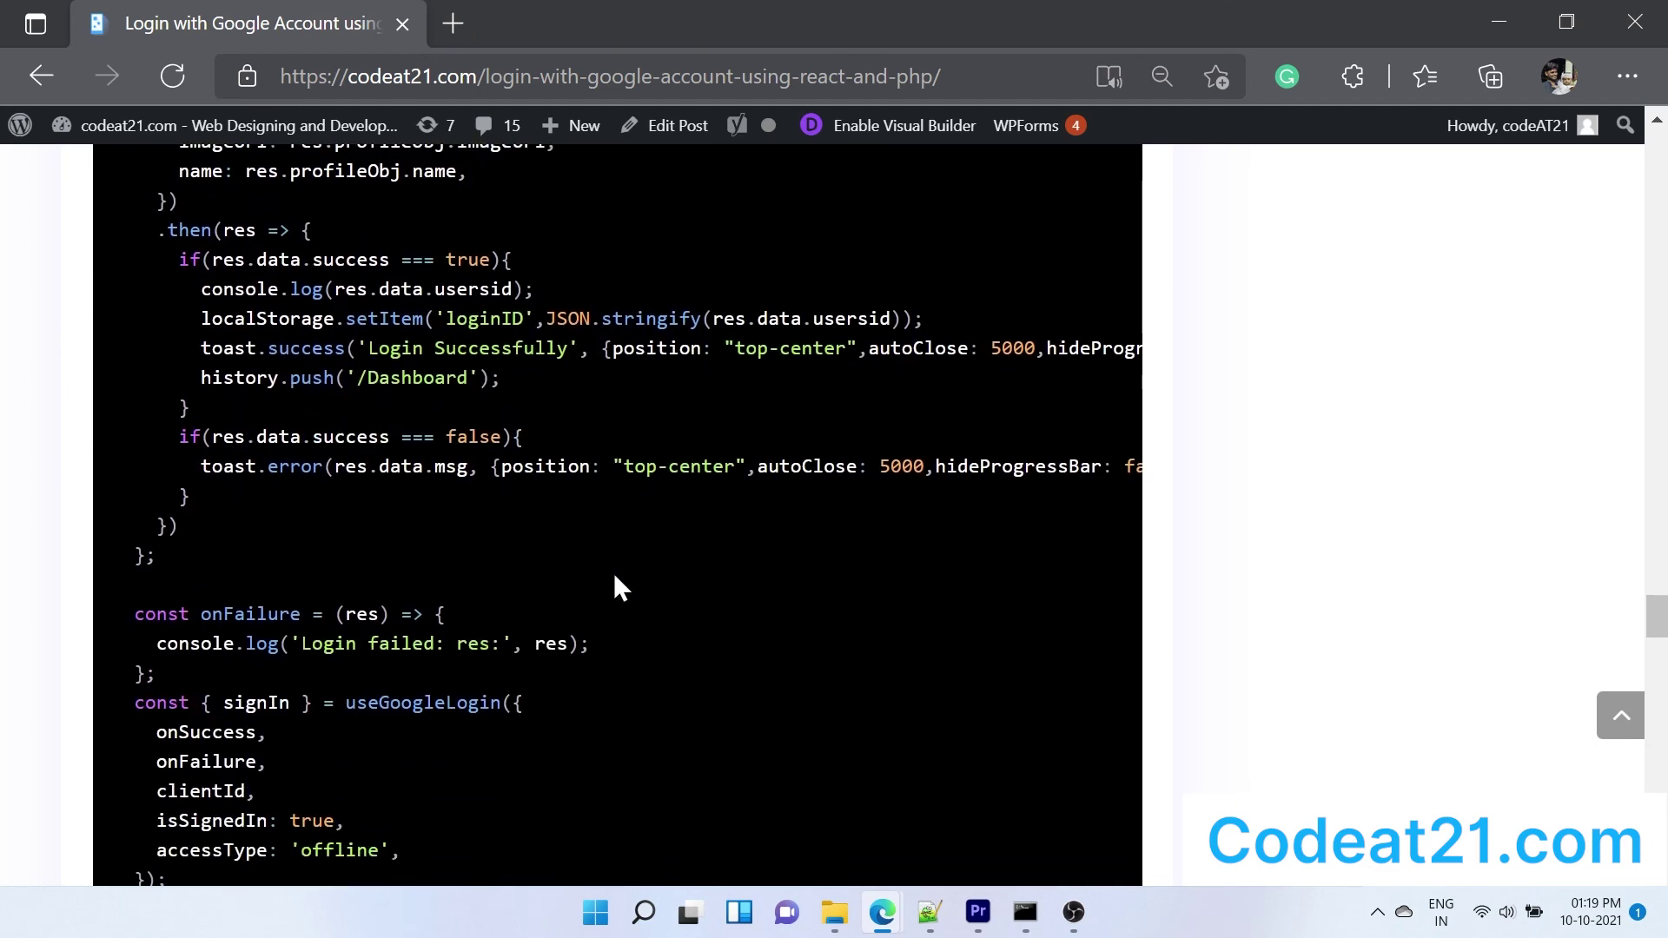
scroll(613, 566, "down", 10)
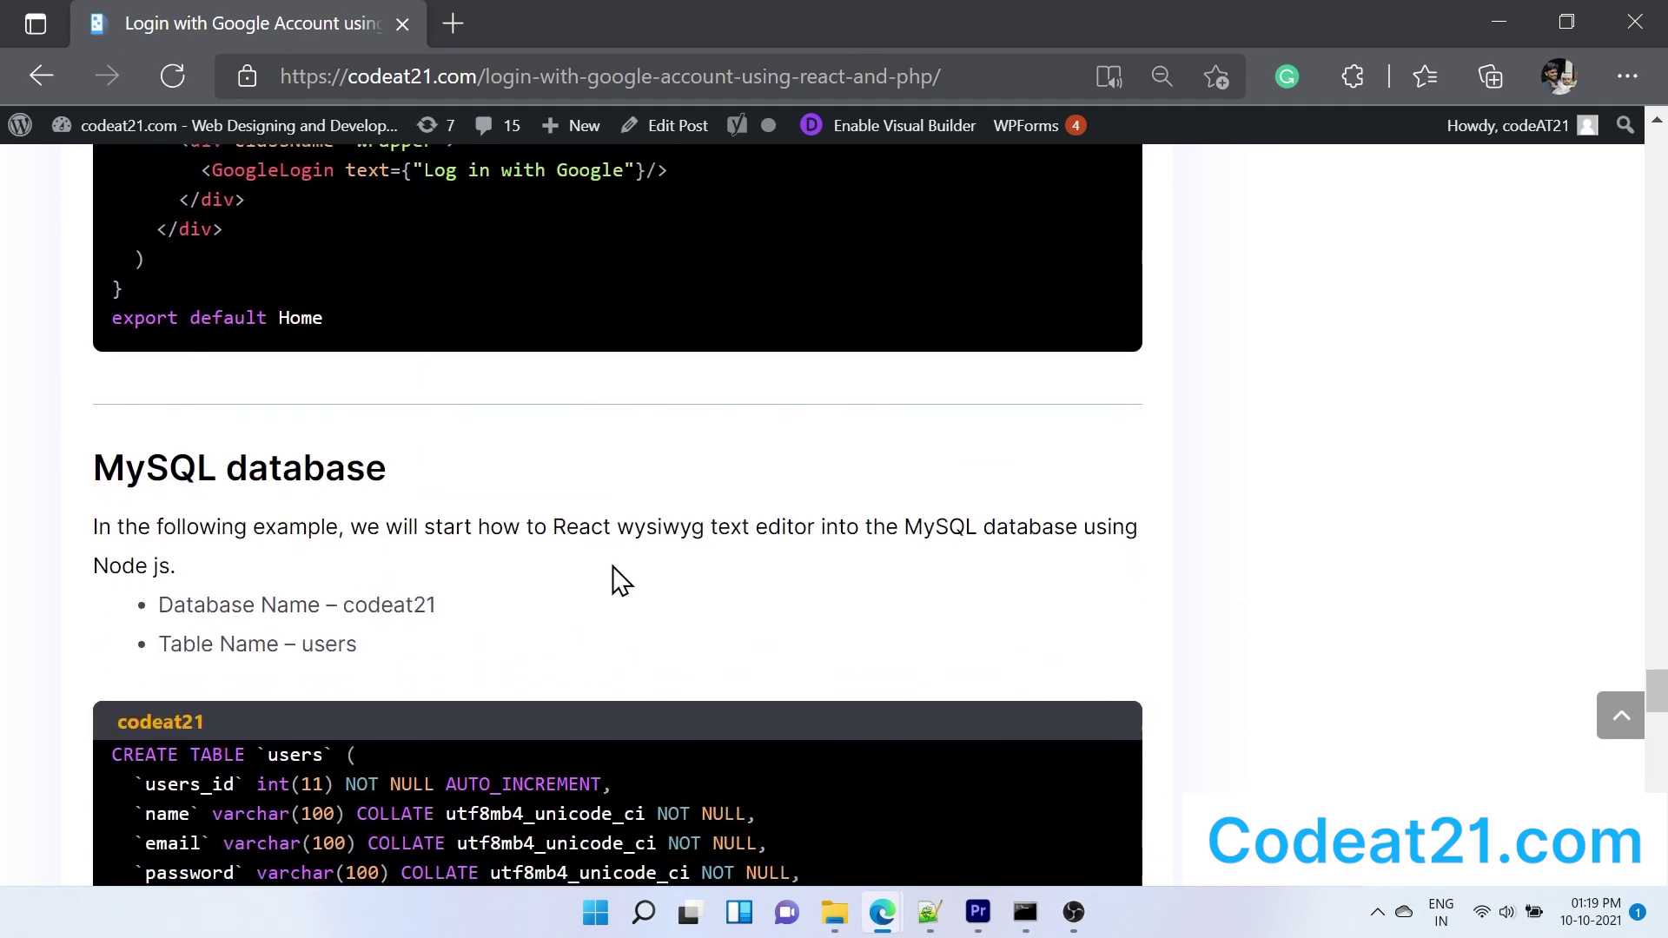
scroll(358, 238, "down", 6)
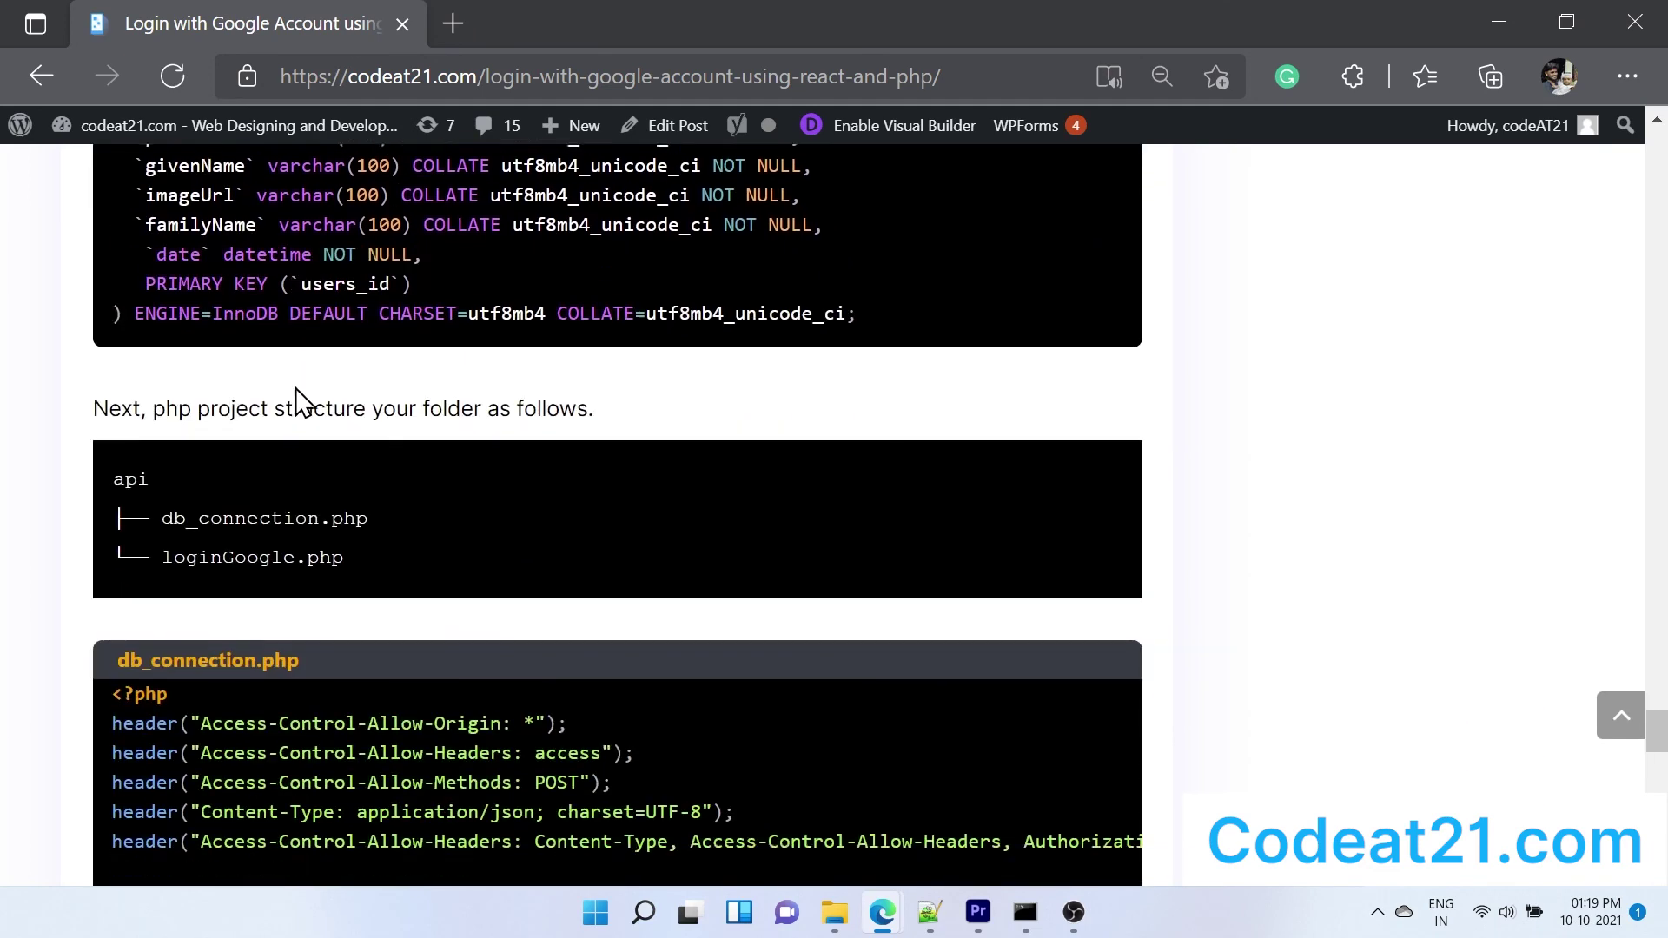
left_click_drag(130, 575, 323, 571)
left_click(337, 586)
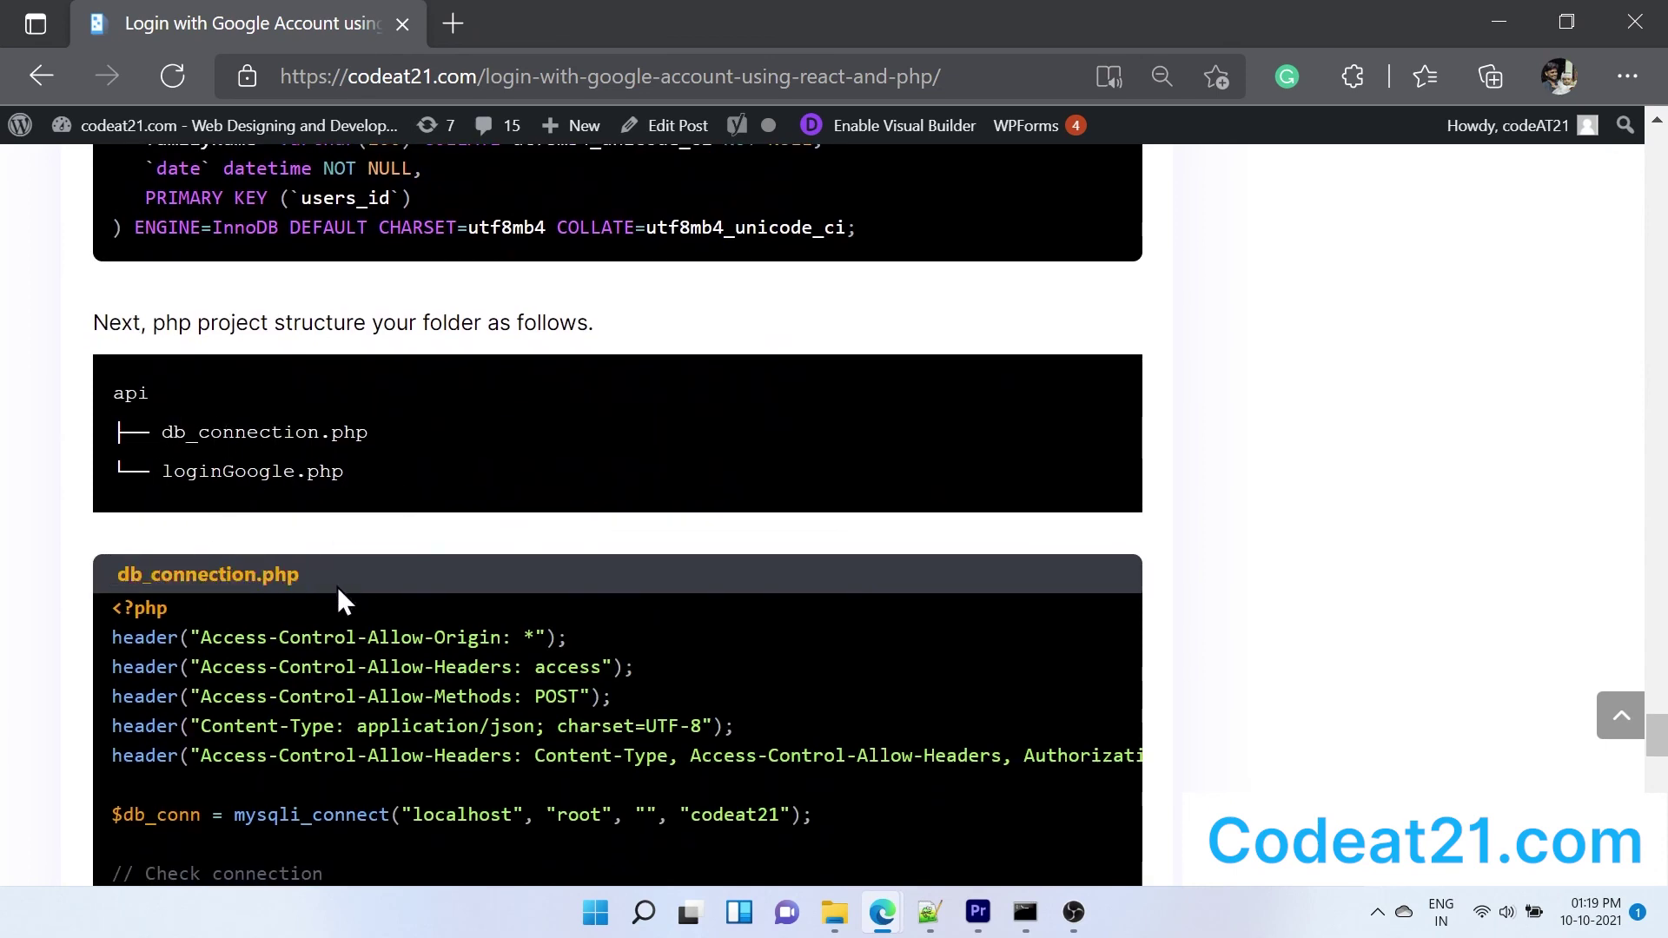
scroll(365, 590, "down", 6)
scroll(389, 581, "down", 9)
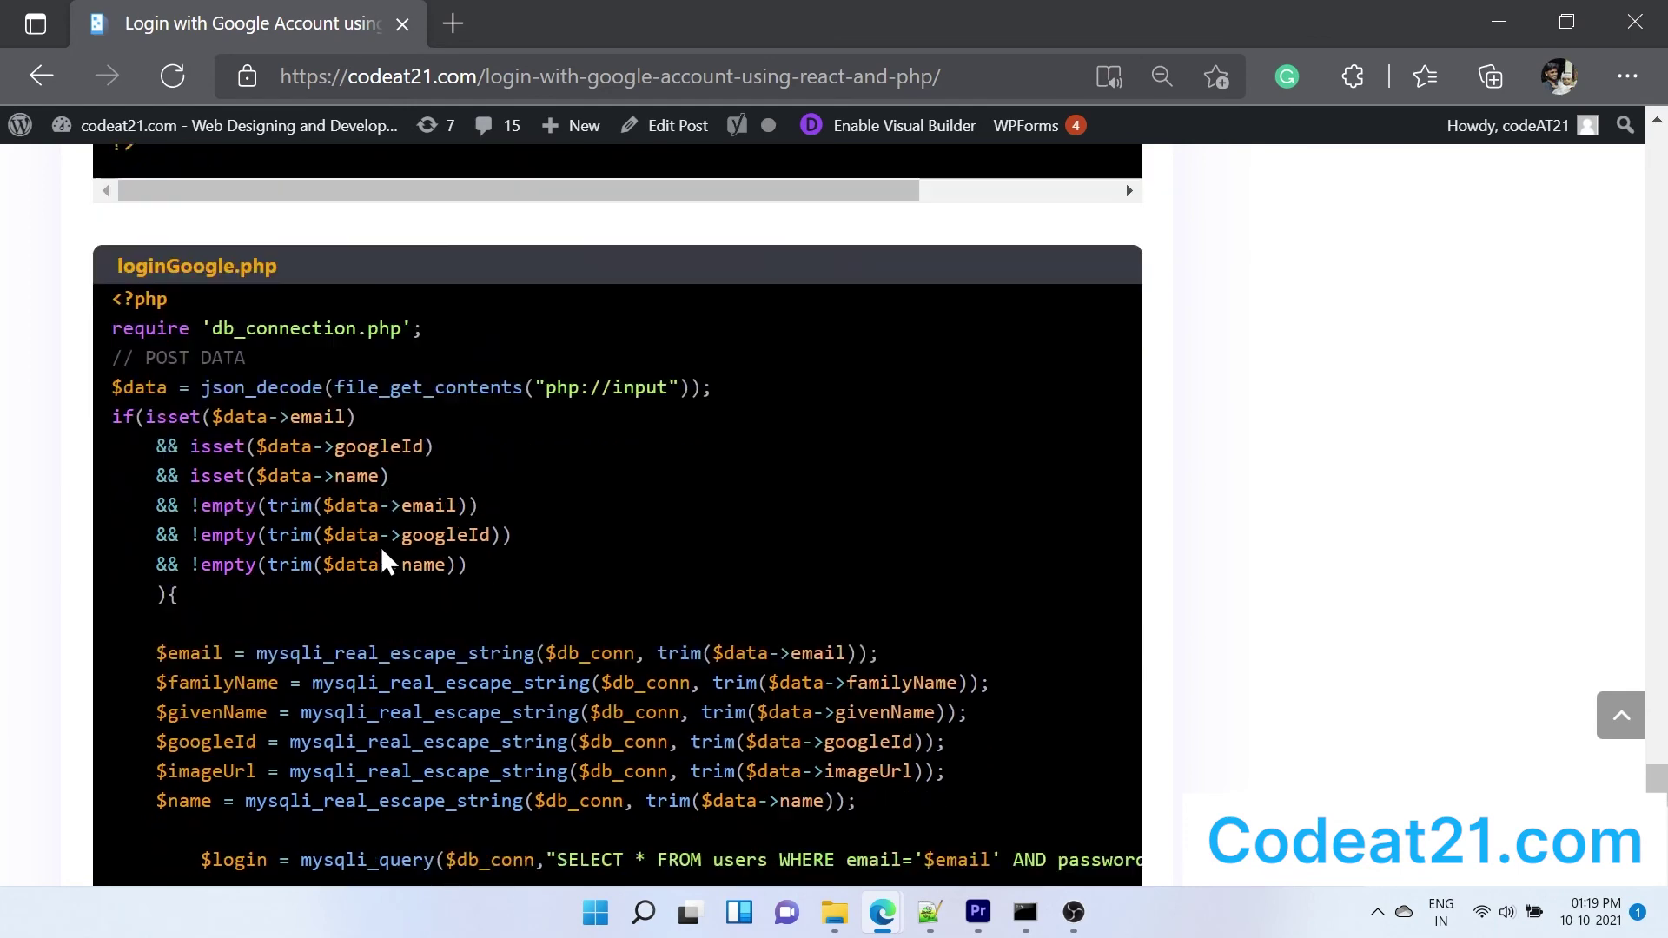
scroll(379, 541, "down", 3)
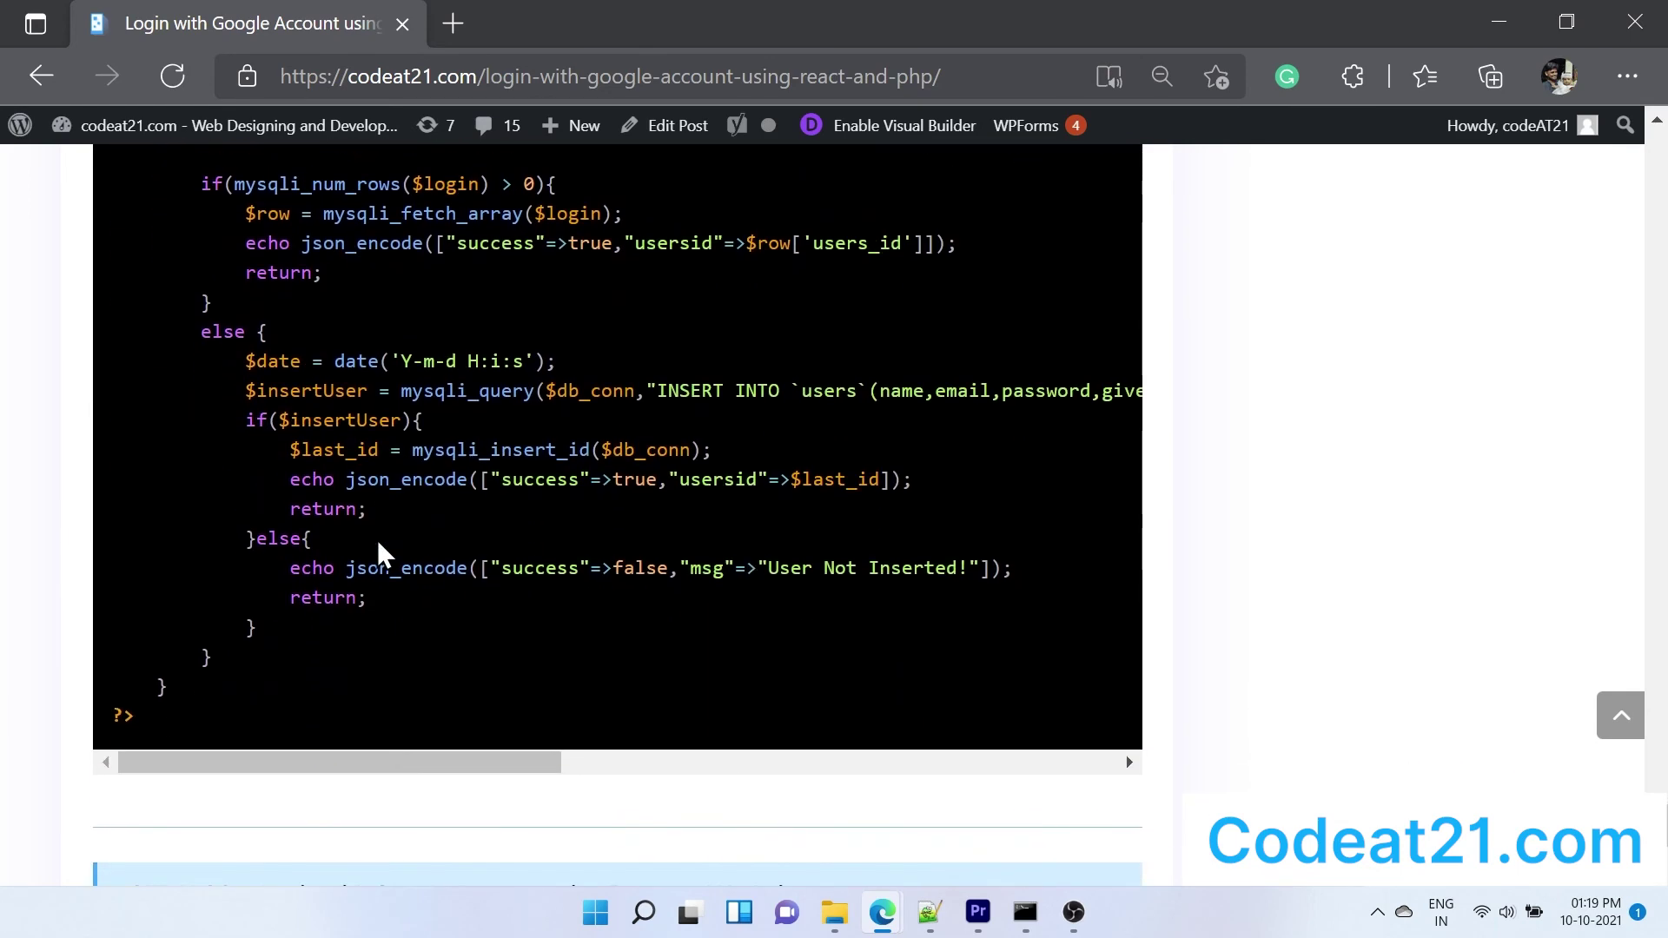
scroll(377, 546, "down", 3)
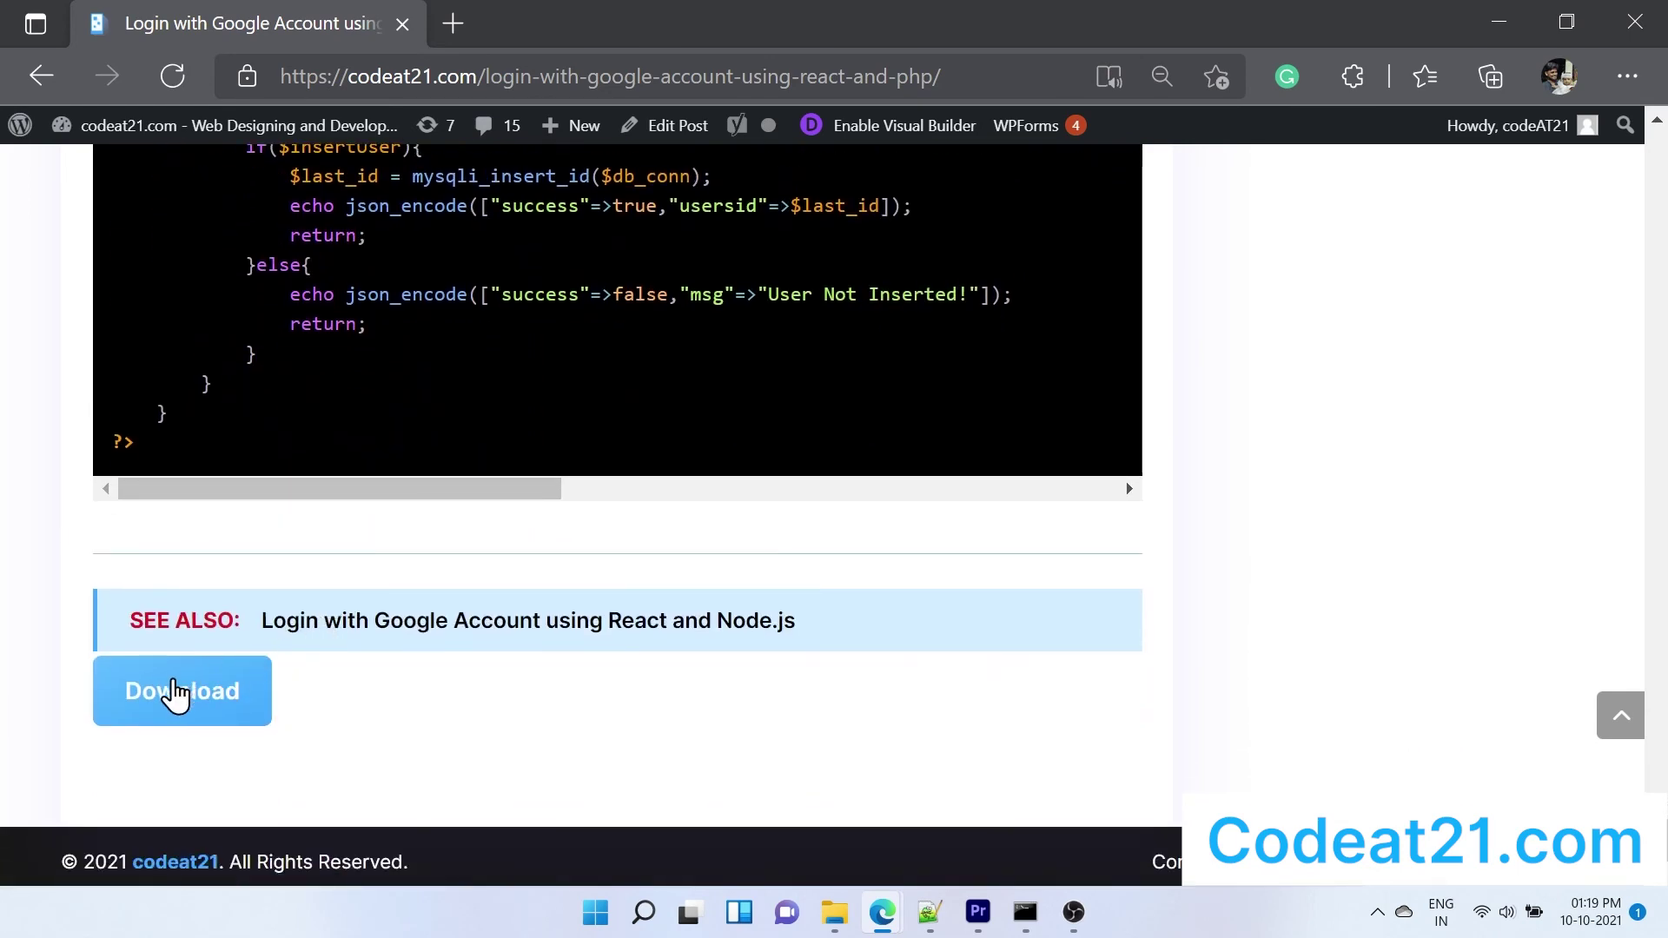